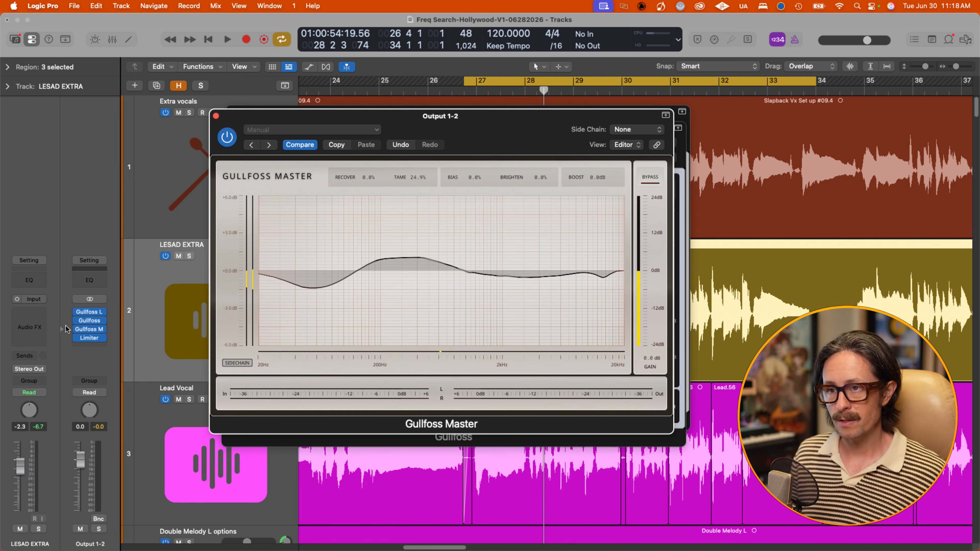
# View the Gullfoss Live and Gullfoss plug-ins on the Output 1-2 channel, dismissing the Live window before the standard version.
pyautogui.click(89, 313)
pyautogui.click(90, 313)
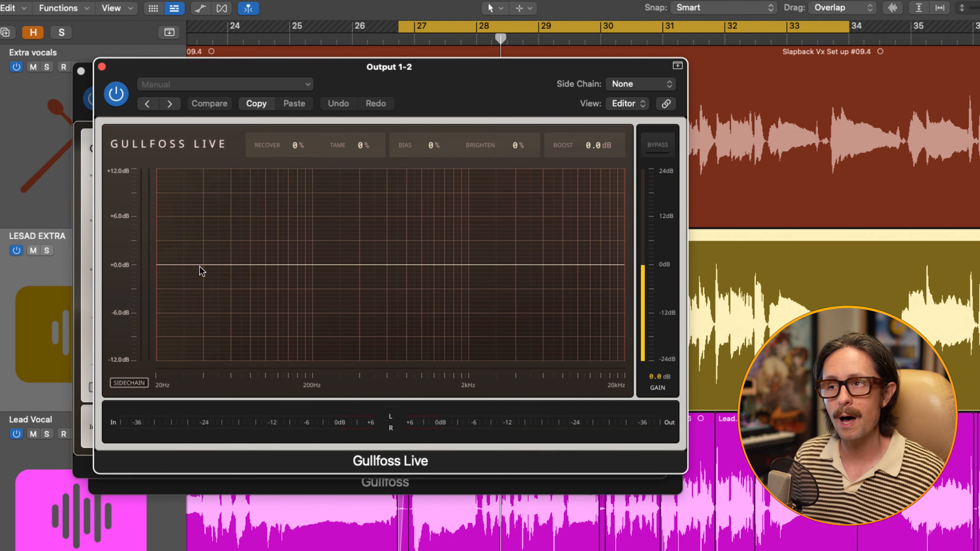
pyautogui.click(102, 68)
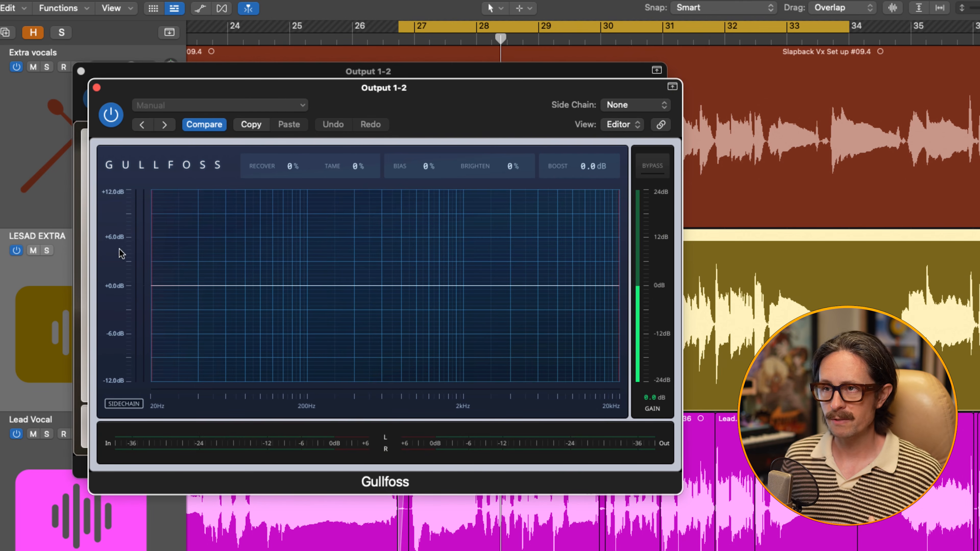
pyautogui.moveTo(435, 116); pyautogui.dragTo(434, 106)
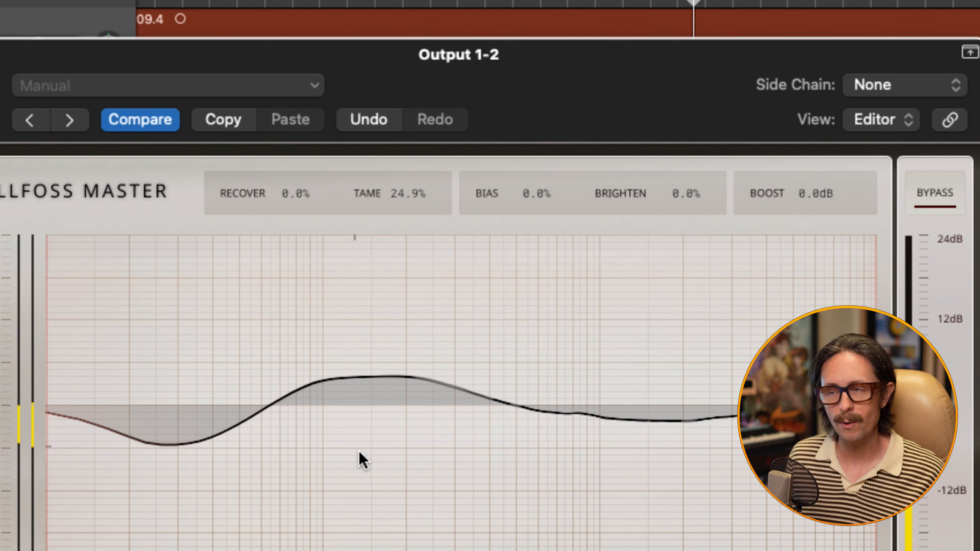
# In Gullfoss Master, set Tame to 43.8% and Recover to 11.7%.
pyautogui.moveTo(402, 201); pyautogui.dragTo(403, 201)
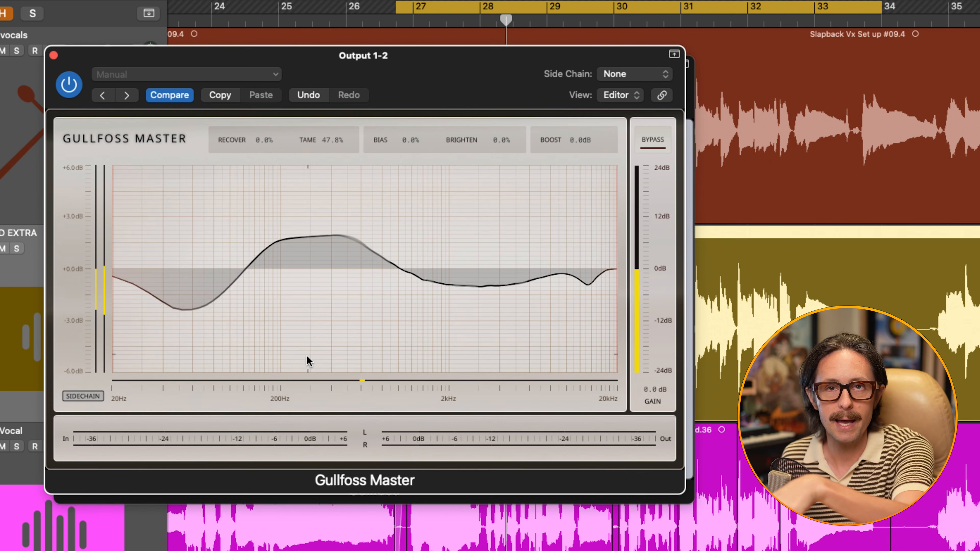
pyautogui.moveTo(328, 144); pyautogui.dragTo(327, 142)
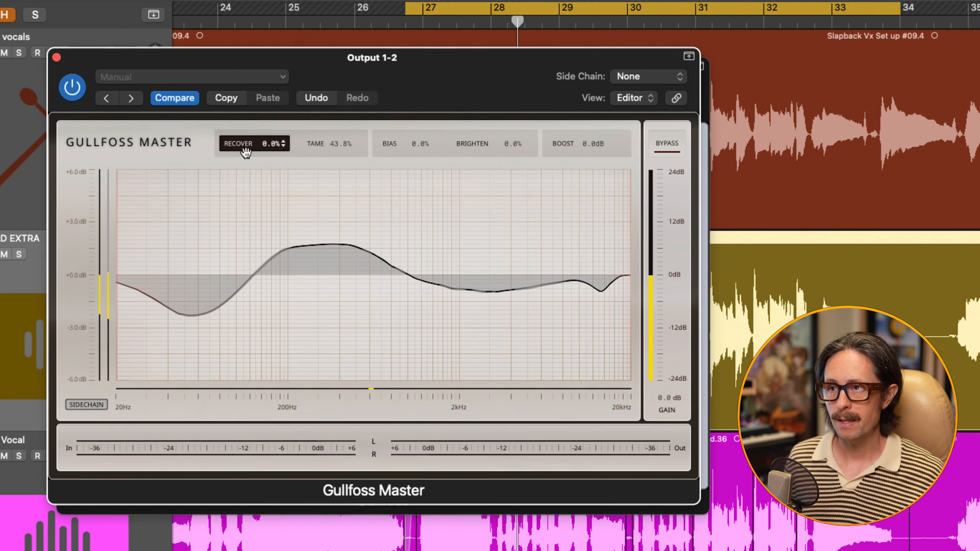
pyautogui.moveTo(251, 149); pyautogui.dragTo(252, 147)
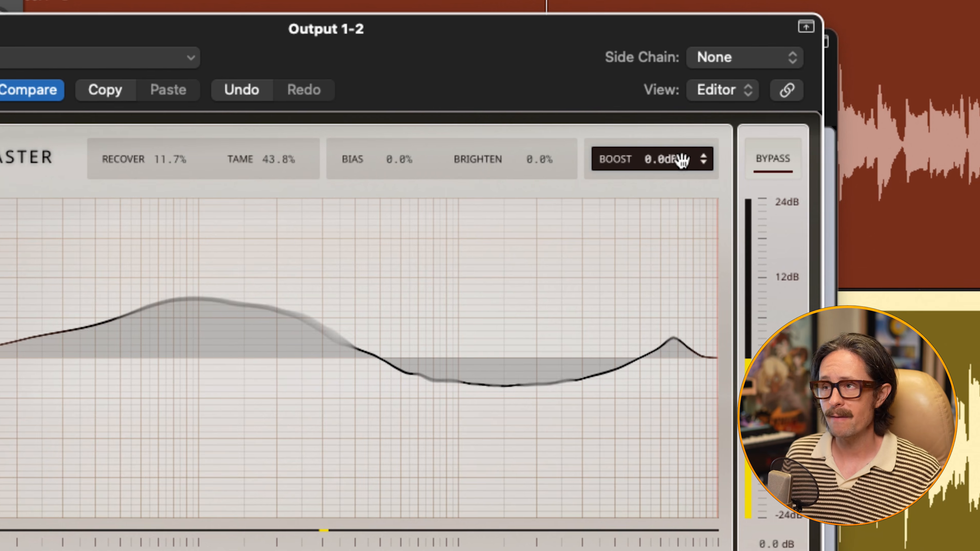
# Try Gullfoss Master's Boost at strong positive and negative amounts, including 17.3 and -11.0 dB, and reset it to 0.0 dB.
pyautogui.moveTo(675, 162); pyautogui.dragTo(675, 159)
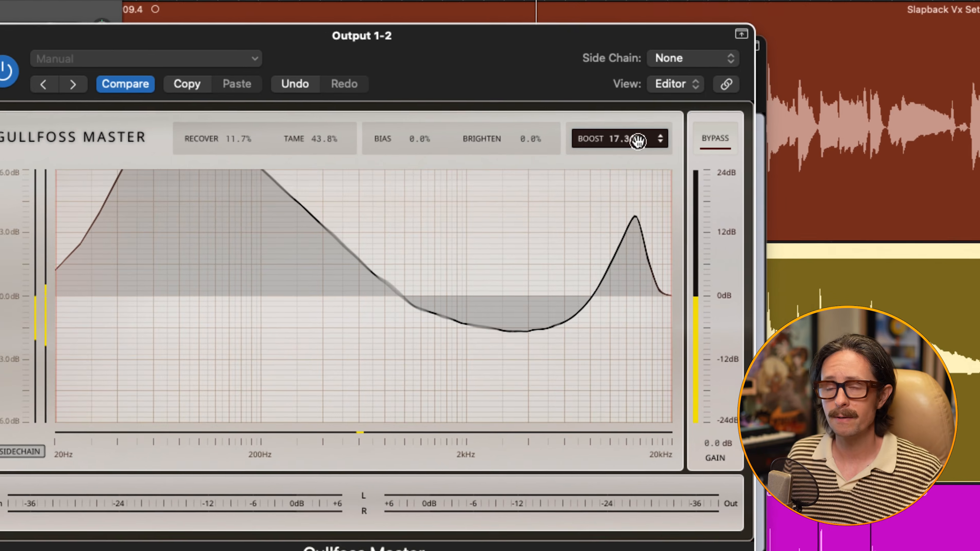
pyautogui.moveTo(627, 135); pyautogui.dragTo(624, 132)
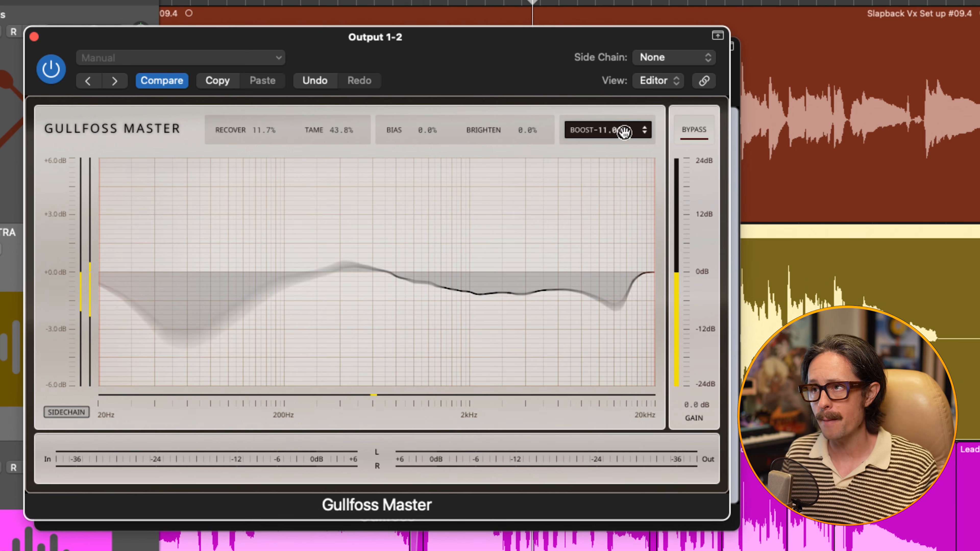
pyautogui.moveTo(624, 133); pyautogui.dragTo(625, 131)
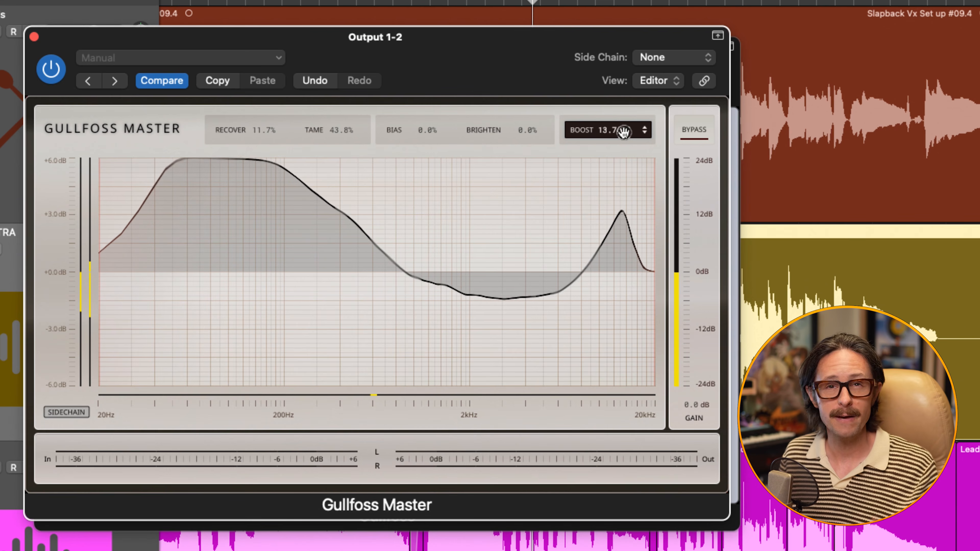
pyautogui.moveTo(624, 133); pyautogui.dragTo(625, 133)
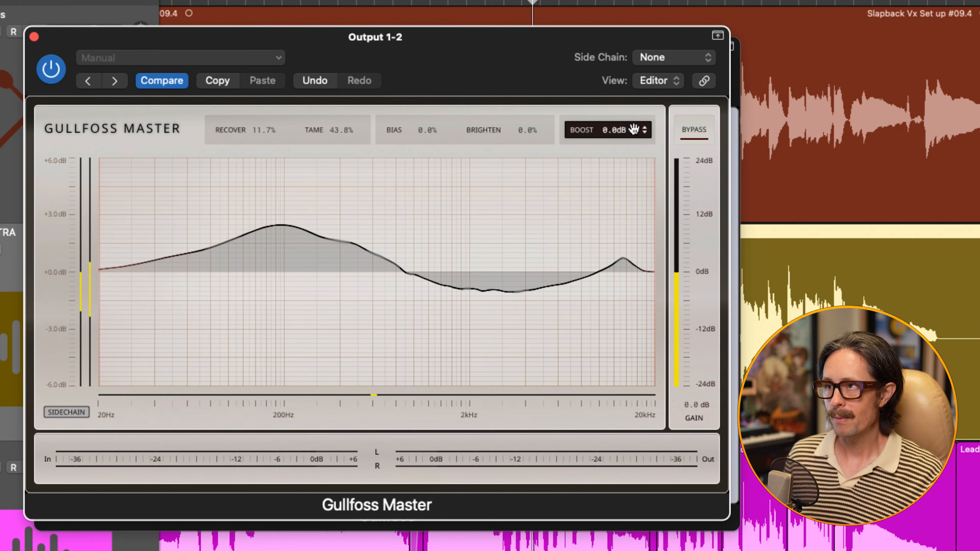
pyautogui.doubleClick(608, 130)
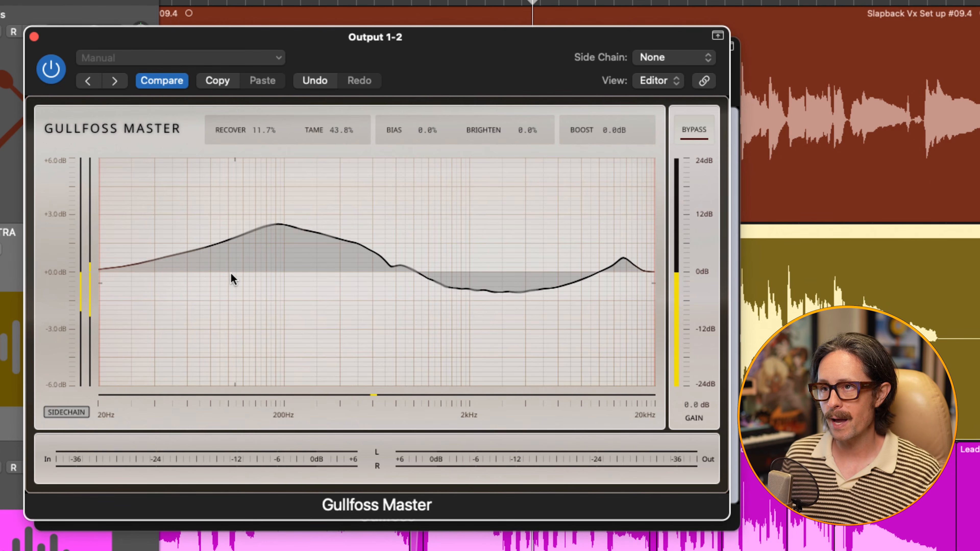
# Restrict Gullfoss Master's processing range by trying the low-frequency limit near 2 kHz, 39.7 Hz and 100 Hz, and lowering the high-frequency limit.
pyautogui.moveTo(103, 244)
pyautogui.mouseDown()
pyautogui.moveTo(240, 252)
pyautogui.moveTo(574, 241)
pyautogui.moveTo(527, 243)
pyautogui.mouseUp()
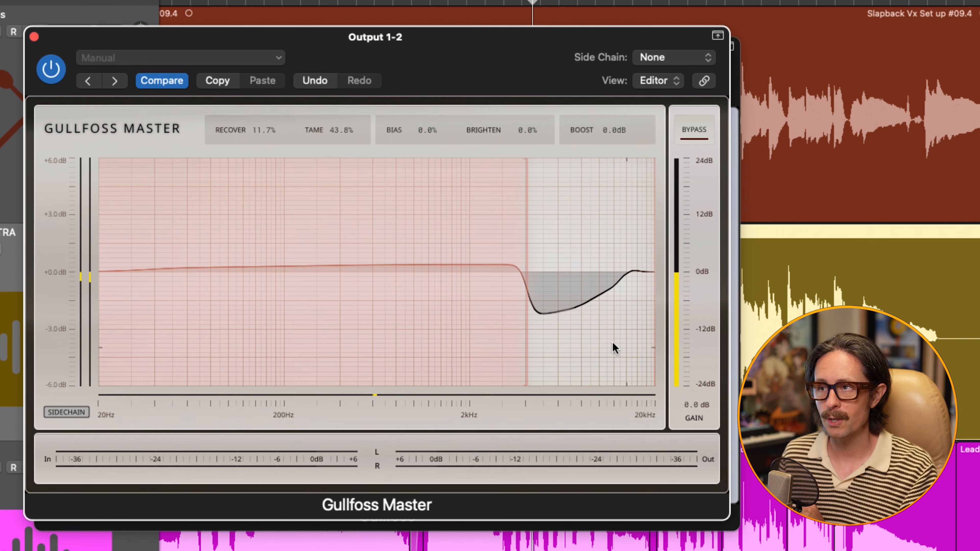
pyautogui.moveTo(532, 219); pyautogui.dragTo(155, 234)
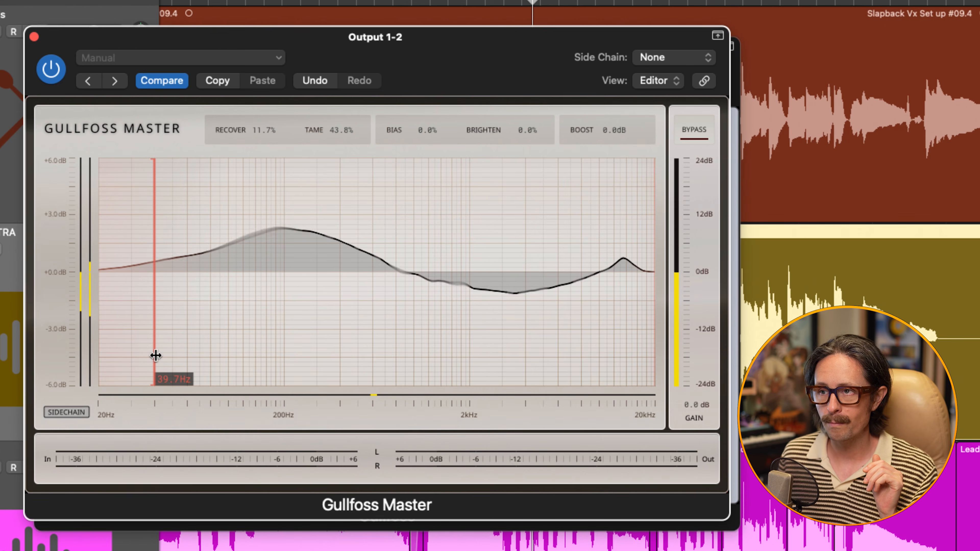
pyautogui.moveTo(156, 356); pyautogui.dragTo(234, 351)
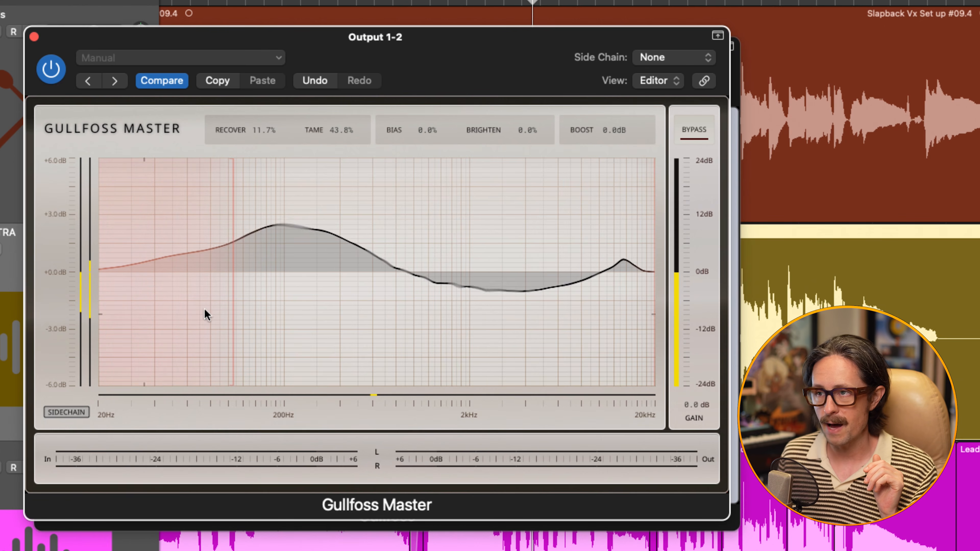
pyautogui.moveTo(654, 289)
pyautogui.mouseDown()
pyautogui.moveTo(563, 294)
pyautogui.moveTo(616, 294)
pyautogui.mouseUp()
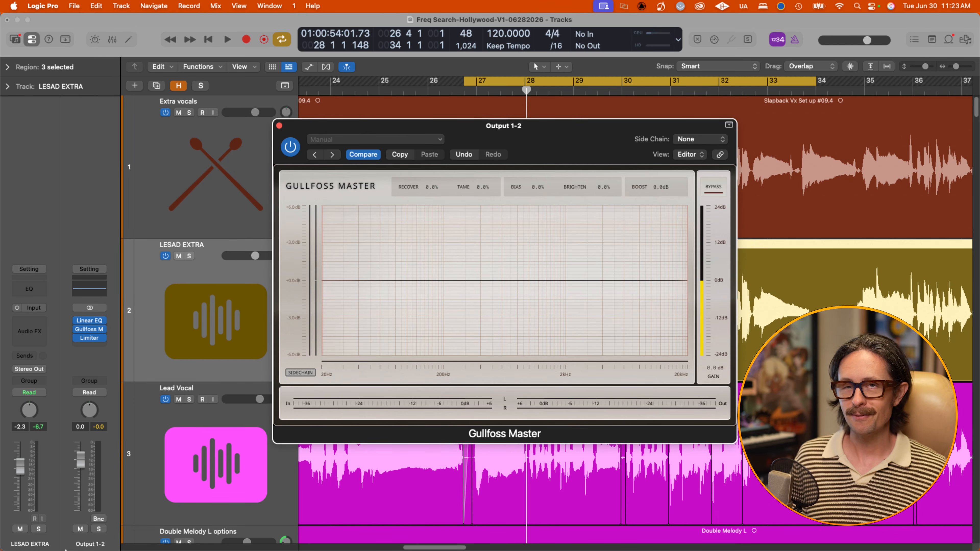
# Review the Linear Phase EQ and Limiter inserts on the Output 1-2 channel, leaving only the Gullfoss Master window open.
pyautogui.click(90, 321)
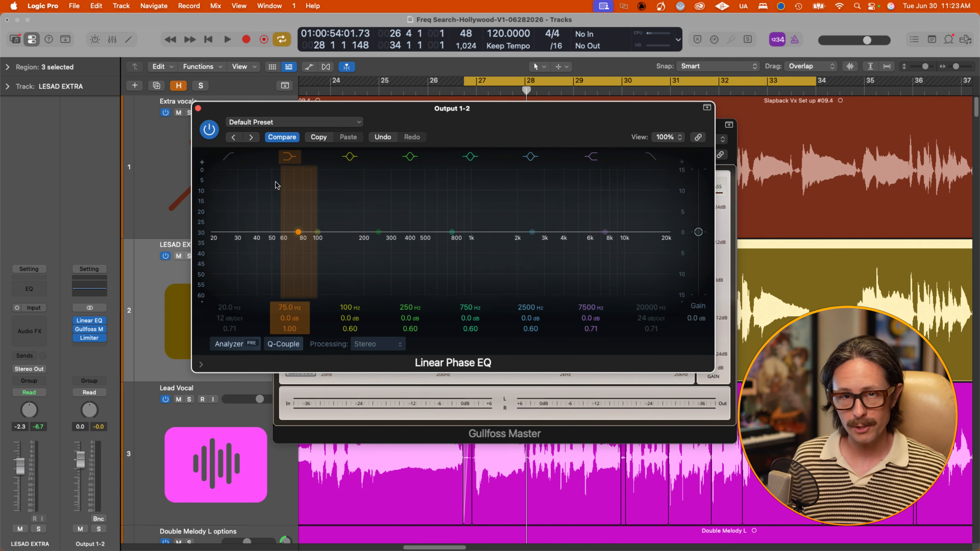
pyautogui.click(90, 339)
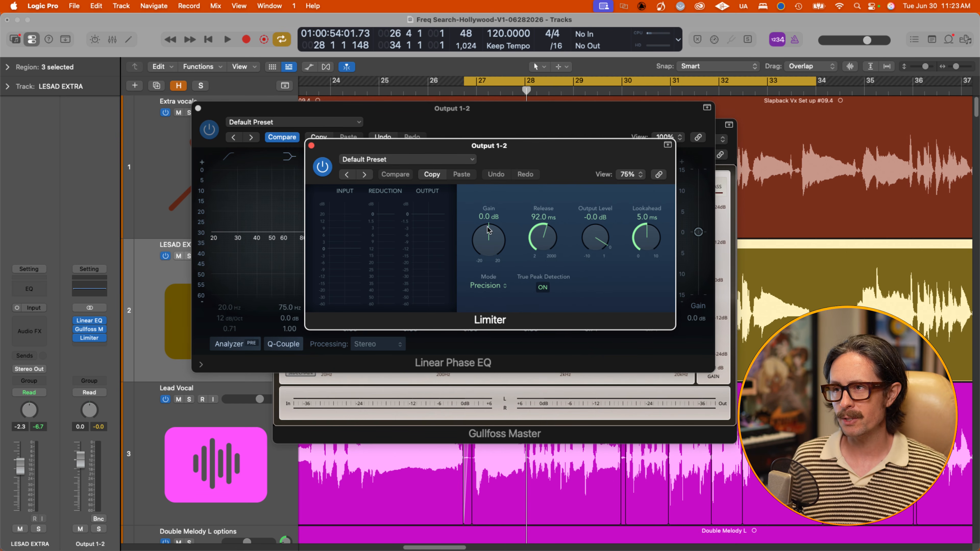
pyautogui.click(311, 146)
pyautogui.click(89, 323)
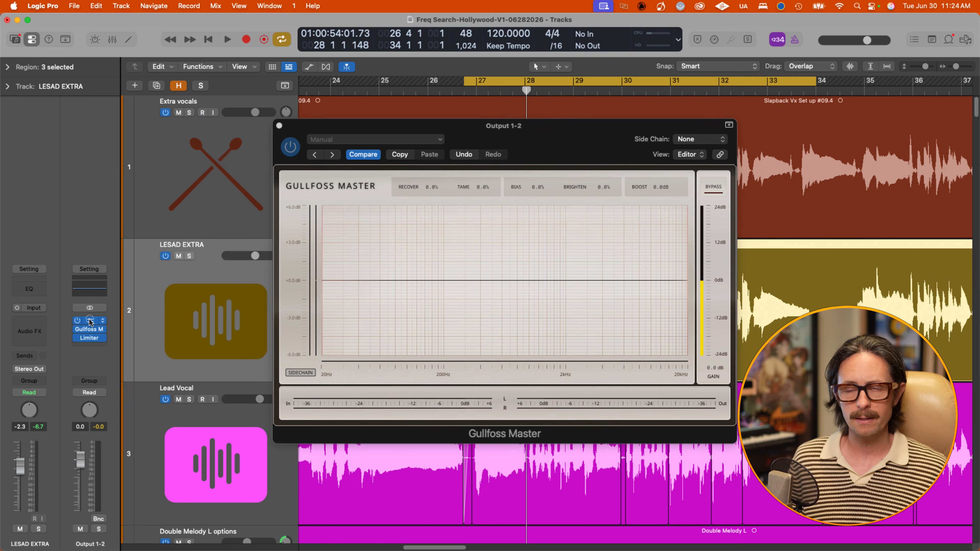
pyautogui.click(92, 321)
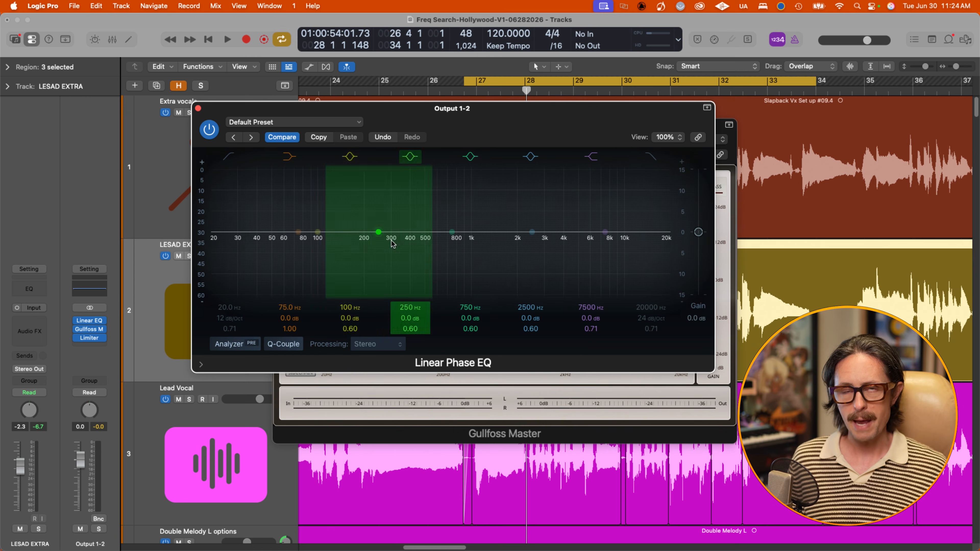
pyautogui.click(198, 109)
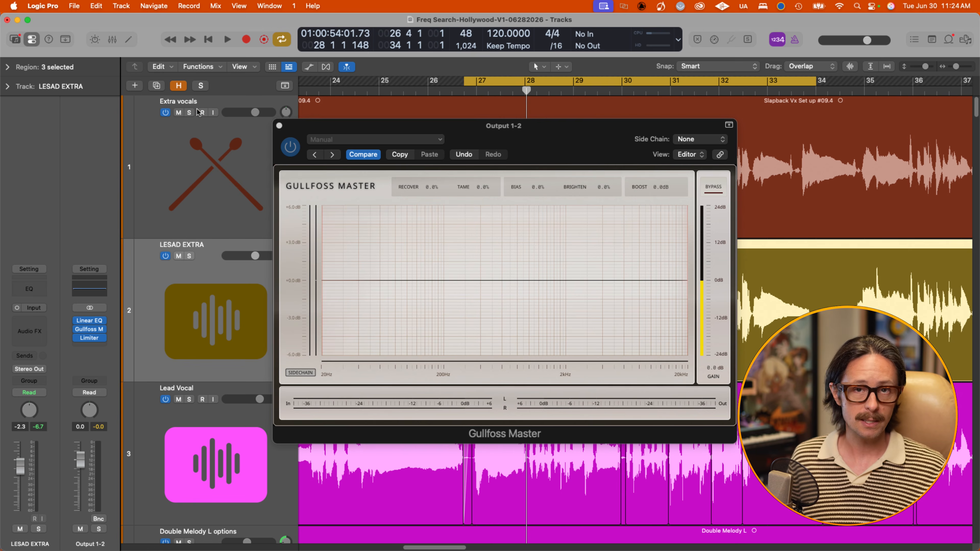
# During playback of the cycled section, set Gullfoss Master's Tame to 27.5%, compare with bypass, and stop playback.
pyautogui.moveTo(511, 144); pyautogui.dragTo(491, 131)
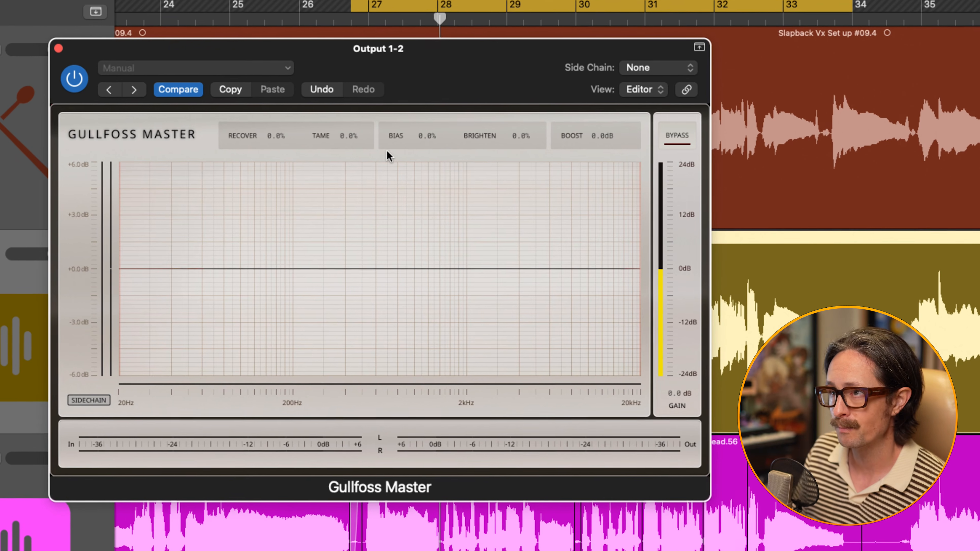
pyautogui.click(845, 386)
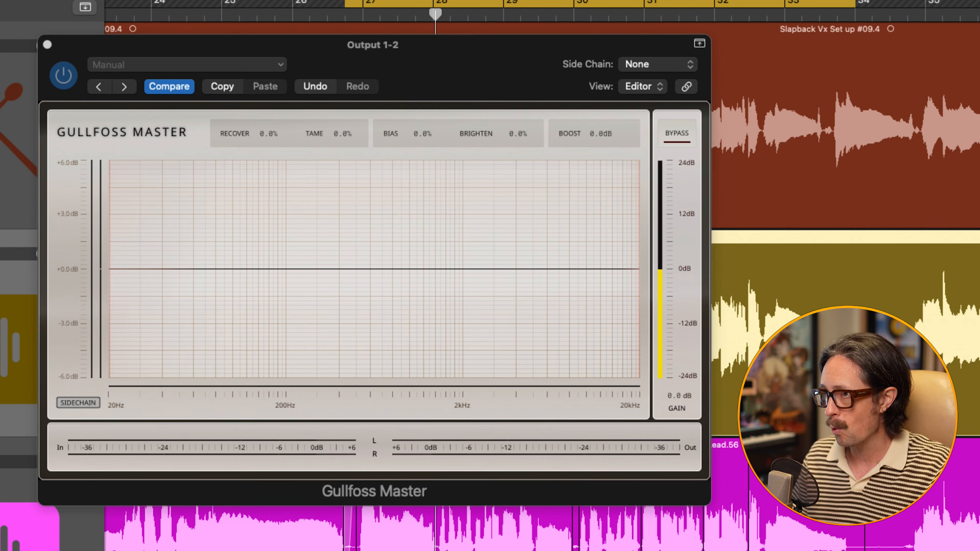
pyautogui.click(576, 383)
pyautogui.press('space')
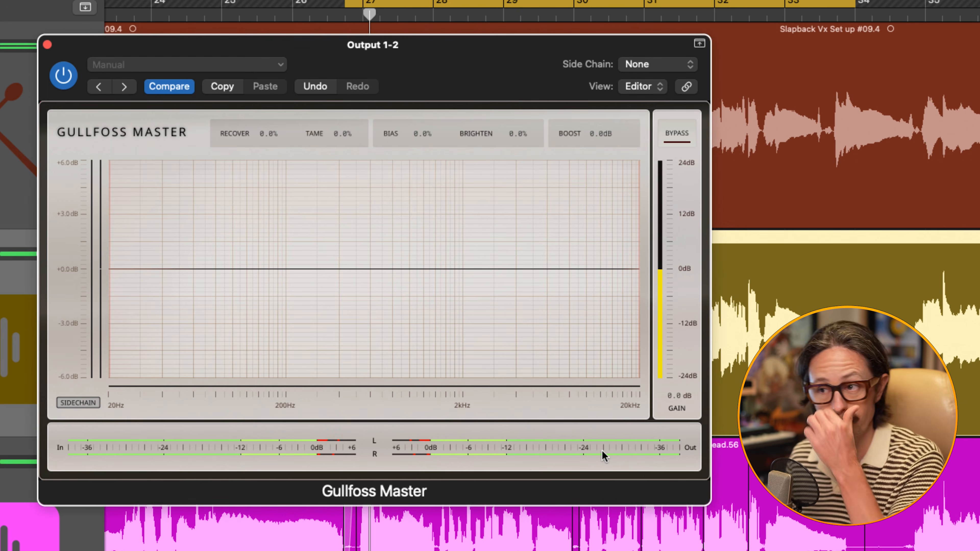
pyautogui.moveTo(341, 138); pyautogui.dragTo(341, 138)
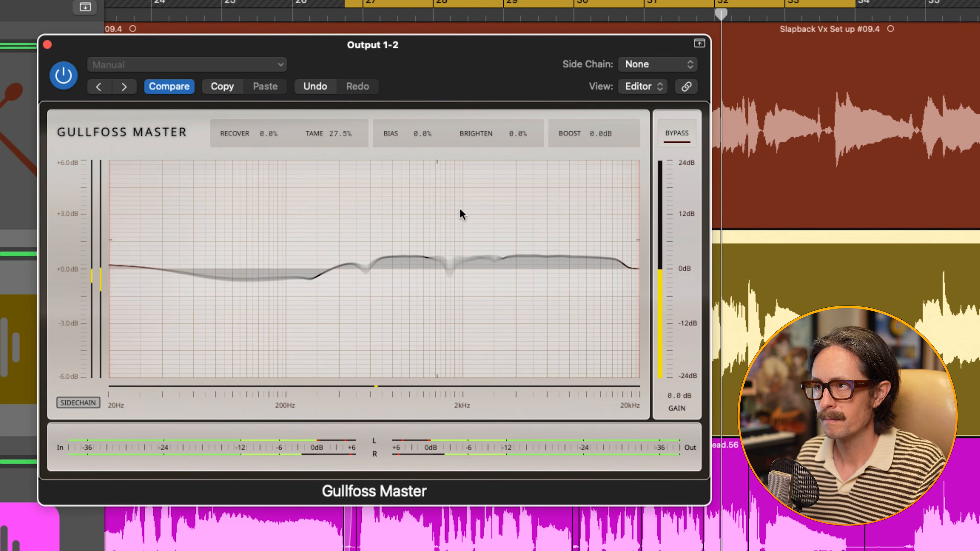
pyautogui.click(679, 136)
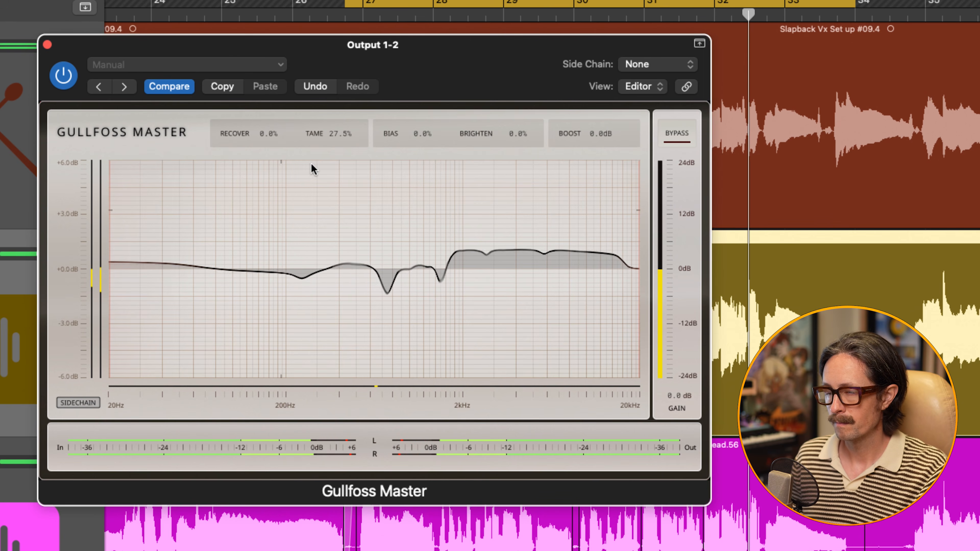
pyautogui.press('space')
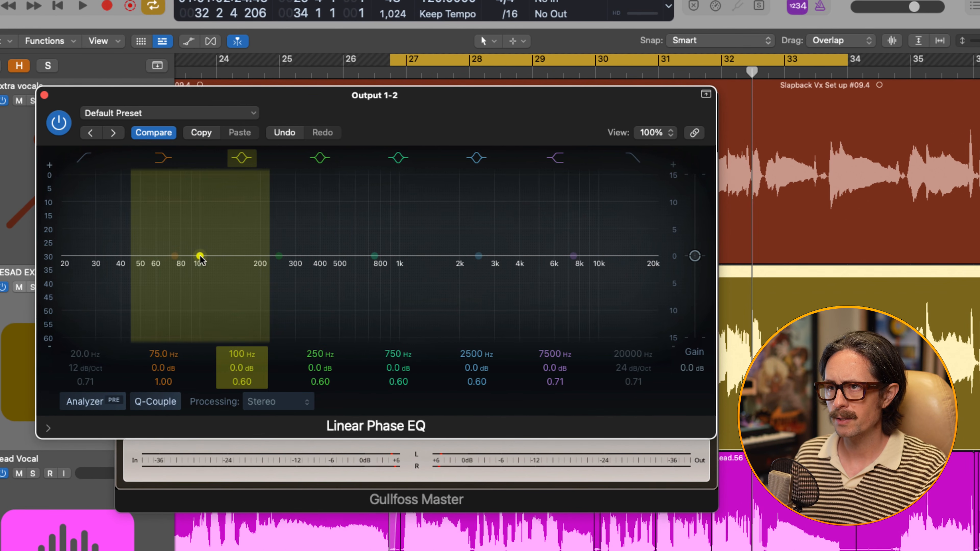
# Set the Linear Phase EQ's 100 Hz band to -2.0 dB at 112 Hz and switch the EQ off.
pyautogui.moveTo(200, 258)
pyautogui.mouseDown()
pyautogui.moveTo(222, 266)
pyautogui.moveTo(208, 268)
pyautogui.mouseUp()
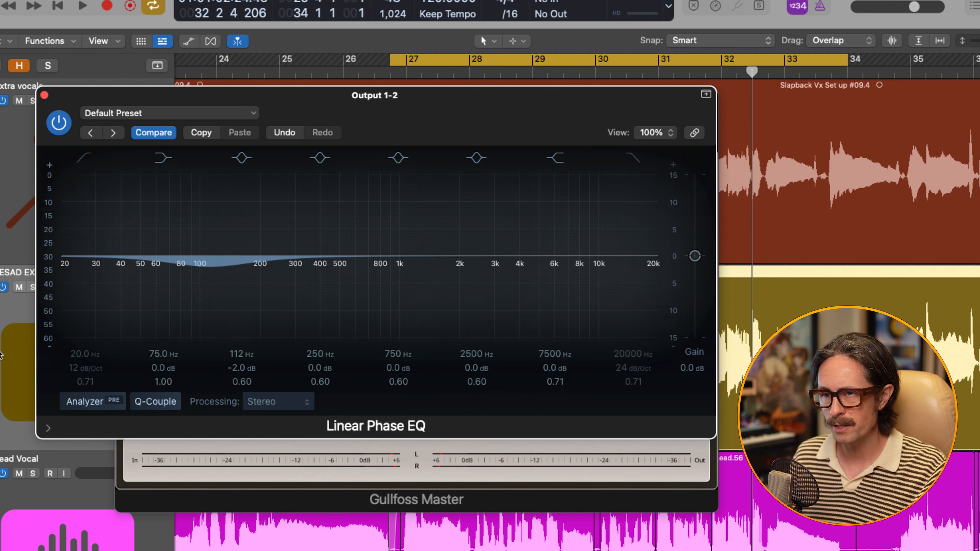
pyautogui.click(54, 128)
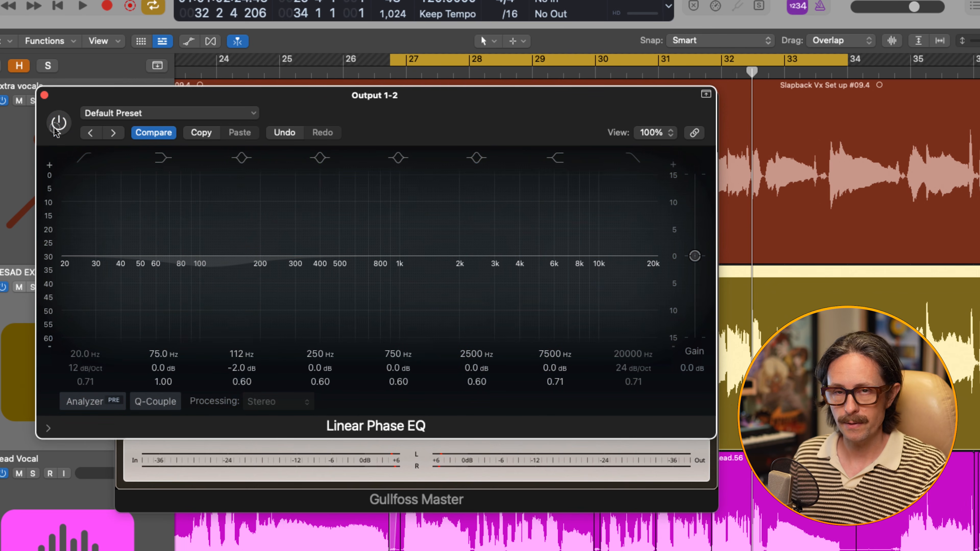
# Reopen Gullfoss Master, set Recover to 20.4% during playback, compare with bypass, and stop playback.
pyautogui.click(1, 309)
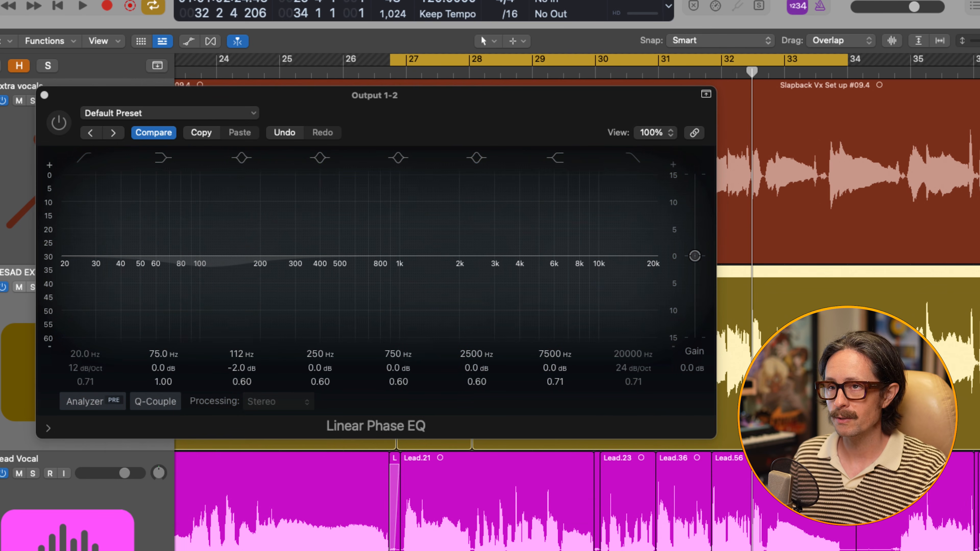
pyautogui.click(2, 309)
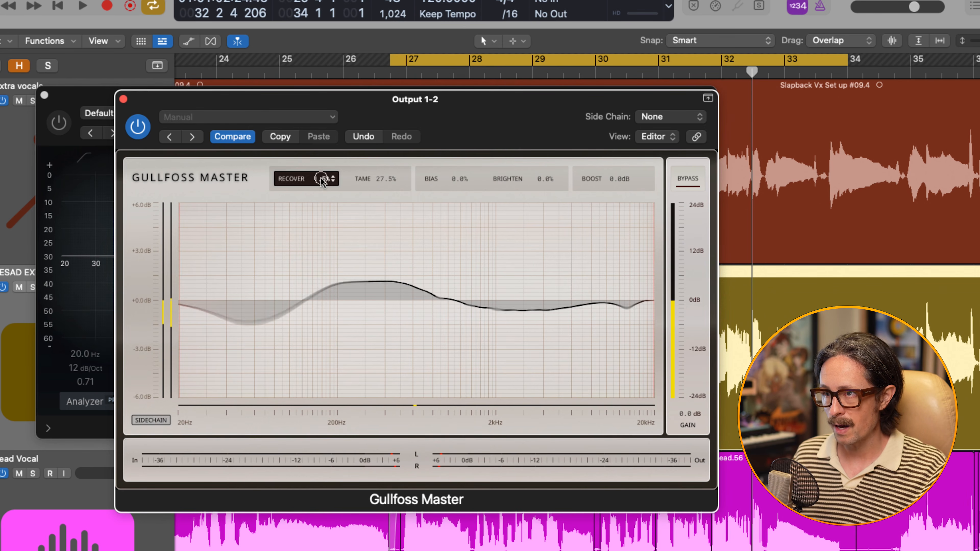
pyautogui.press('space')
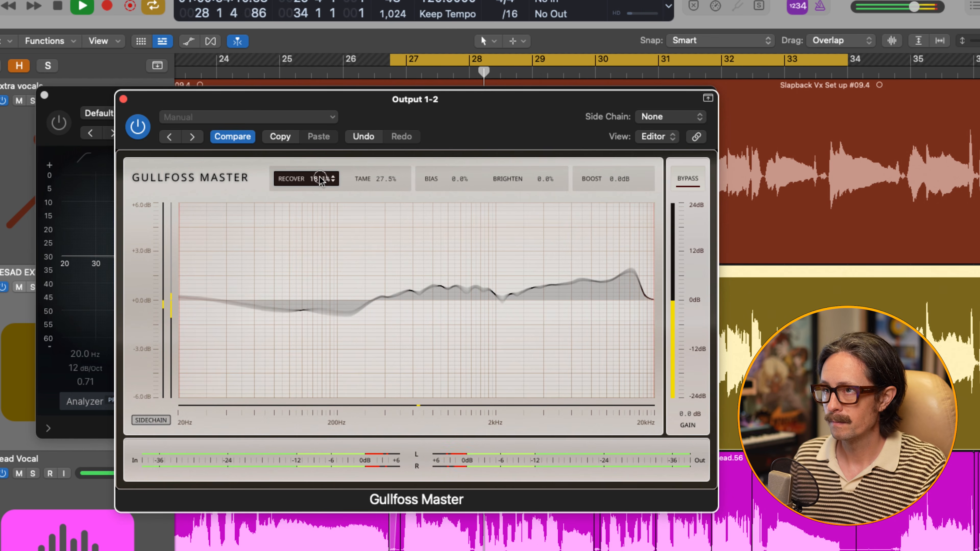
pyautogui.click(690, 181)
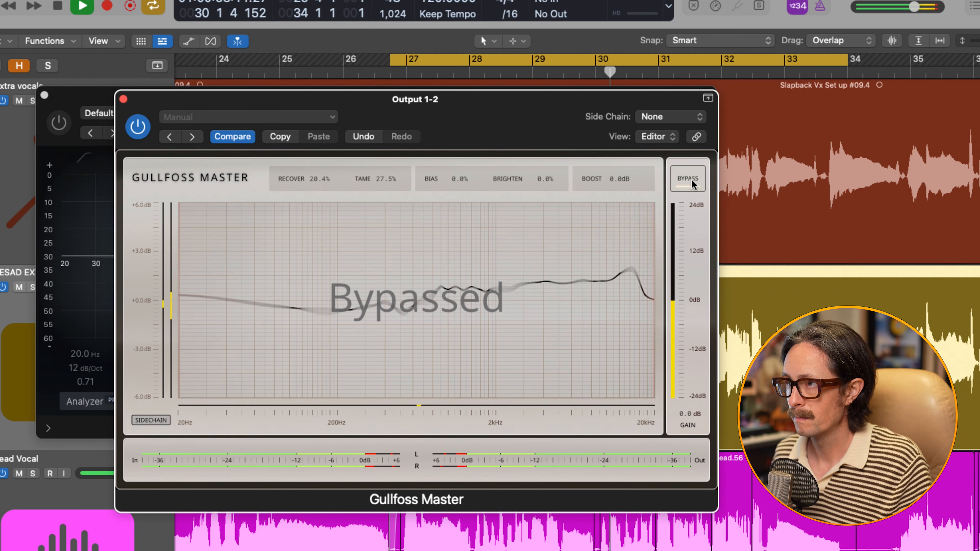
pyautogui.click(691, 181)
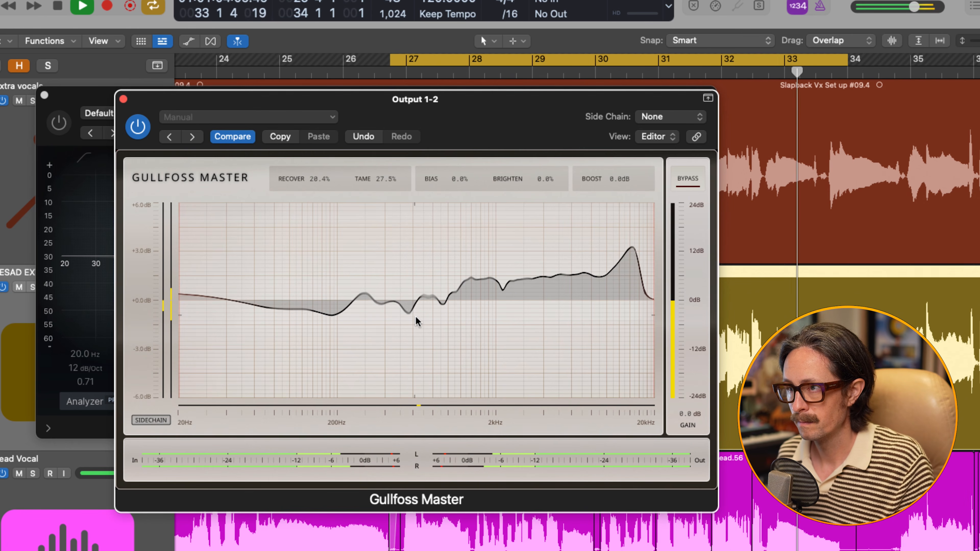
pyautogui.press('space')
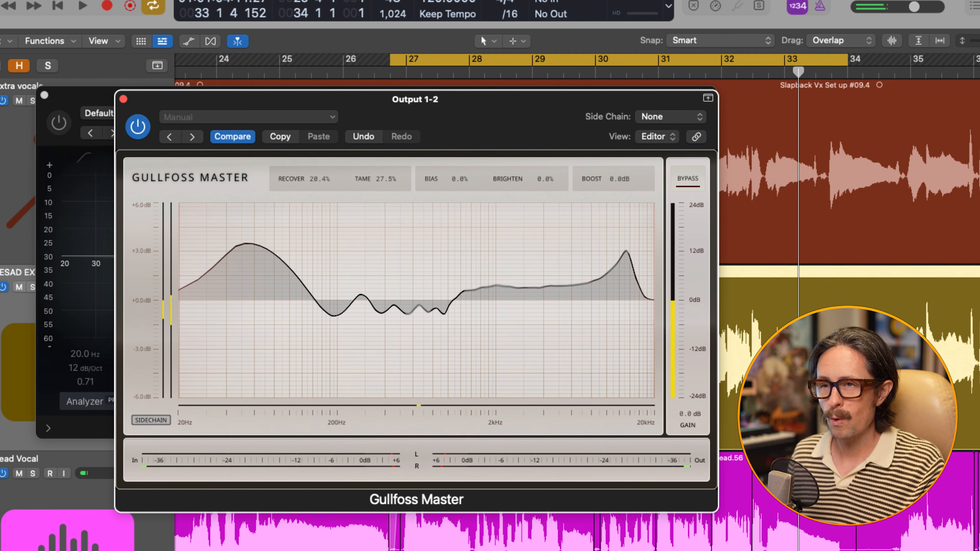
pyautogui.press('v')
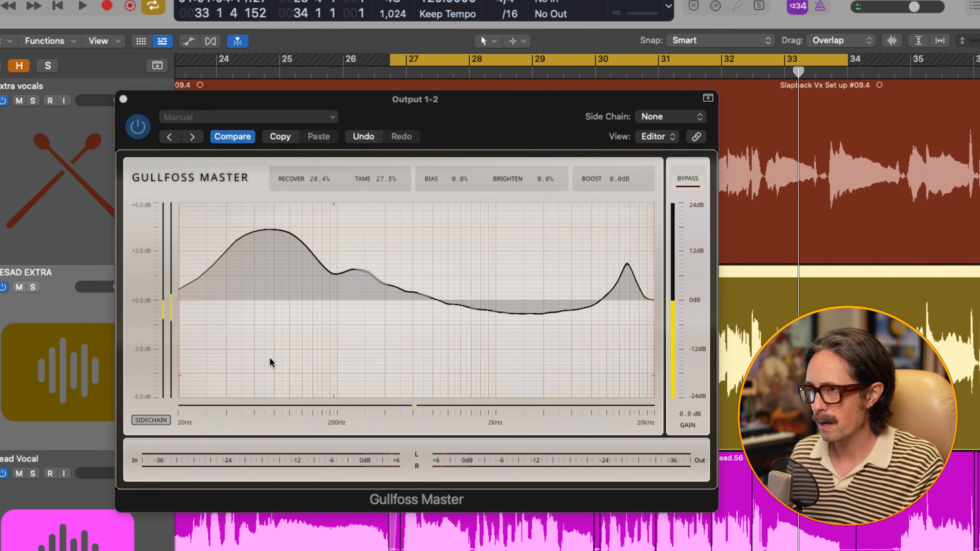
# Set the Linear Phase EQ's 750 Hz band to -2.6 dB at 515 Hz with a Q of 1.40.
pyautogui.press('v')
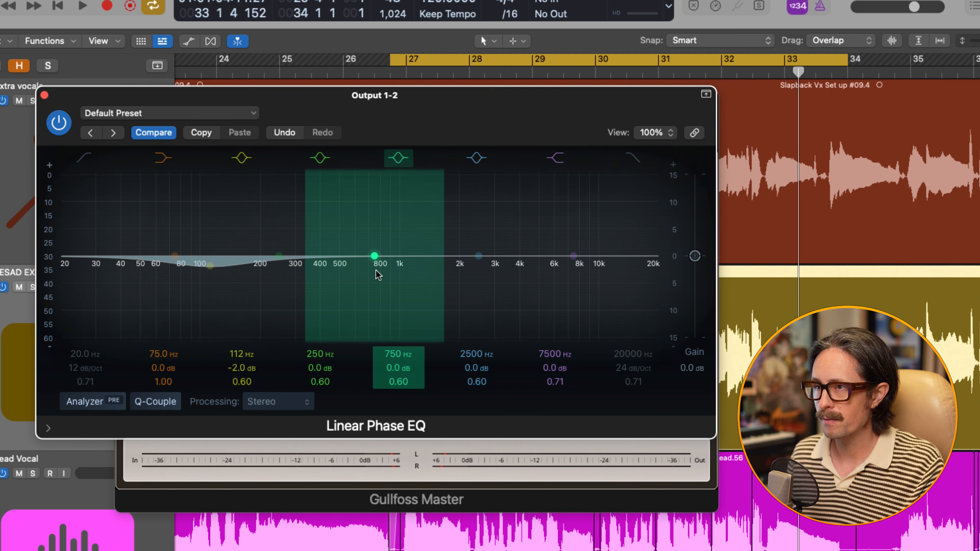
pyautogui.moveTo(374, 256)
pyautogui.mouseDown()
pyautogui.moveTo(340, 258)
pyautogui.moveTo(344, 273)
pyautogui.mouseUp()
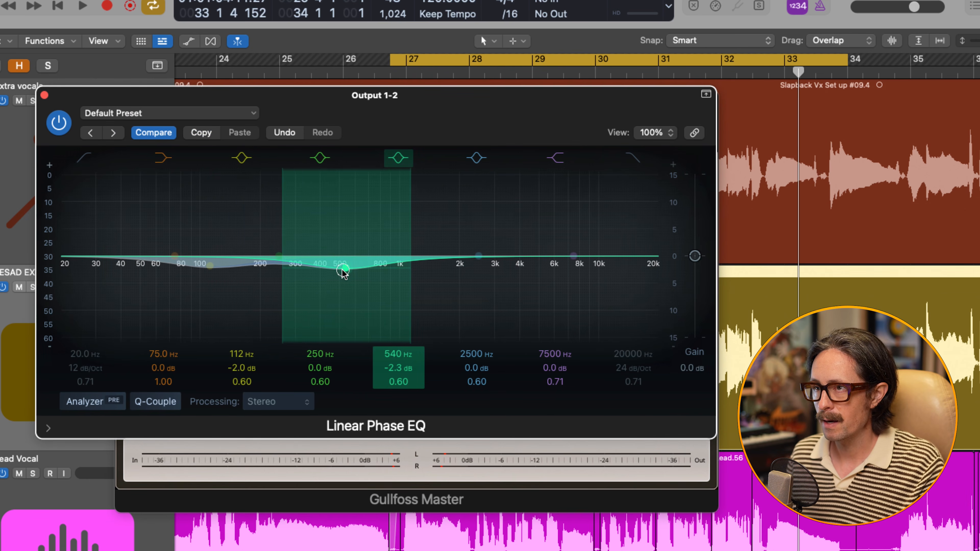
pyautogui.moveTo(404, 381); pyautogui.dragTo(403, 380)
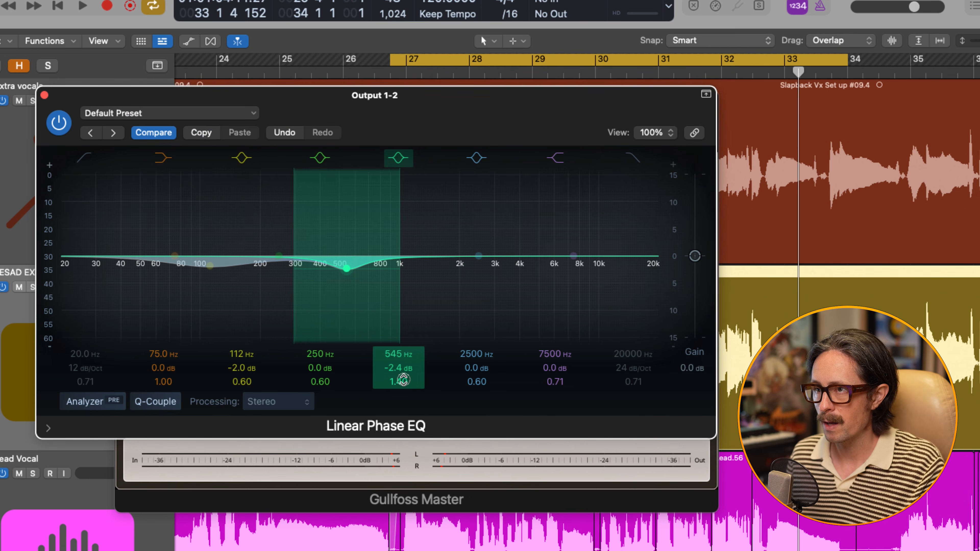
pyautogui.moveTo(346, 272); pyautogui.dragTo(341, 269)
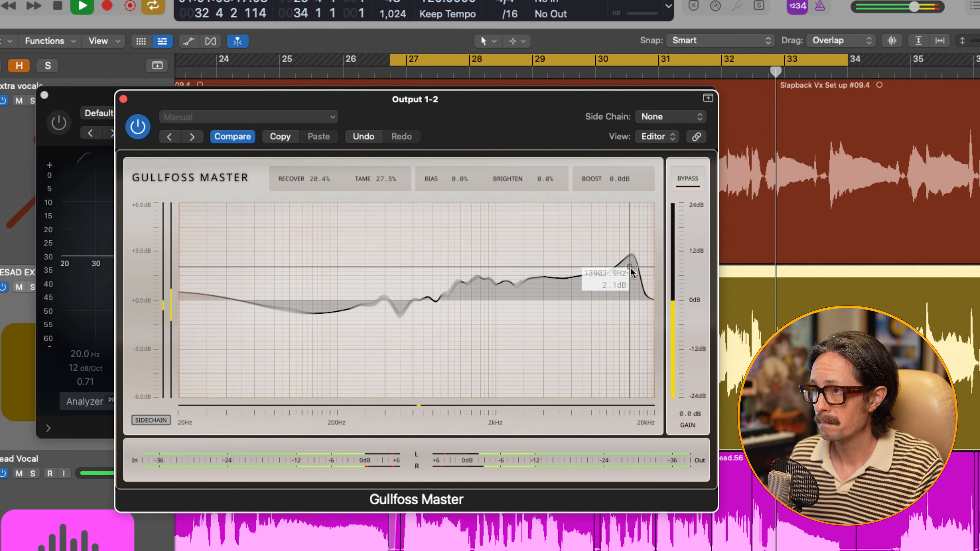
# Stop playback, set the Linear Phase EQ's high shelf to +3.8 dB at 1370 Hz, and switch the EQ off to hear Gullfoss Master.
pyautogui.press('space')
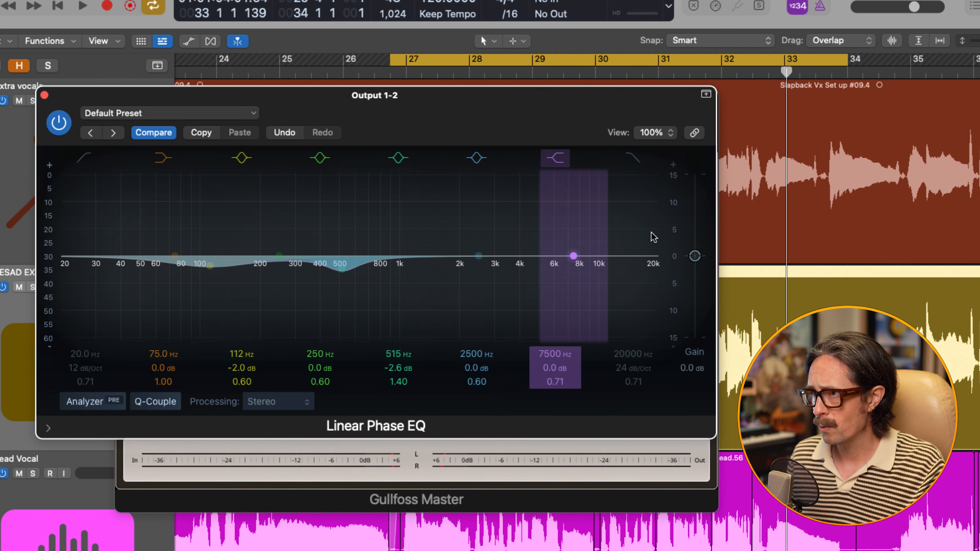
pyautogui.moveTo(498, 233); pyautogui.dragTo(430, 229)
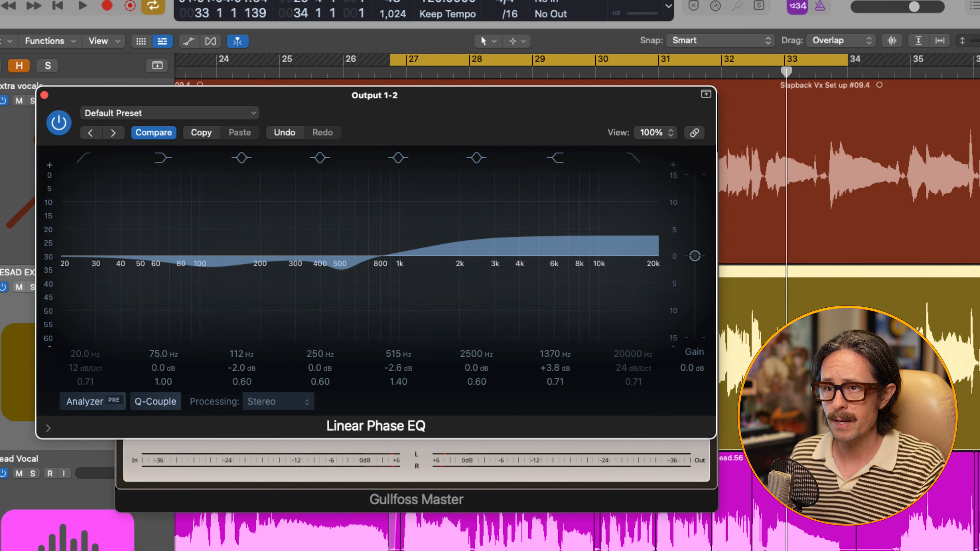
pyautogui.click(1, 293)
pyautogui.click(1, 306)
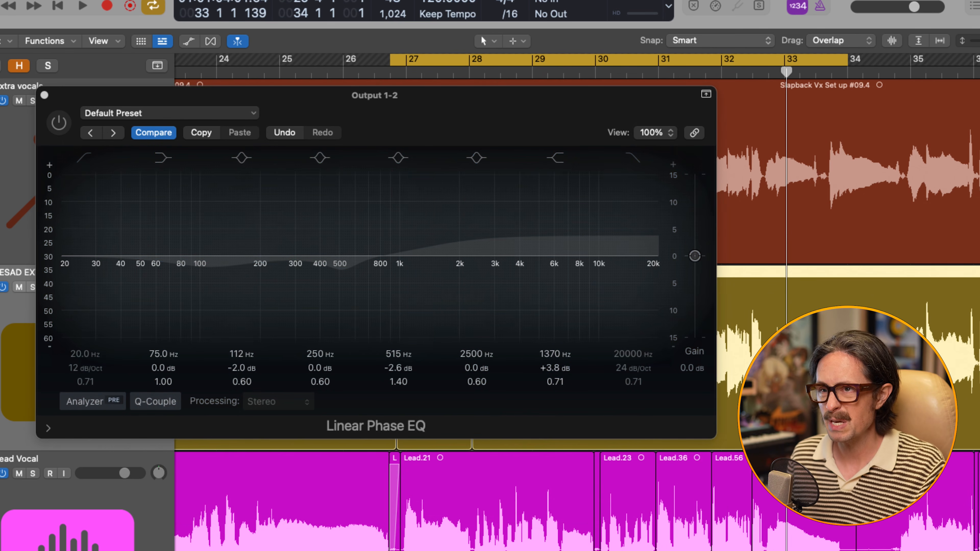
pyautogui.click(1, 305)
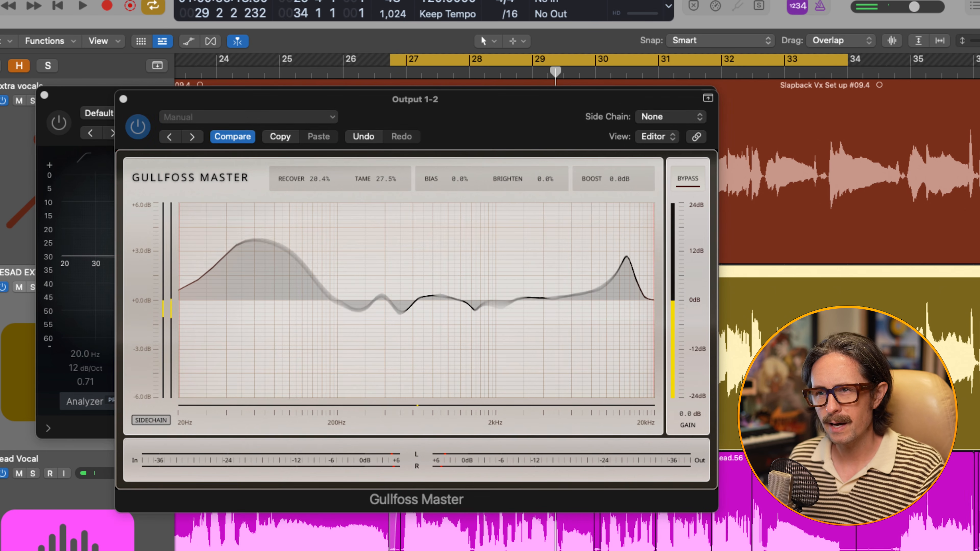
# Switch the Linear Phase EQ back on and set its 2500 Hz band to -3.6 dB at 2120 Hz with a Q of 2.90.
pyautogui.click(59, 123)
pyautogui.click(44, 95)
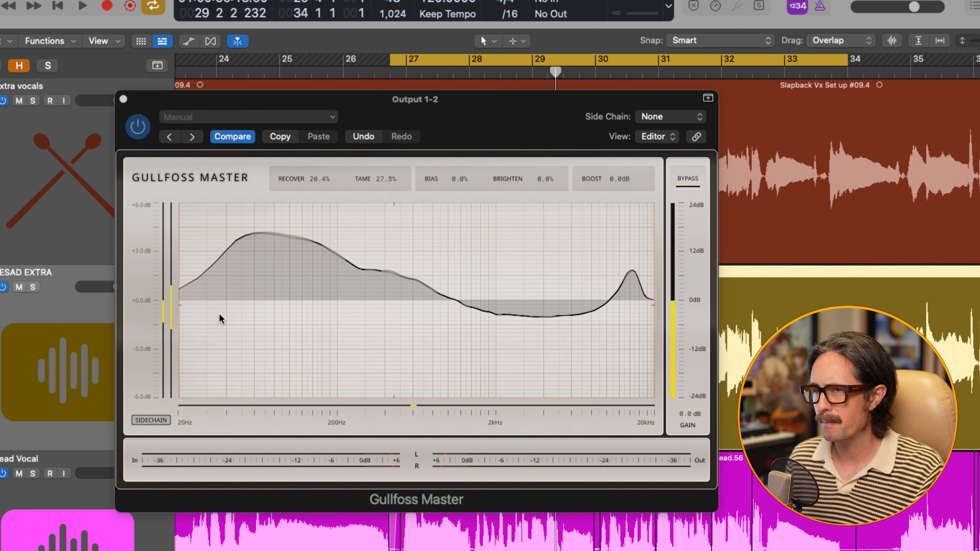
pyautogui.click(2, 309)
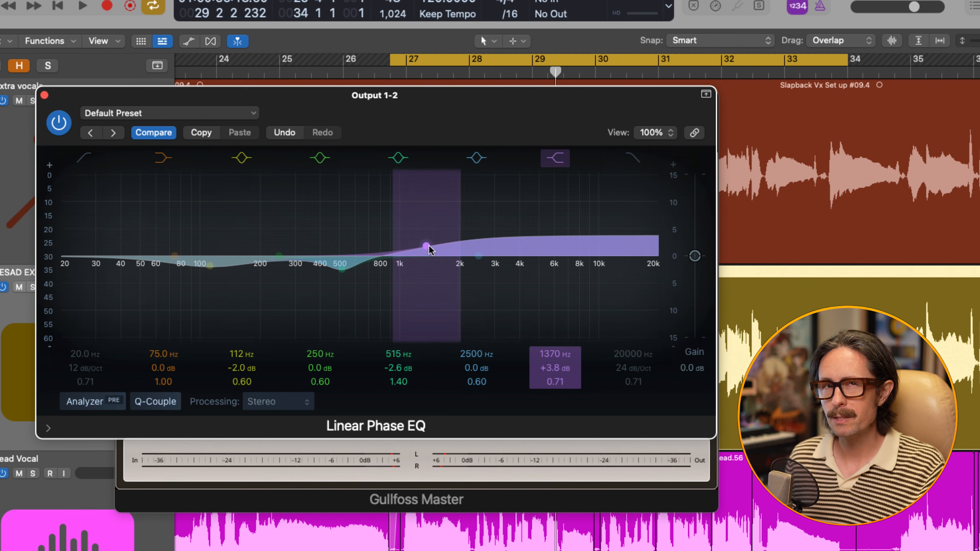
pyautogui.moveTo(479, 257); pyautogui.dragTo(467, 276)
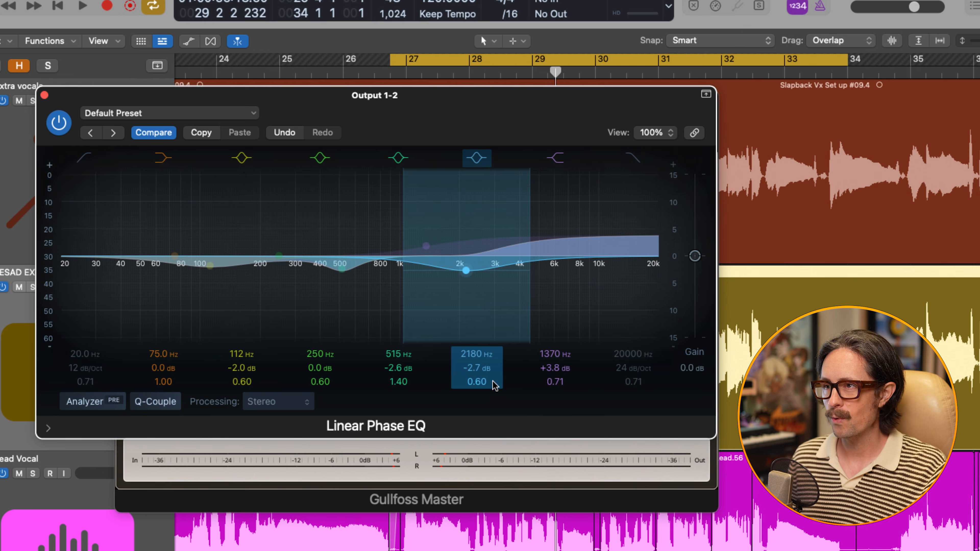
pyautogui.moveTo(481, 381); pyautogui.dragTo(482, 380)
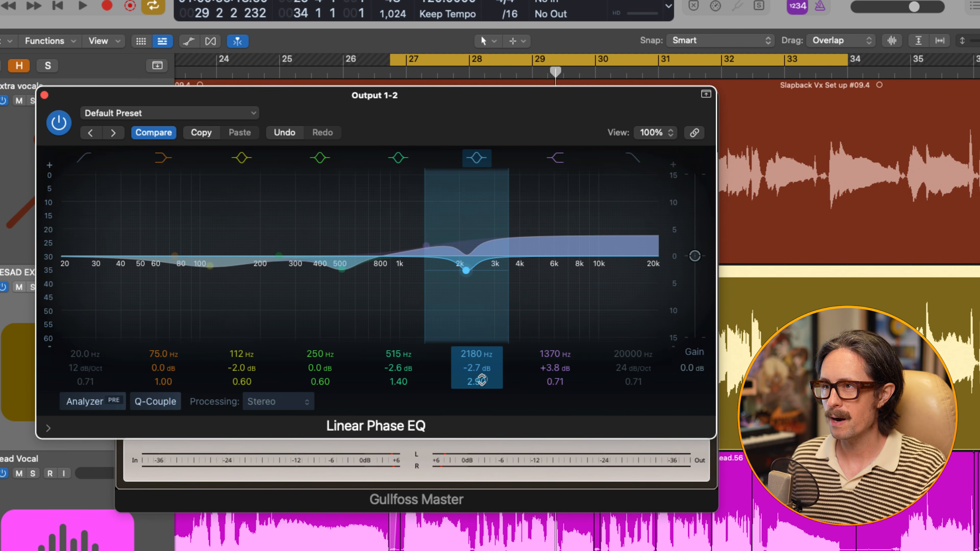
pyautogui.moveTo(467, 271); pyautogui.dragTo(465, 279)
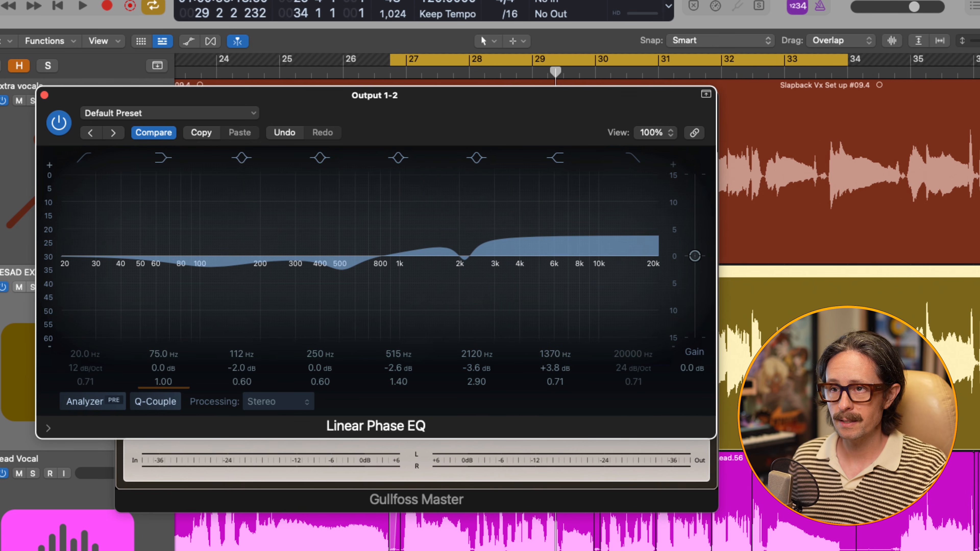
# Toggle the Linear Phase EQ insert on the Output 1-2 channel off and back on.
pyautogui.press('super+w')
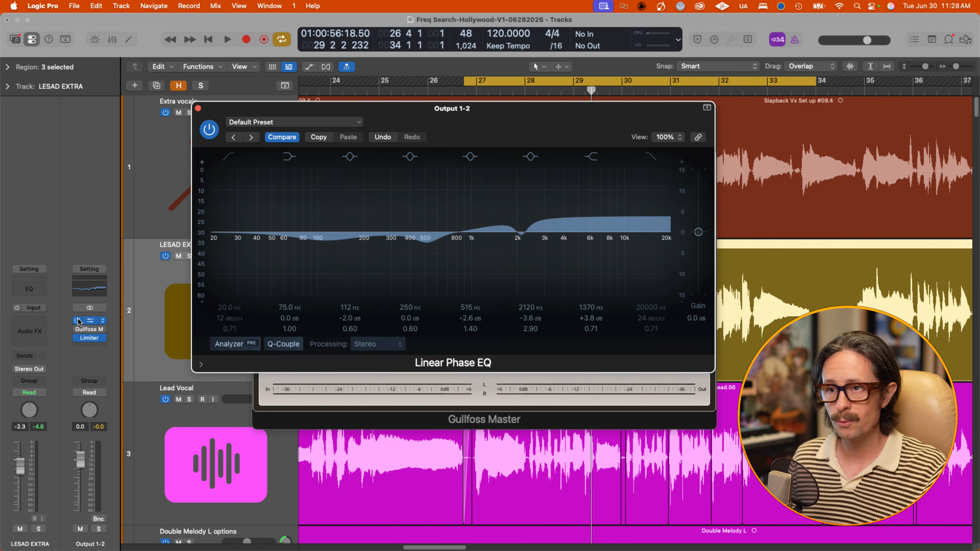
pyautogui.click(77, 321)
pyautogui.click(77, 322)
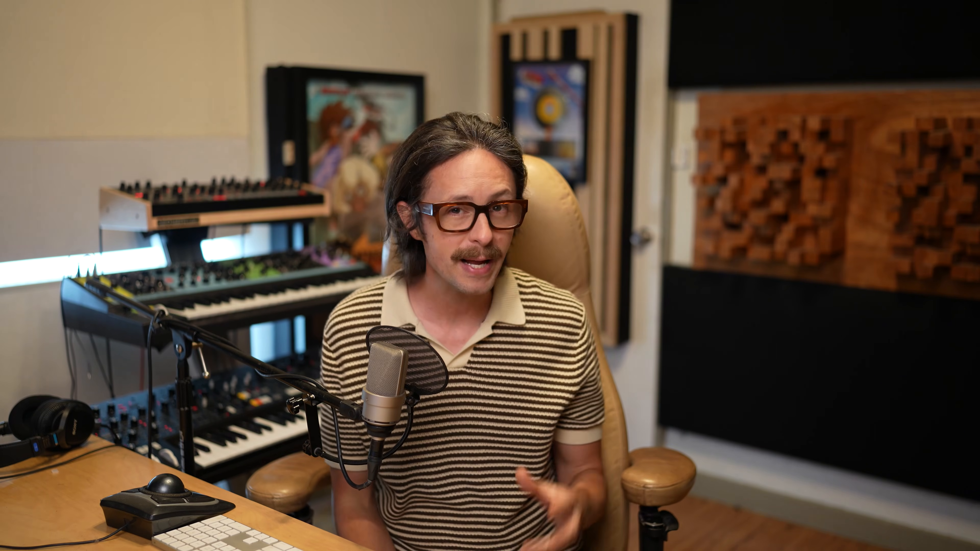
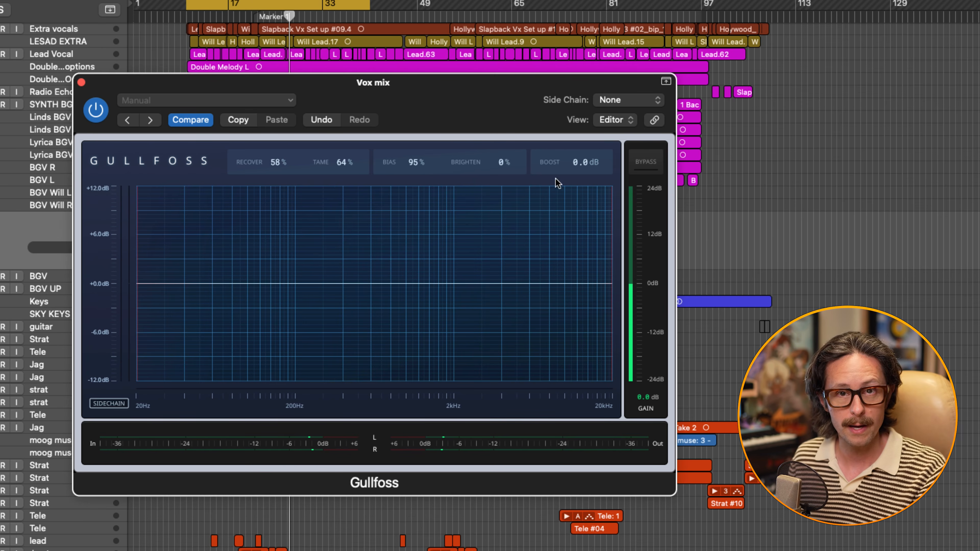
# During playback, reset Gullfoss's Recover and Tame to 0% on the Vox mix channel and solo that channel.
pyautogui.press('space')
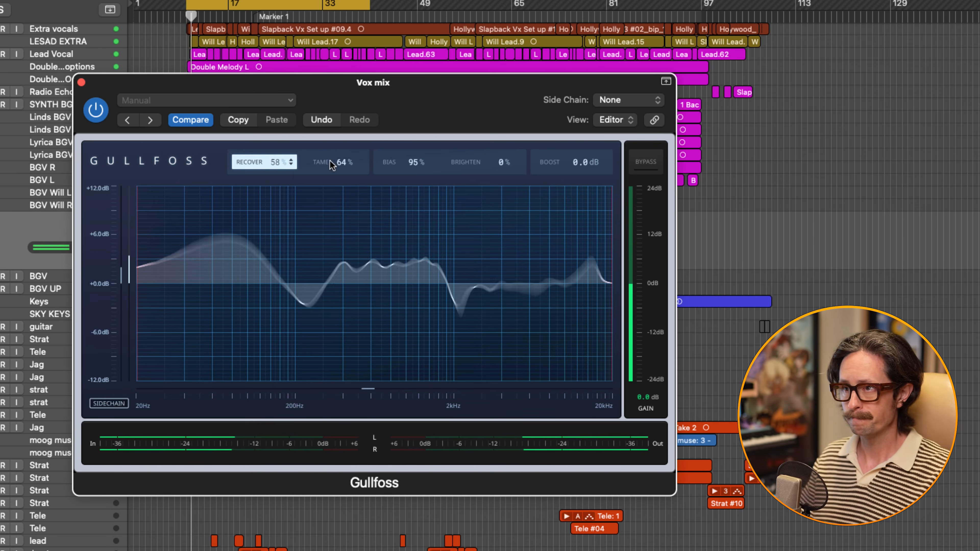
pyautogui.doubleClick(276, 162)
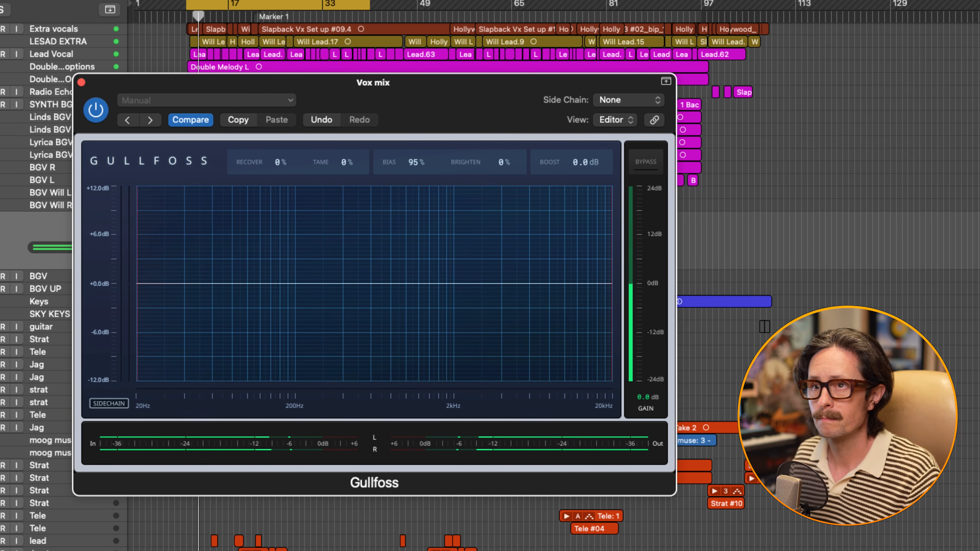
pyautogui.click(1, 247)
# Narrow Gullfoss's processing range with a low limit and a high limit near 18 kHz, and set Tame to 66% and Recover to 30%.
pyautogui.moveTo(138, 274); pyautogui.dragTo(171, 274)
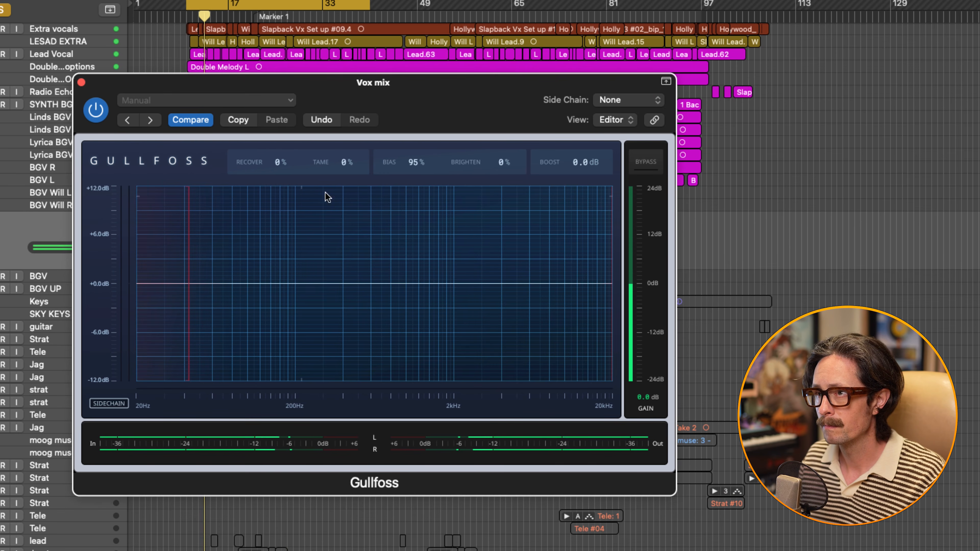
pyautogui.moveTo(345, 165); pyautogui.dragTo(345, 165)
pyautogui.moveTo(613, 250); pyautogui.dragTo(604, 256)
pyautogui.moveTo(273, 163); pyautogui.dragTo(277, 166)
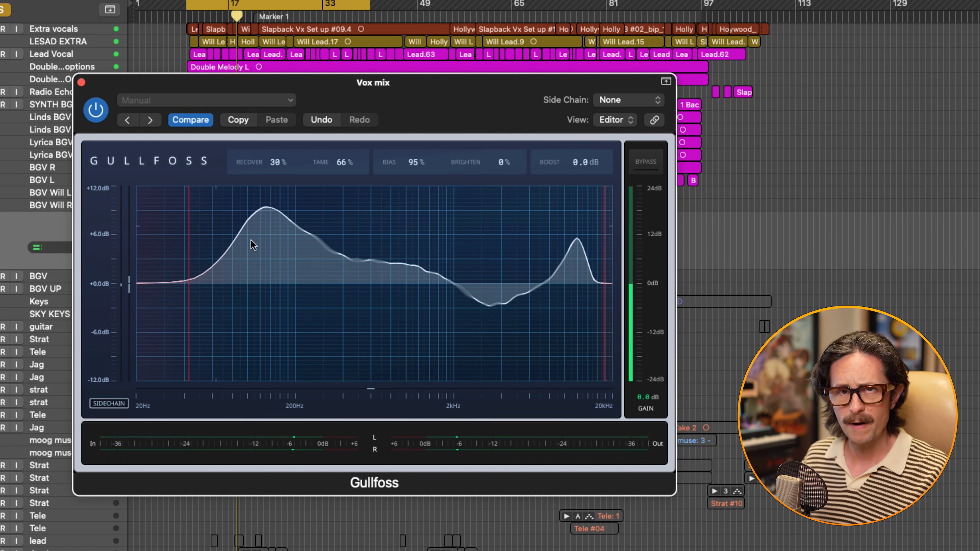
pyautogui.moveTo(189, 243)
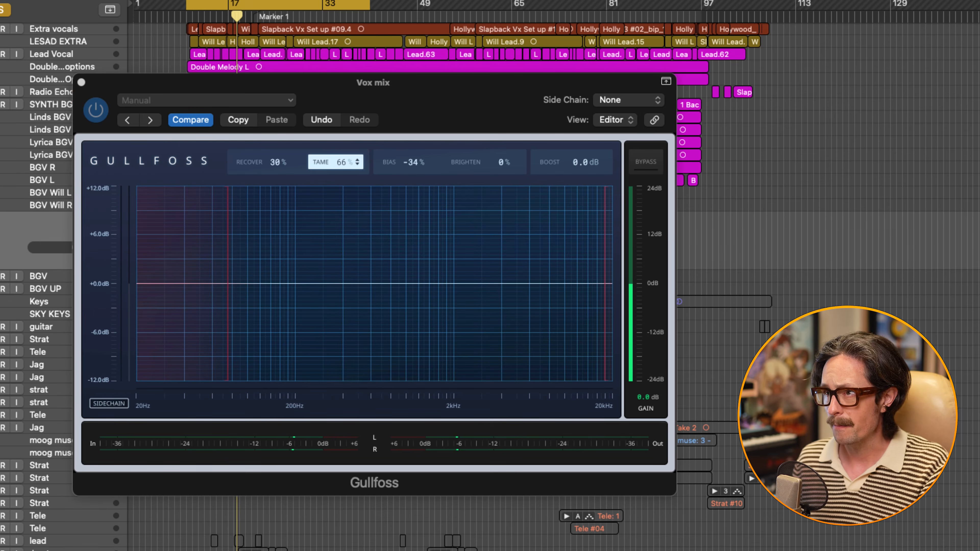
# During playback, compare Gullfoss with bypass on the soloed Vox mix and, with solo off, within the full mix.
pyautogui.press('space')
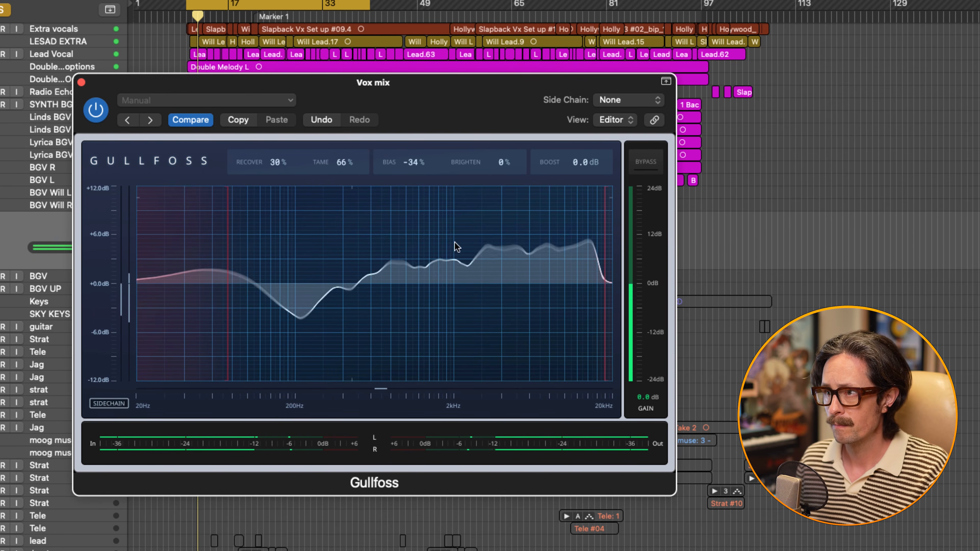
pyautogui.click(648, 162)
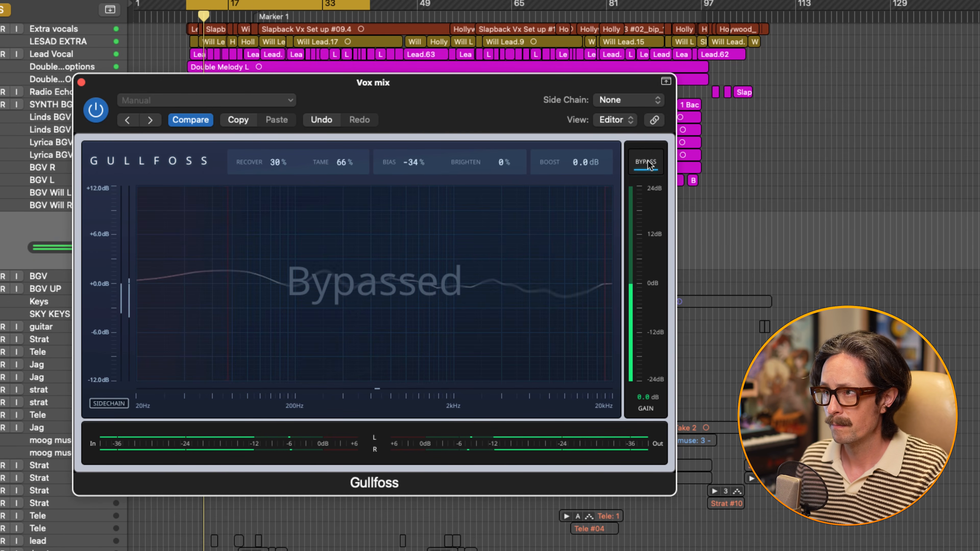
pyautogui.click(648, 162)
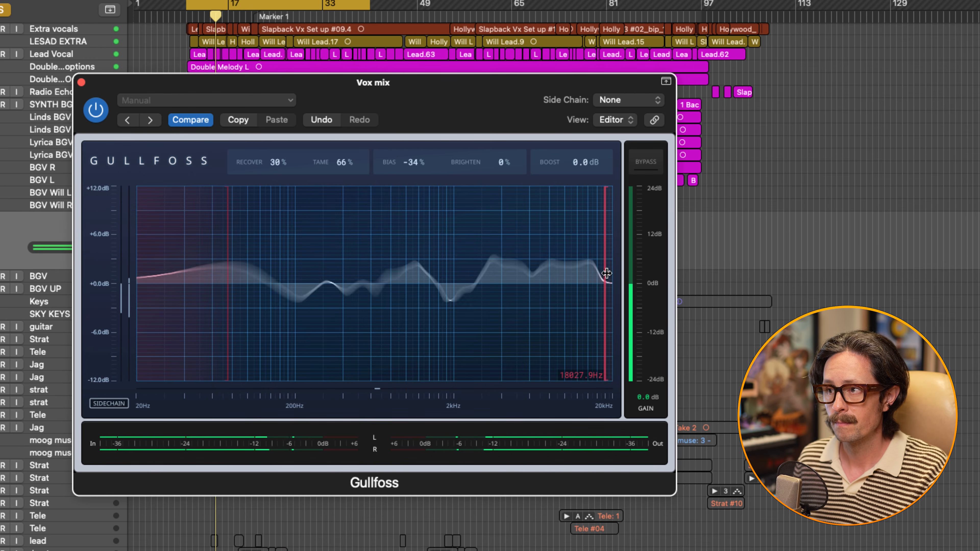
pyautogui.click(3, 10)
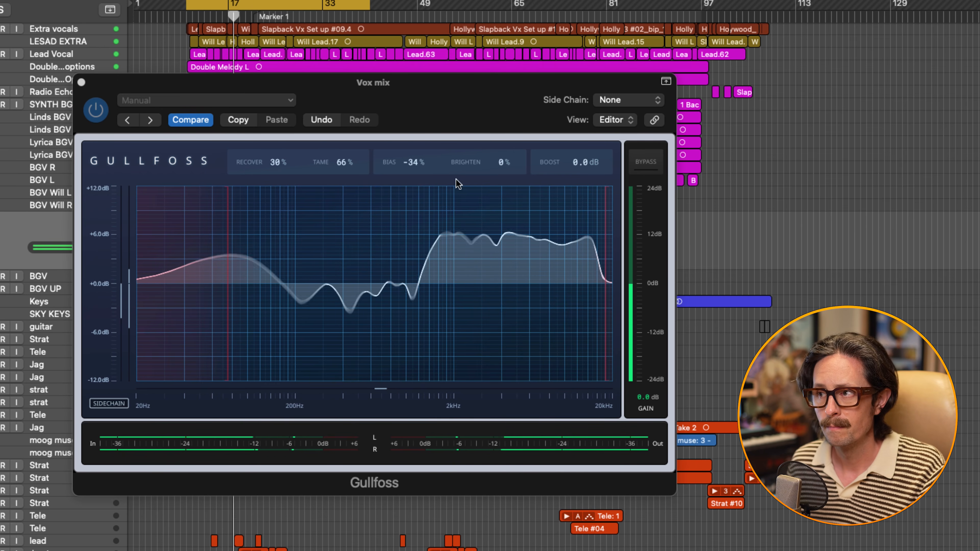
pyautogui.click(651, 170)
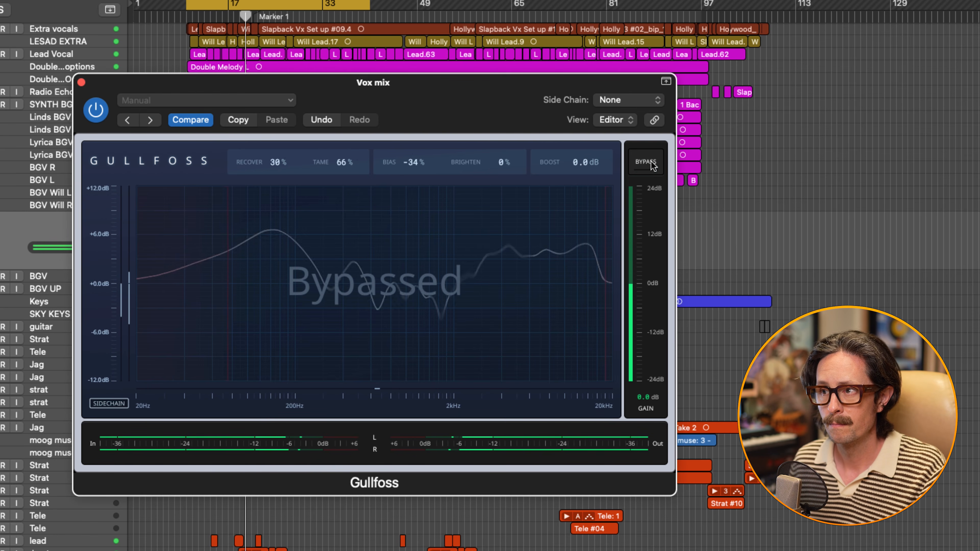
pyautogui.click(652, 165)
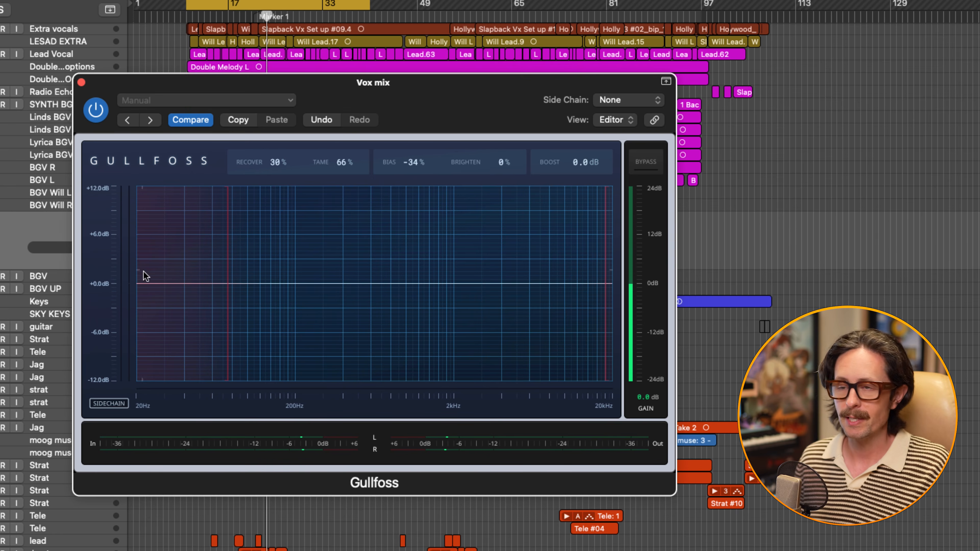
# Insert FabFilter Pro-Q 4 on the Vox mix channel and add a 12 dB/oct band-pass band at about 2.9 kHz.
pyautogui.click(2, 231)
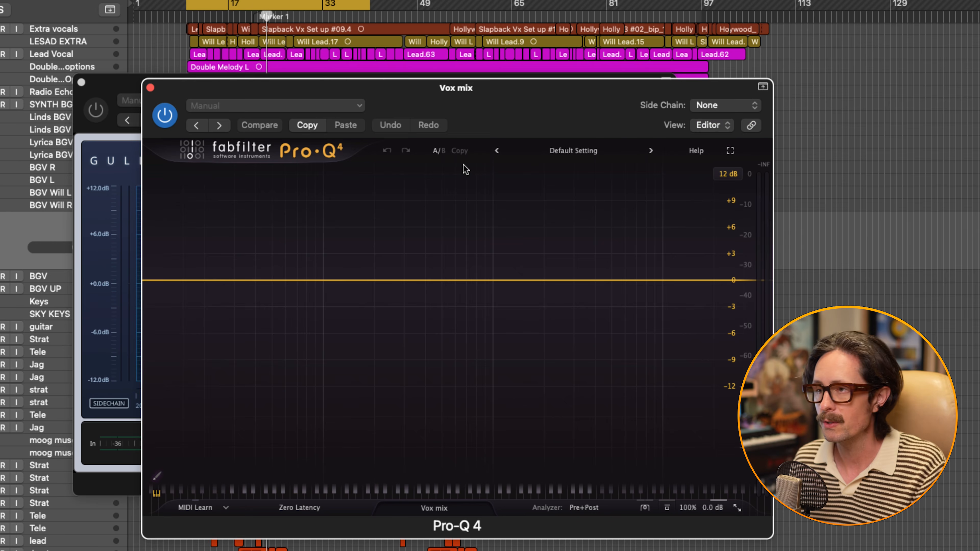
pyautogui.moveTo(512, 116); pyautogui.dragTo(388, 93)
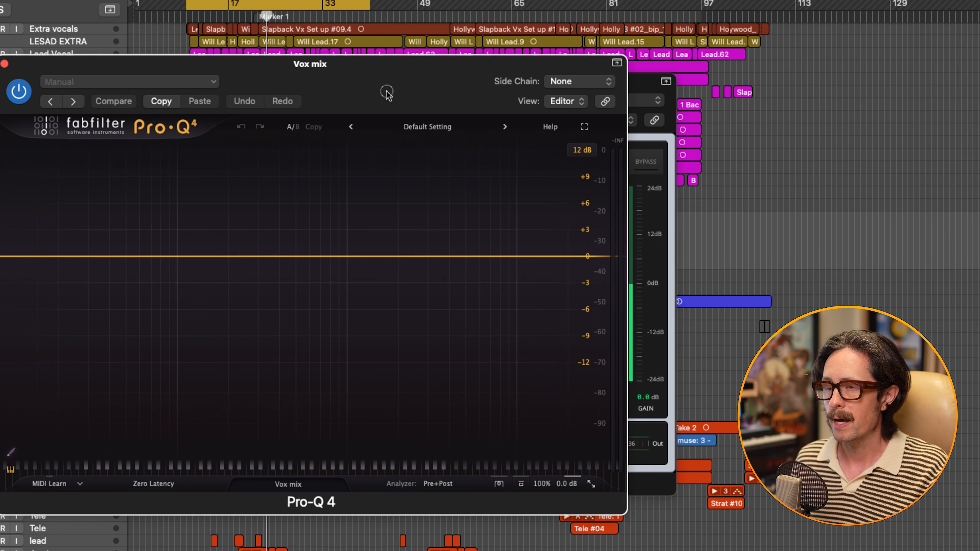
pyautogui.click(425, 250)
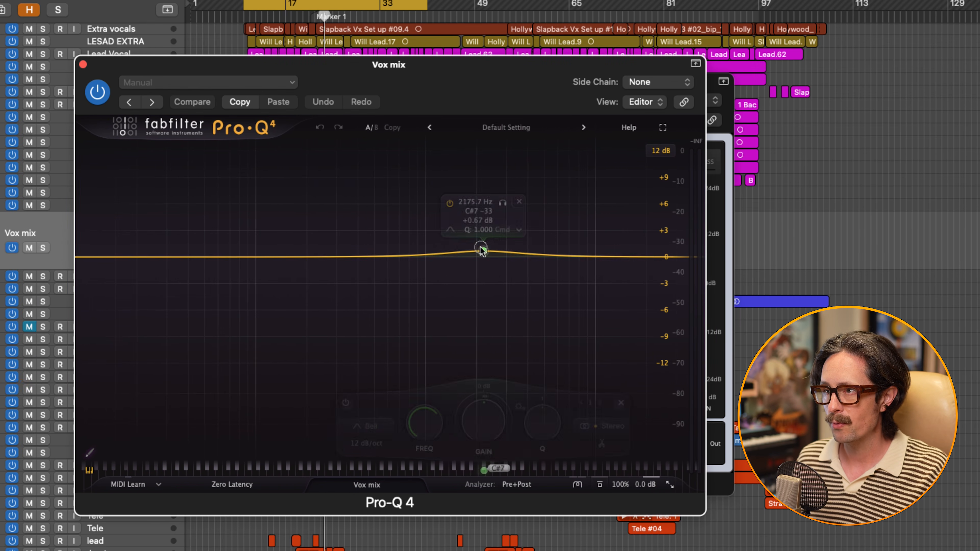
pyautogui.moveTo(481, 247); pyautogui.dragTo(504, 233)
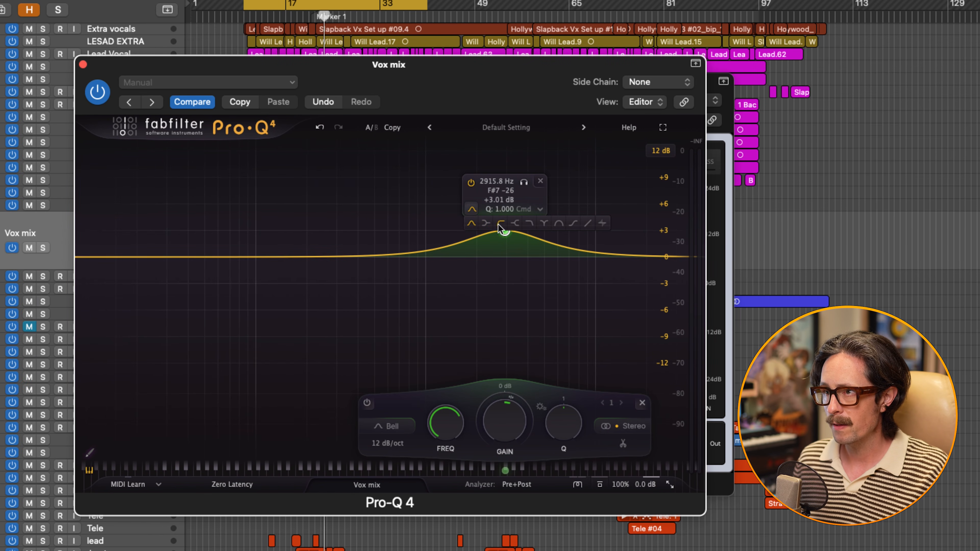
pyautogui.click(560, 225)
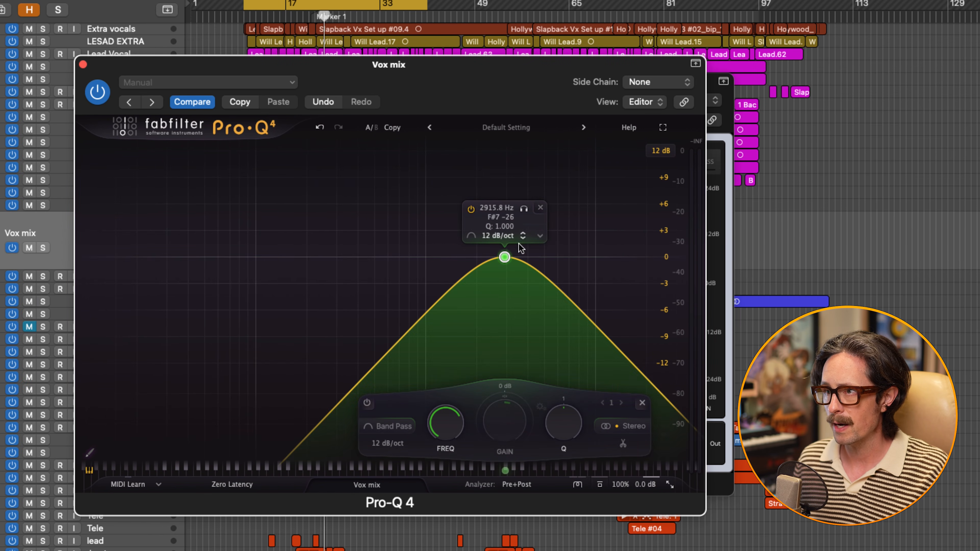
pyautogui.moveTo(505, 257)
pyautogui.mouseDown()
pyautogui.moveTo(519, 256)
pyautogui.moveTo(508, 256)
pyautogui.mouseUp()
# Solo the Vox mix, move the Pro-Q 4 band to 5736 Hz with a Q of 0.4 during playback, and change it to a bell.
pyautogui.click(43, 248)
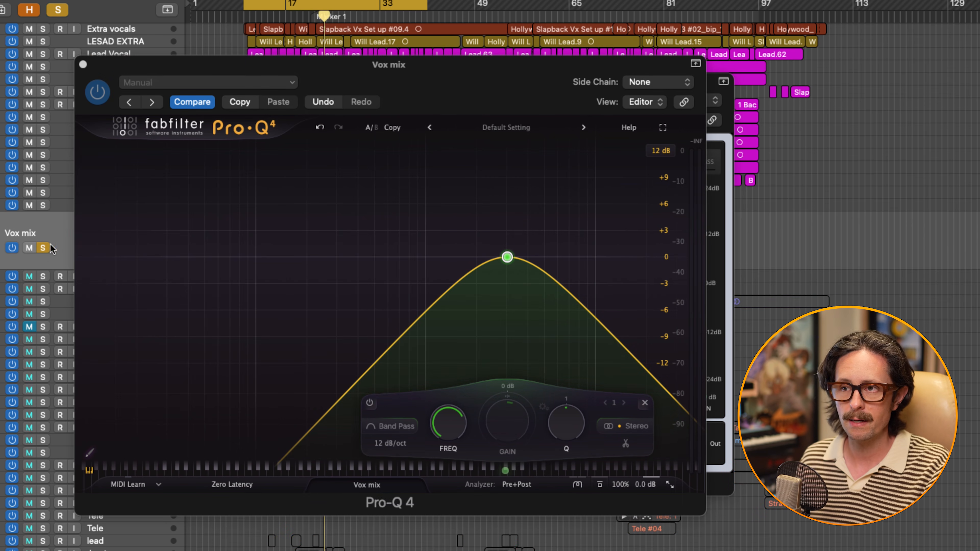
pyautogui.press('space')
pyautogui.moveTo(507, 257)
pyautogui.mouseDown()
pyautogui.moveTo(575, 249)
pyautogui.moveTo(456, 244)
pyautogui.moveTo(516, 244)
pyautogui.mouseUp()
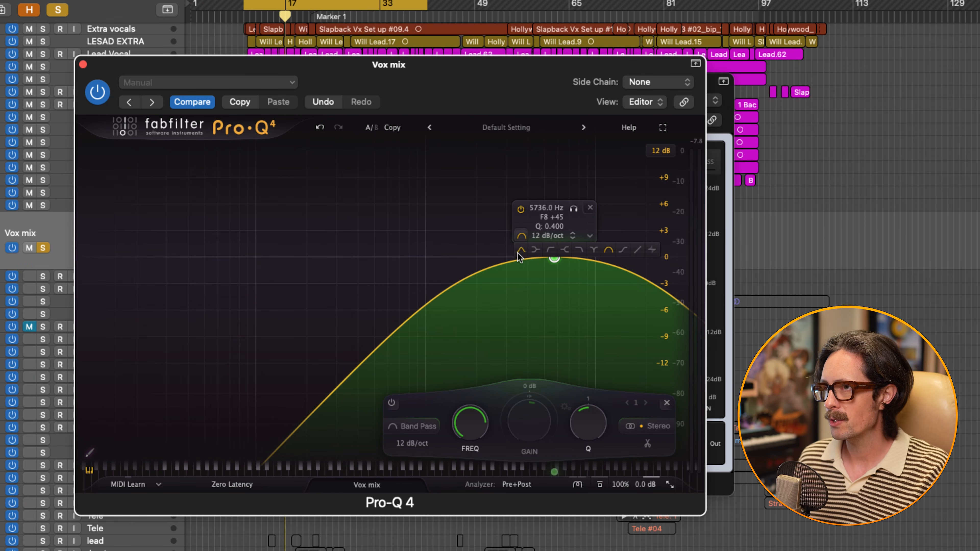
pyautogui.click(520, 251)
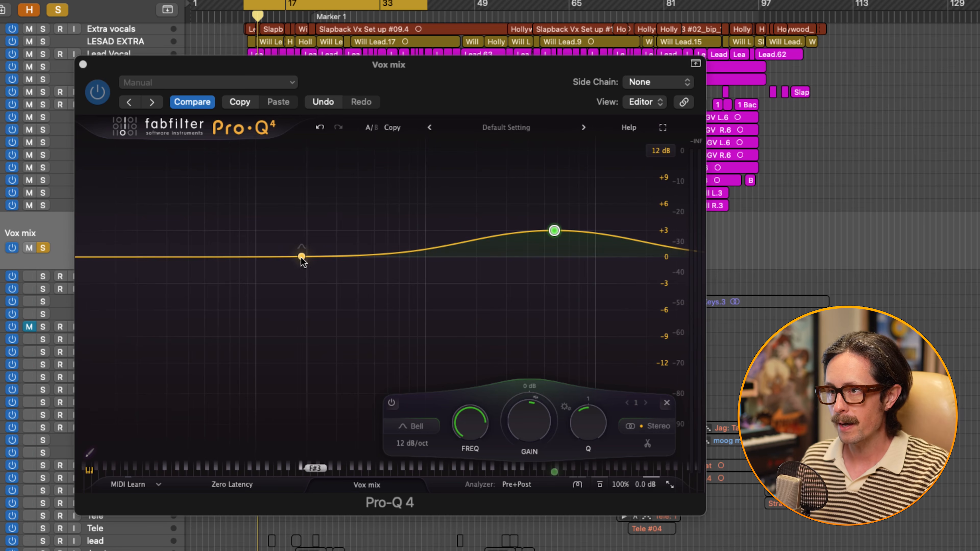
# Add a second Pro-Q 4 bell band and adjust it during playback to a cut of -2.73 dB at 250 Hz, with a Q of 1.
pyautogui.click(302, 256)
pyautogui.moveTo(301, 256); pyautogui.dragTo(321, 280)
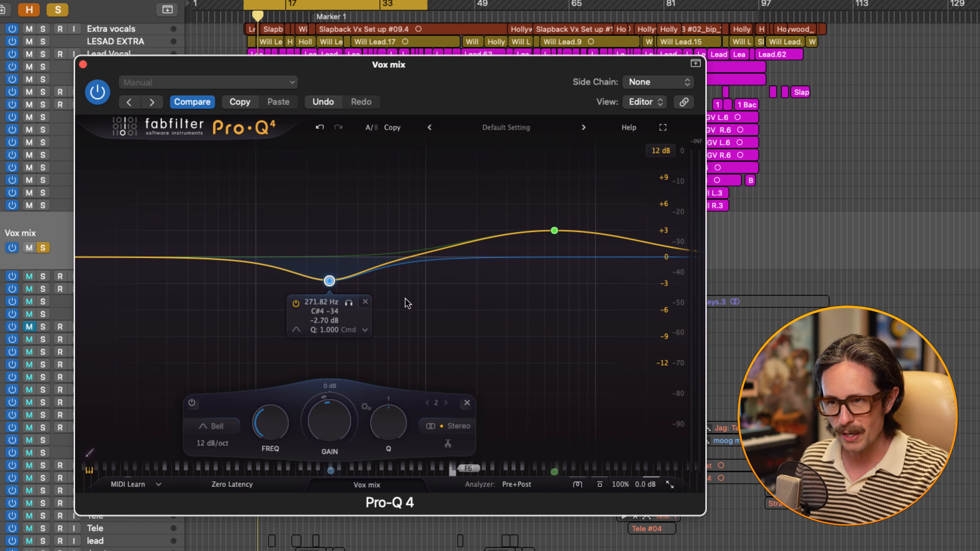
pyautogui.click(556, 550)
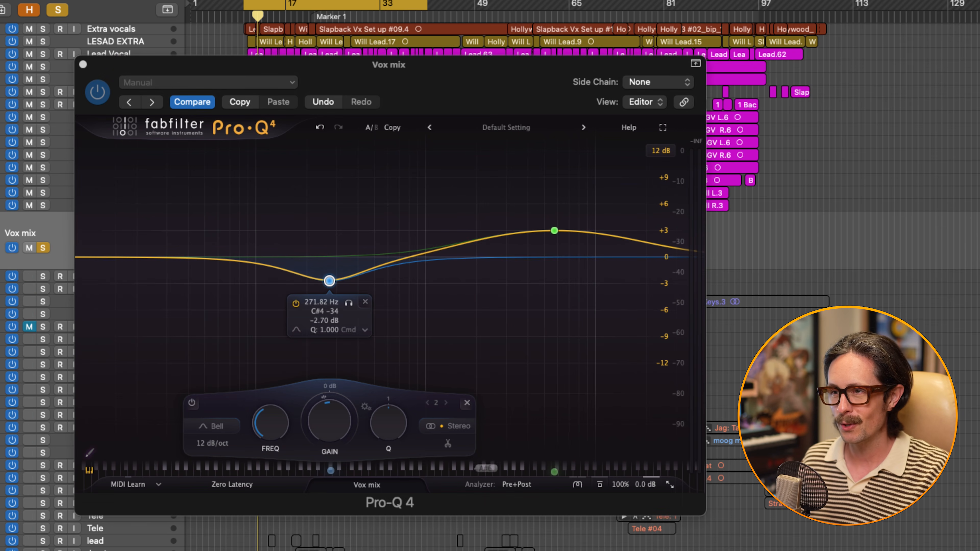
pyautogui.moveTo(345, 304); pyautogui.dragTo(323, 282)
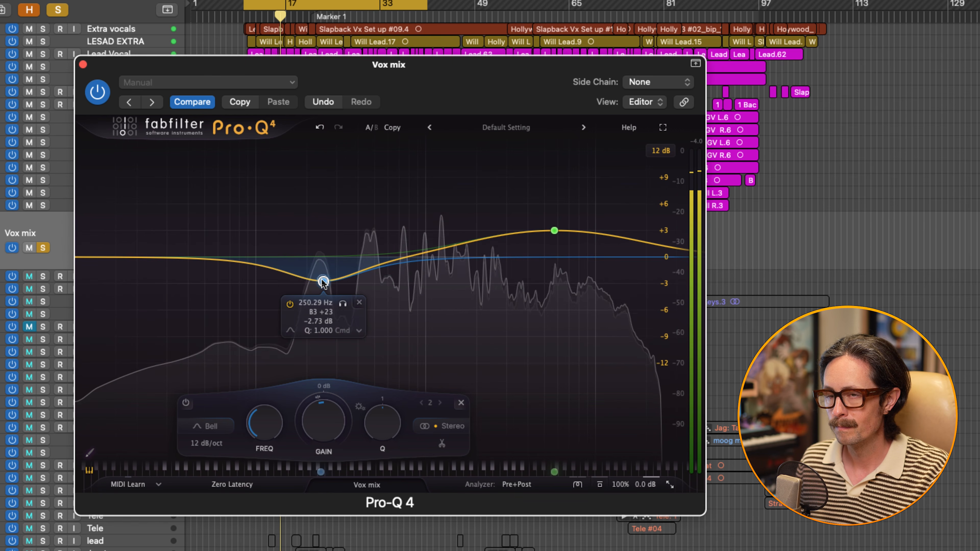
# Add a third Pro-Q 4 bell band and set it to a cut of -1.92 dB at 471 Hz, with a Q of 1.501.
pyautogui.click(372, 270)
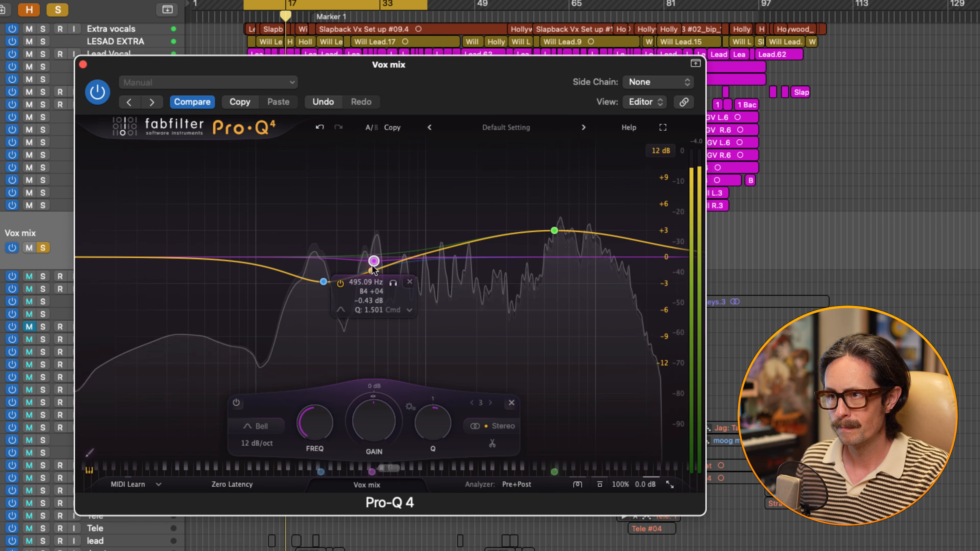
pyautogui.moveTo(393, 293)
pyautogui.mouseDown()
pyautogui.moveTo(380, 298)
pyautogui.moveTo(401, 298)
pyautogui.mouseUp()
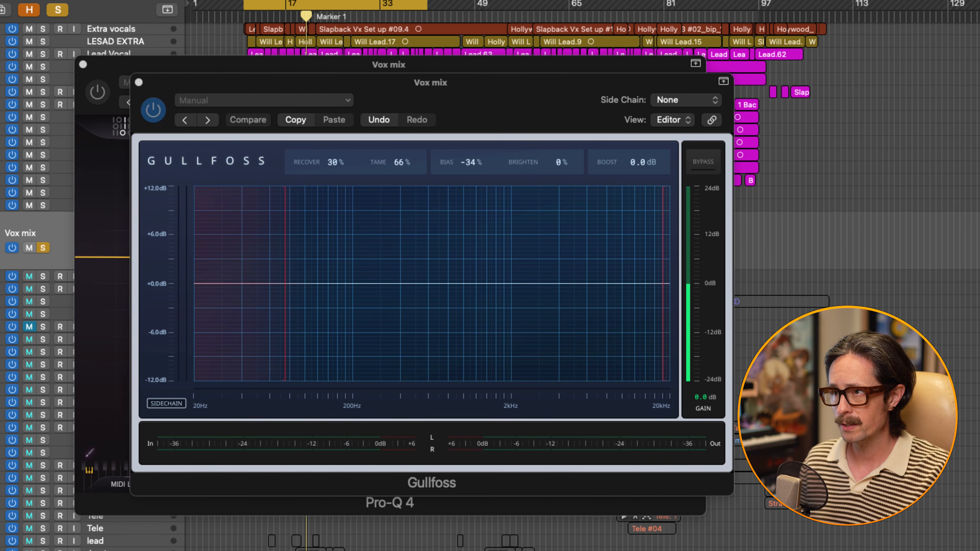
pyautogui.click(422, 287)
pyautogui.press('space')
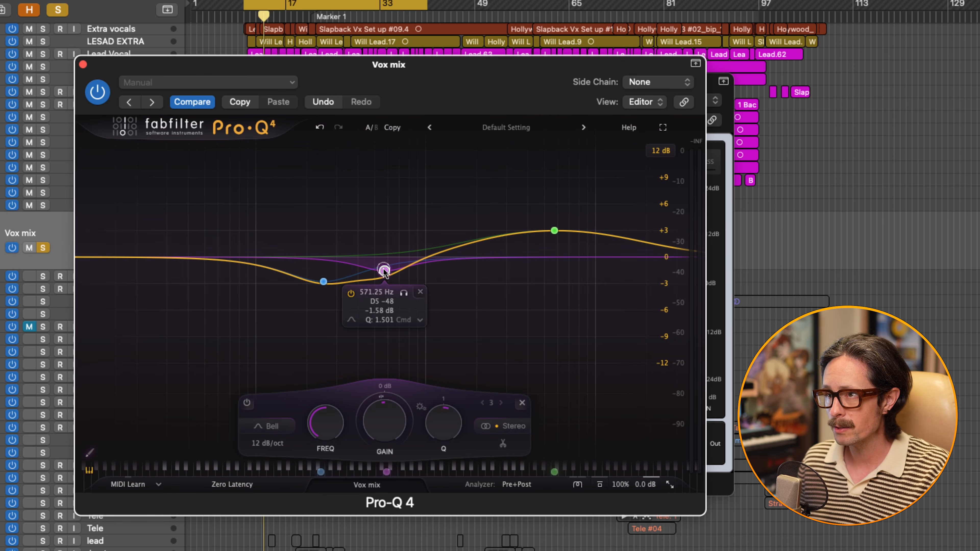
pyautogui.moveTo(384, 270); pyautogui.dragTo(371, 275)
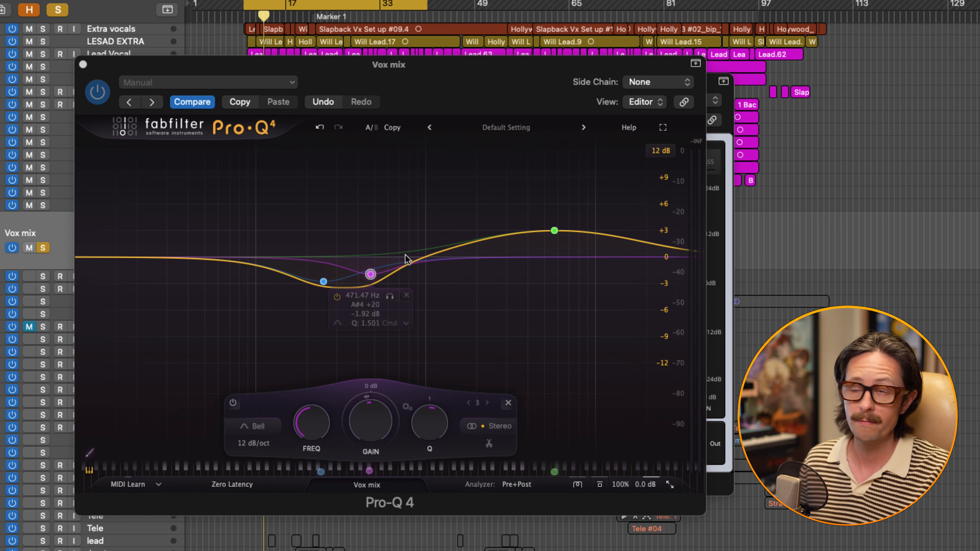
# During playback, compare Pro-Q 4 with bypass on the soloed Vox mix and, with solo off, within the full mix.
pyautogui.press('space')
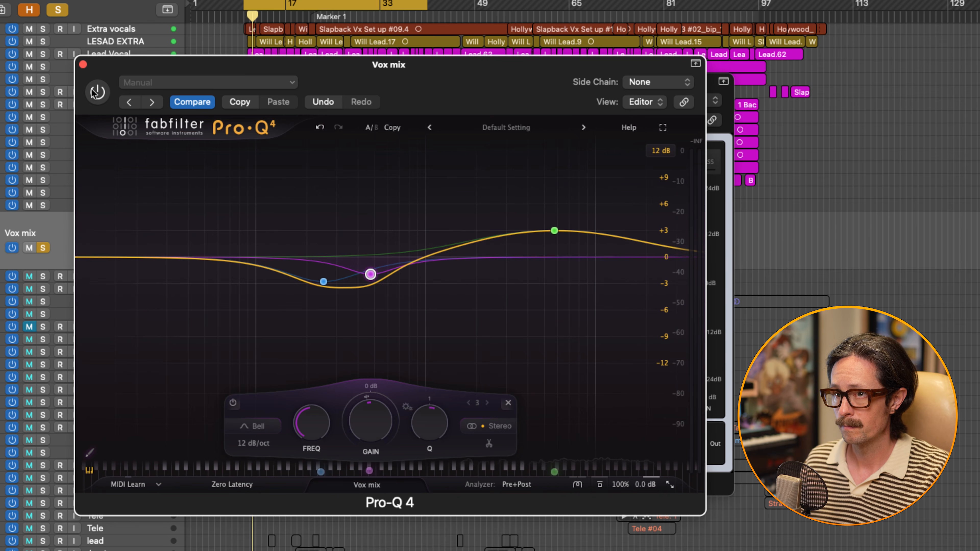
pyautogui.click(98, 93)
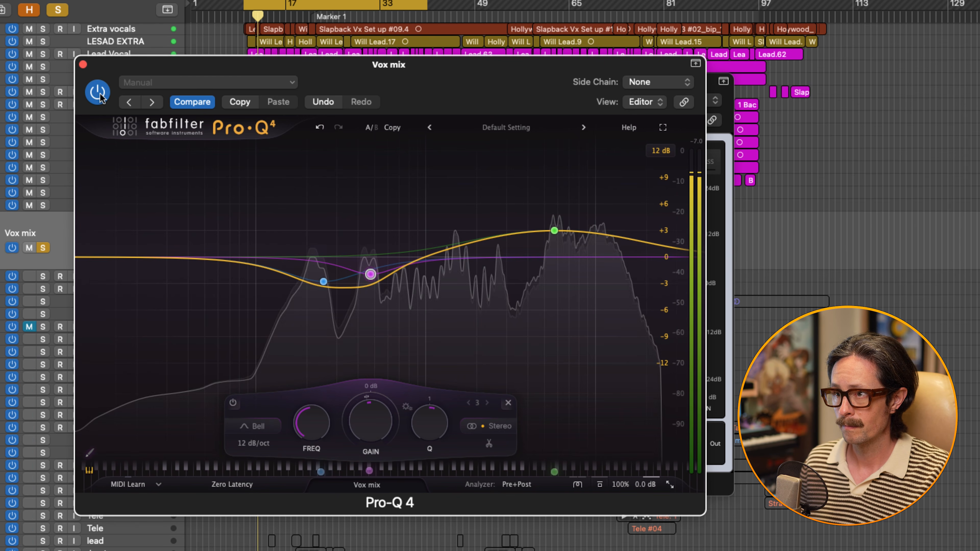
pyautogui.click(43, 248)
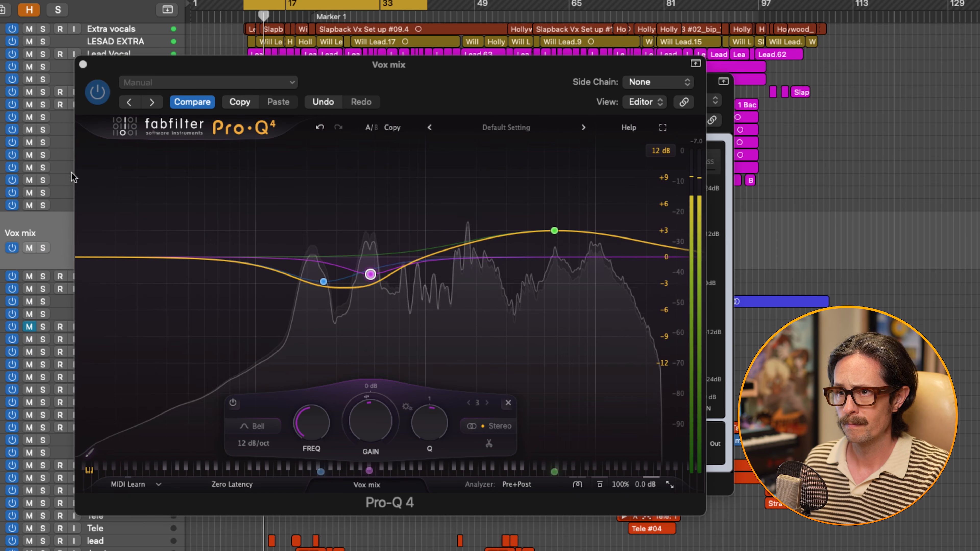
pyautogui.click(98, 93)
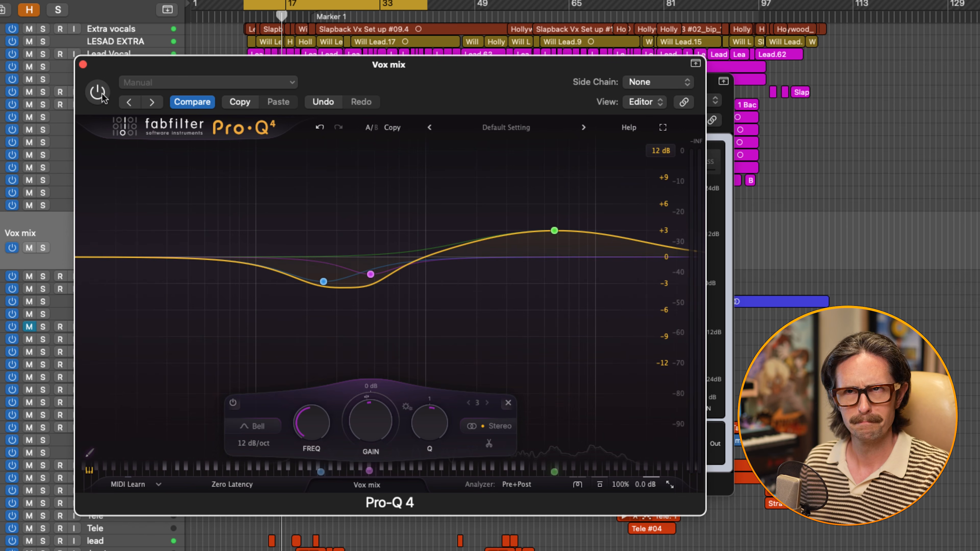
pyautogui.click(102, 95)
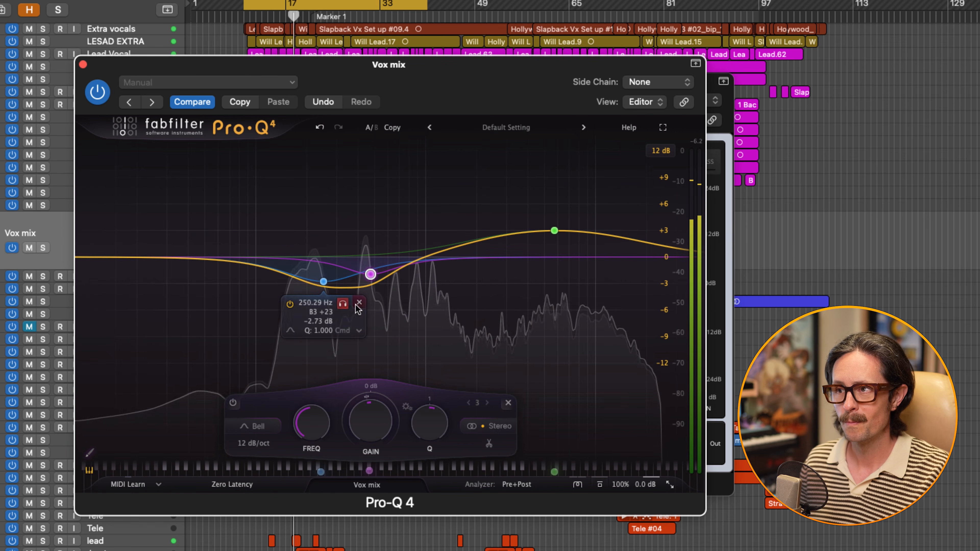
pyautogui.click(102, 95)
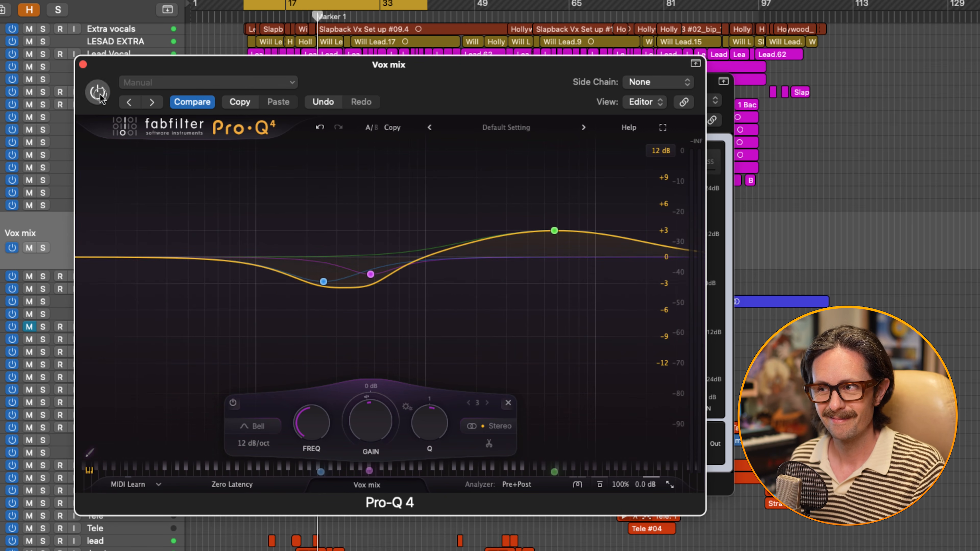
pyautogui.click(98, 92)
# Move the high boost to 5863 Hz at +3.10 dB, and place a bell cut with a Q of 2.914 near 2 kHz by auditioning the band.
pyautogui.moveTo(555, 237)
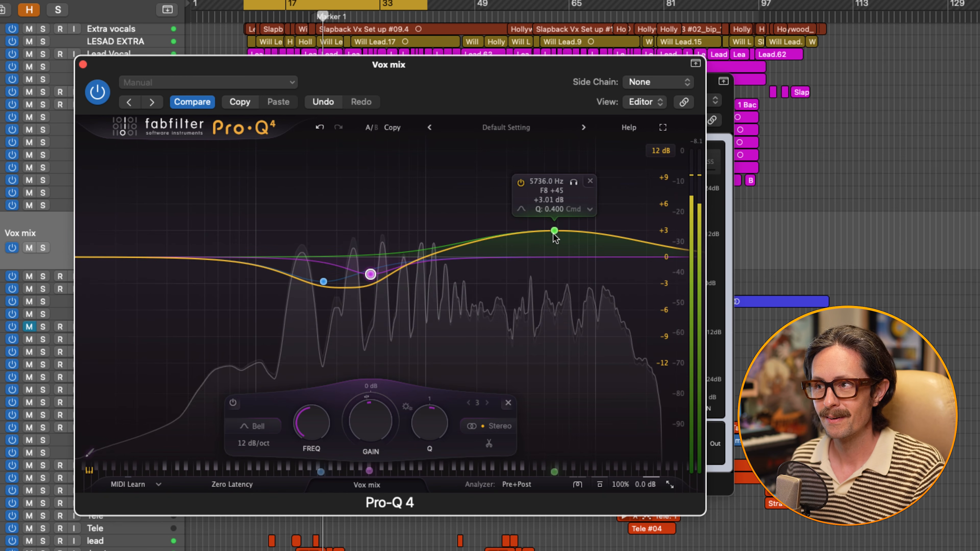
pyautogui.moveTo(554, 234); pyautogui.dragTo(559, 231)
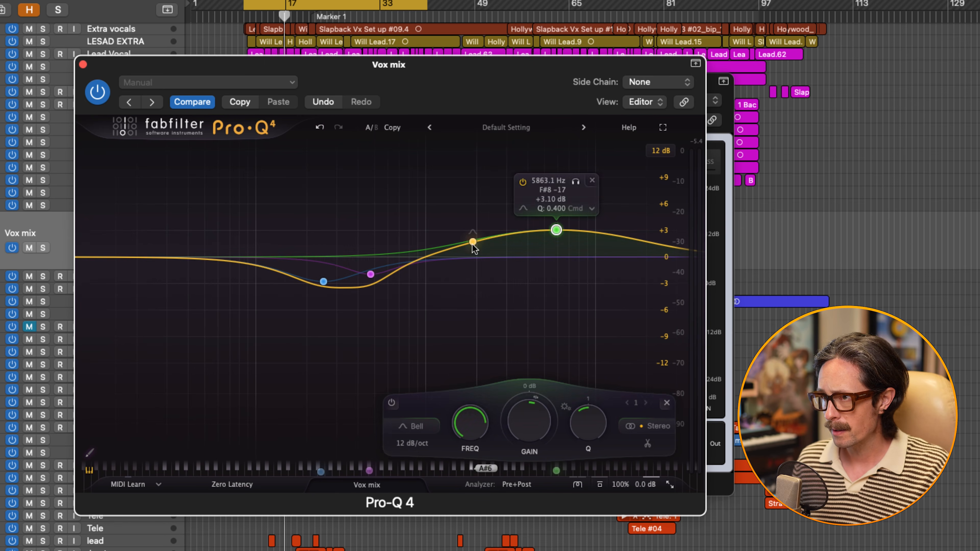
pyautogui.moveTo(473, 244); pyautogui.dragTo(482, 266)
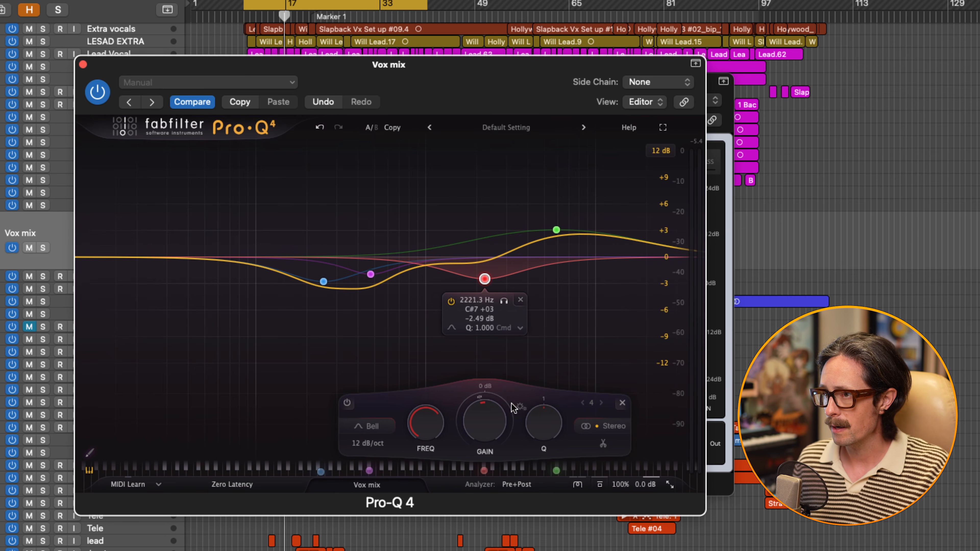
pyautogui.moveTo(531, 416); pyautogui.dragTo(545, 386)
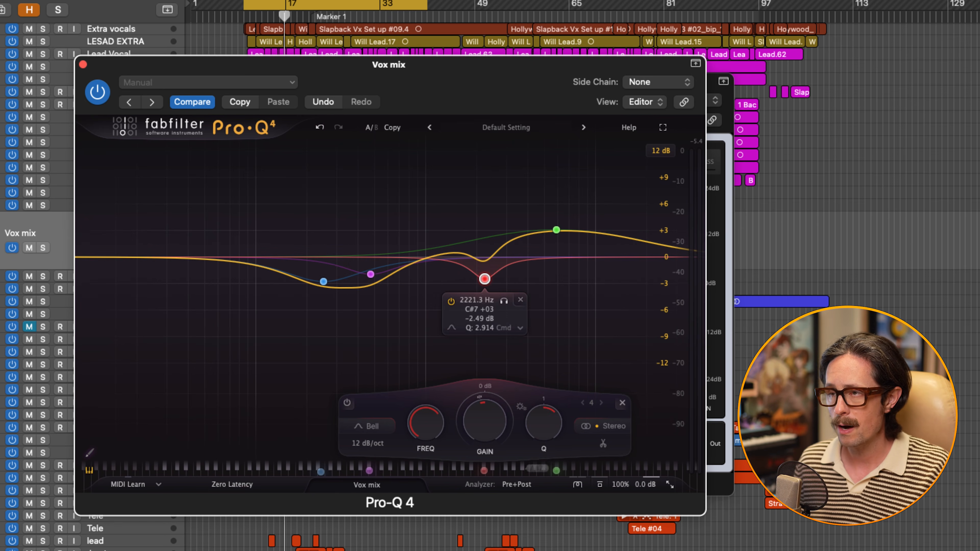
pyautogui.press('space')
pyautogui.click(504, 301)
pyautogui.moveTo(504, 305); pyautogui.dragTo(470, 287)
# Listen to the four-band EQ on the soloed Vox mix, and compare it with bypass in the full mix with solo off.
pyautogui.click(42, 248)
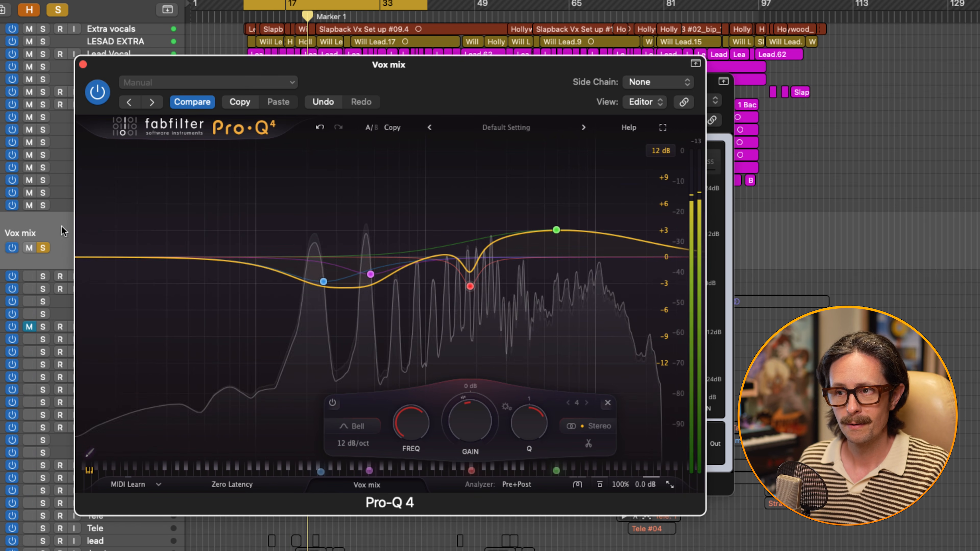
pyautogui.click(43, 249)
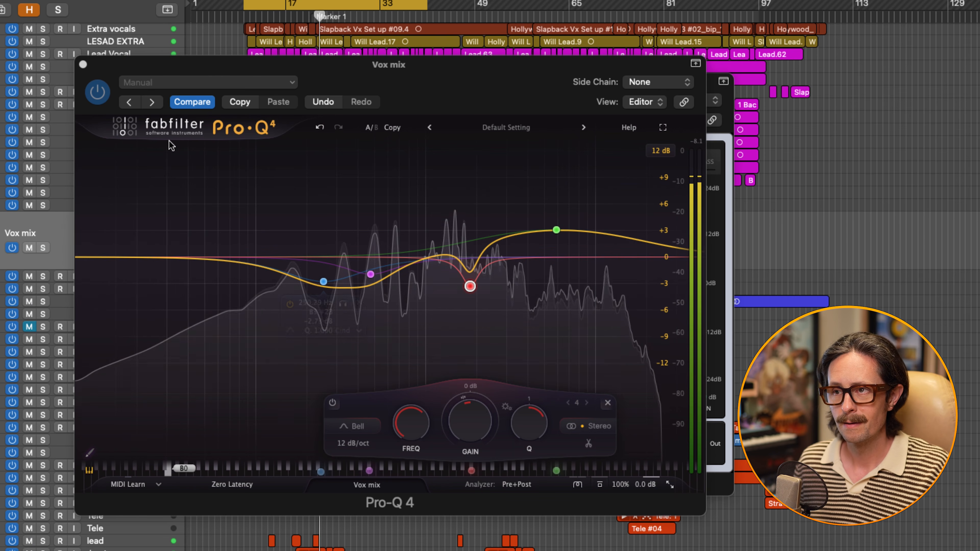
pyautogui.click(98, 93)
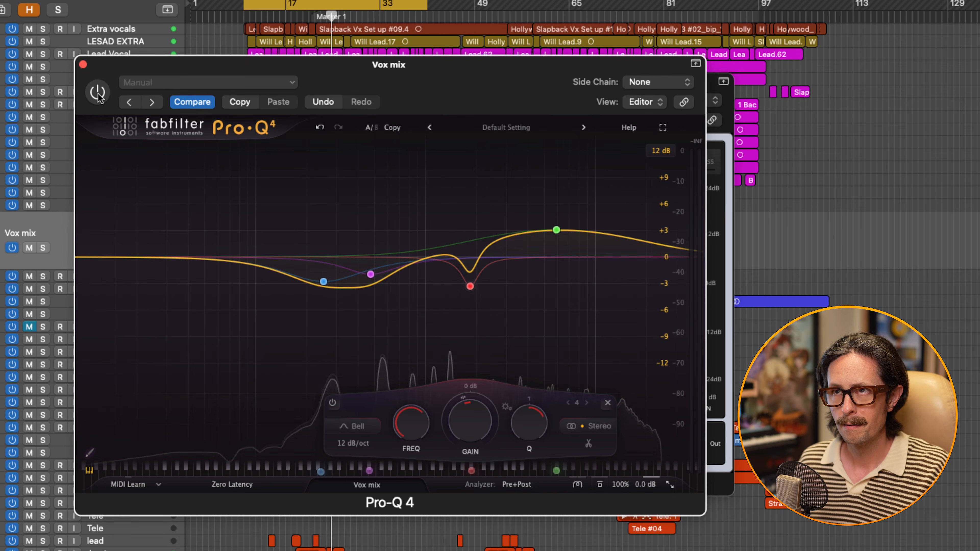
pyautogui.click(98, 92)
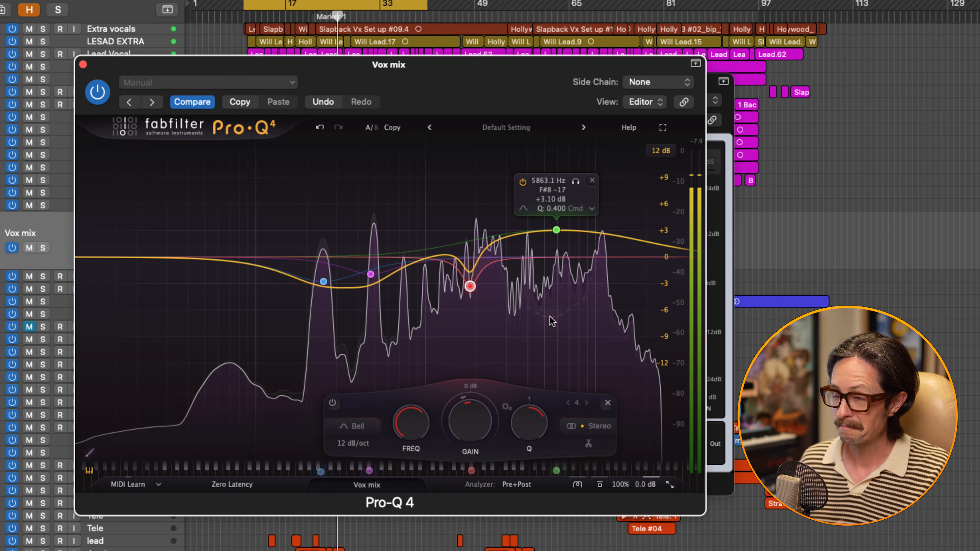
pyautogui.moveTo(553, 321)
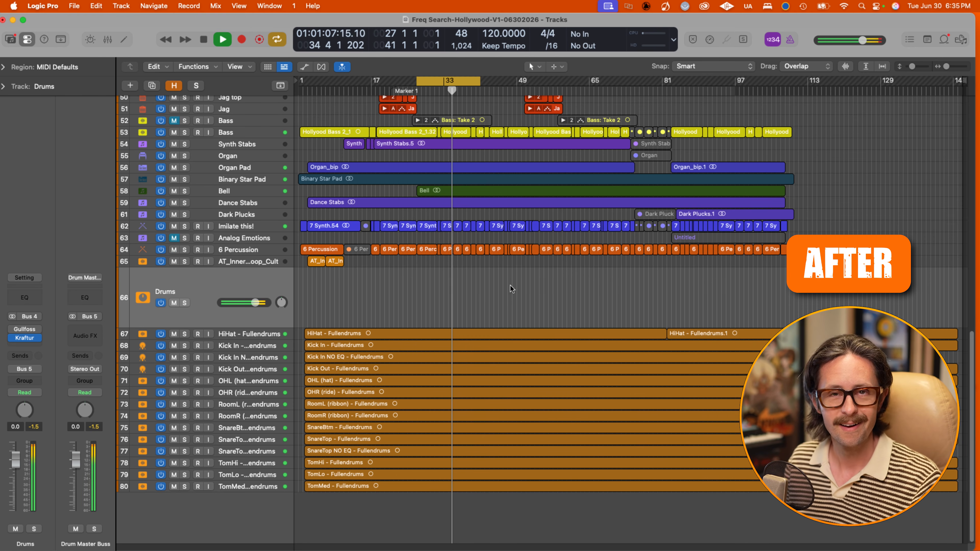
# Stop playback, open Kraftur on the Drums channel, and set its blend to 100% Multi with 0% Dry and 0% Single.
pyautogui.press('space')
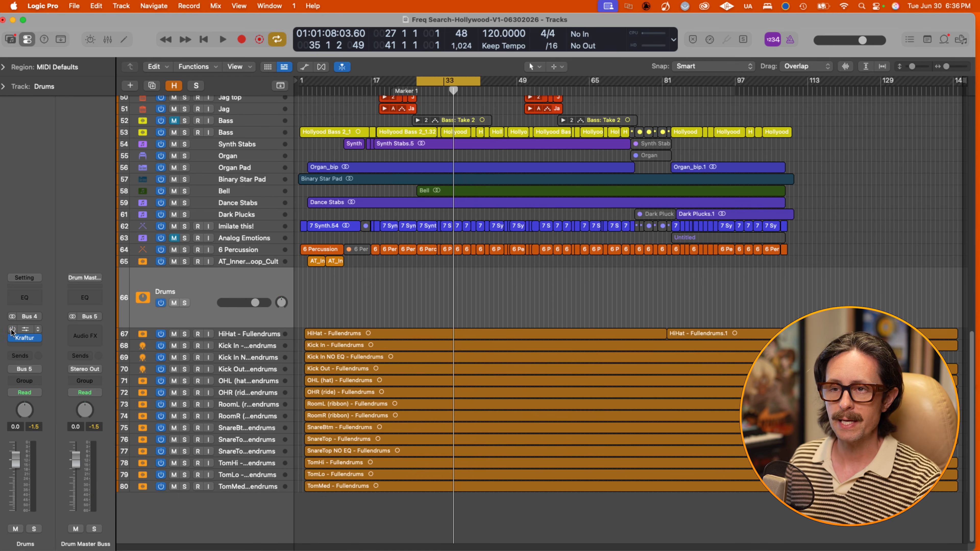
pyautogui.click(26, 331)
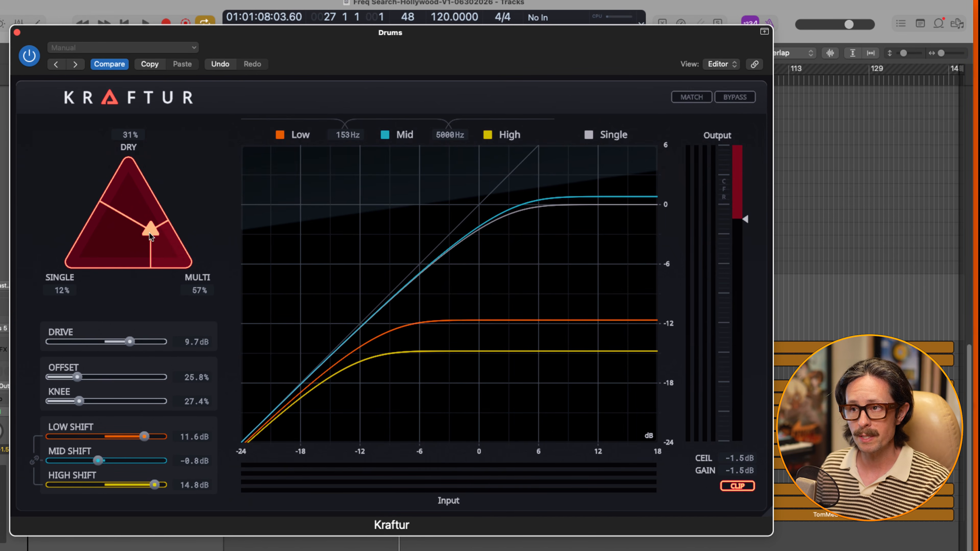
pyautogui.moveTo(149, 233); pyautogui.dragTo(184, 260)
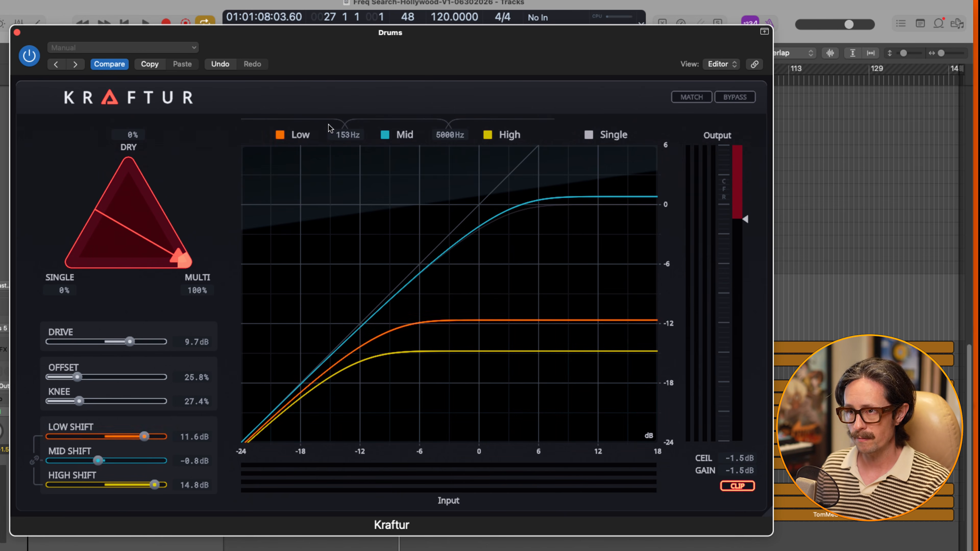
pyautogui.click(2, 549)
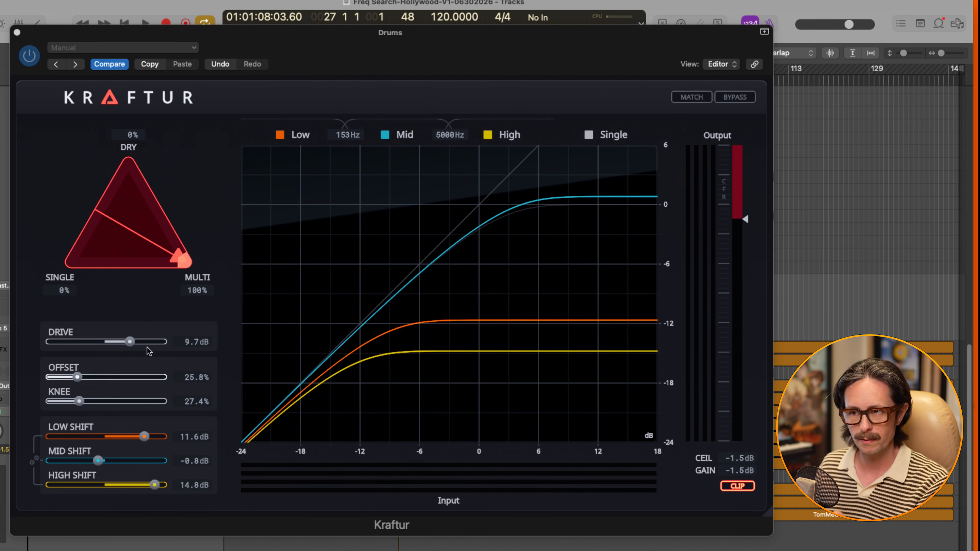
# Solo Kraftur's bands in turn during playback, setting Low Shift to 10.3 dB and High Shift to 14.4 dB.
pyautogui.click(280, 134)
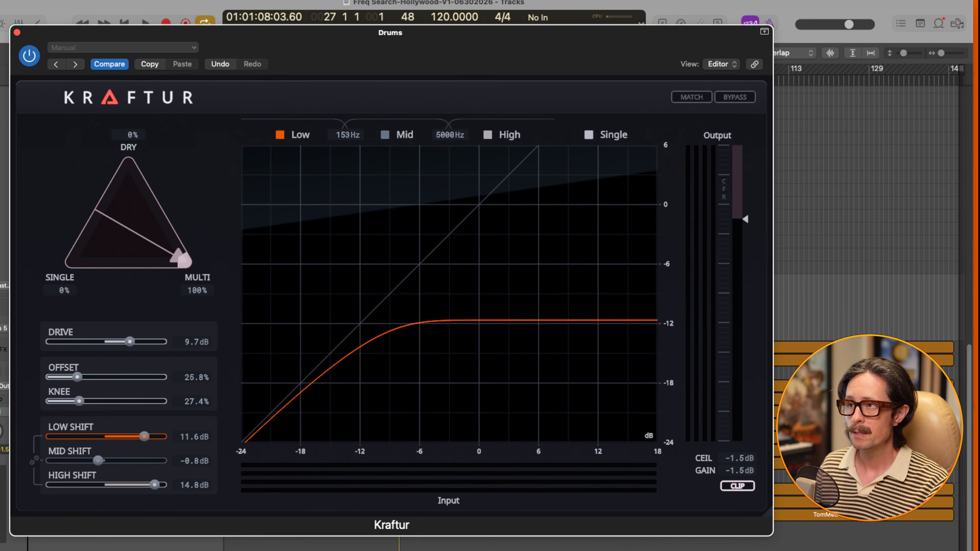
pyautogui.press('super+Tab')
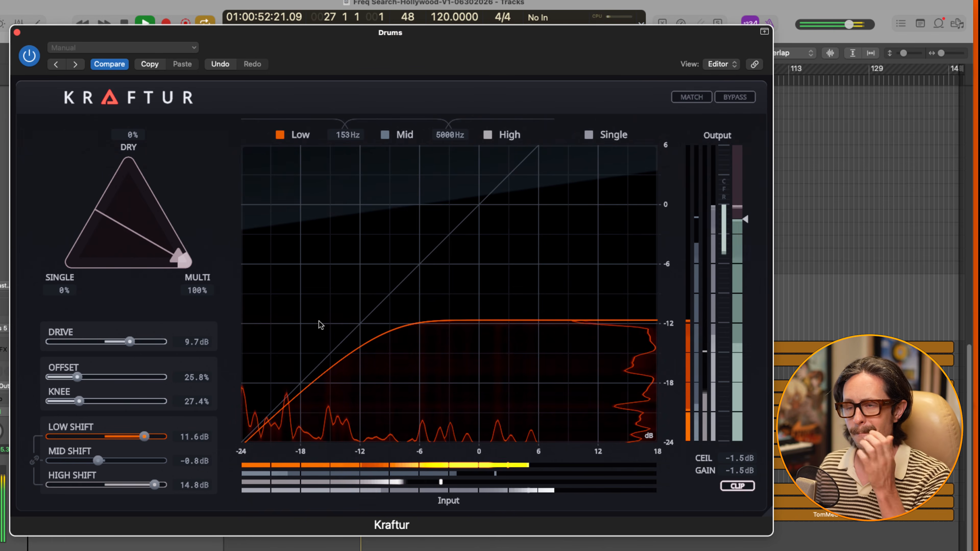
pyautogui.moveTo(146, 436)
pyautogui.mouseDown()
pyautogui.moveTo(73, 439)
pyautogui.moveTo(148, 438)
pyautogui.moveTo(139, 439)
pyautogui.mouseUp()
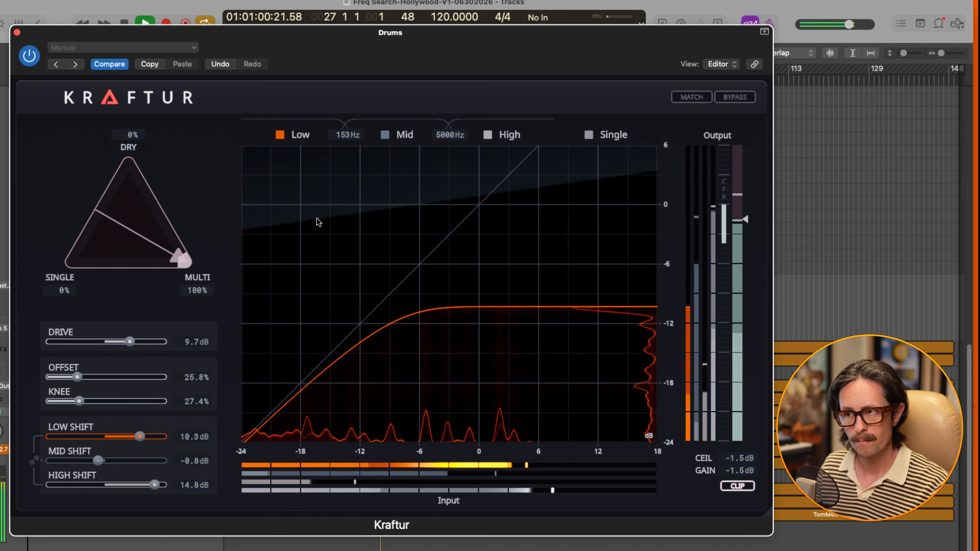
pyautogui.click(383, 136)
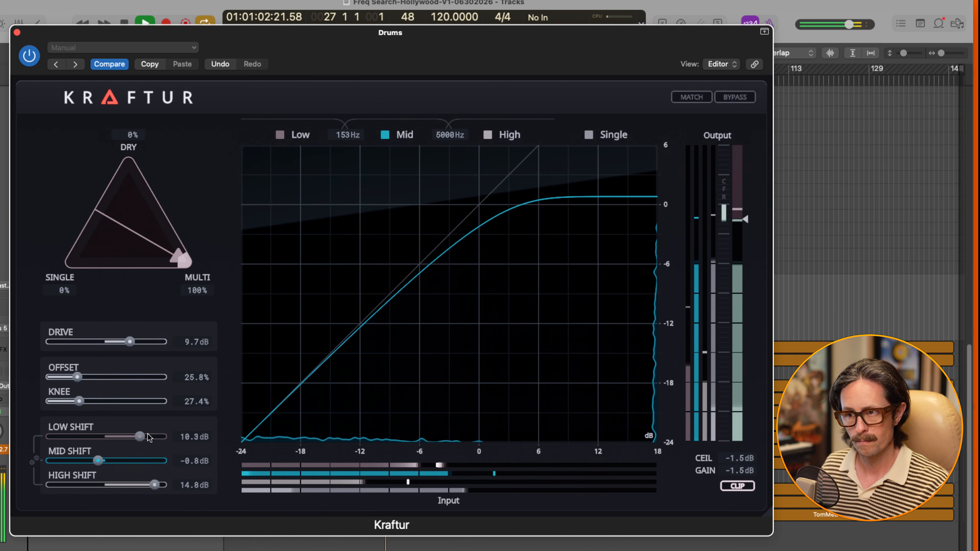
pyautogui.moveTo(98, 461)
pyautogui.mouseDown()
pyautogui.moveTo(35, 466)
pyautogui.moveTo(165, 470)
pyautogui.moveTo(98, 470)
pyautogui.mouseUp()
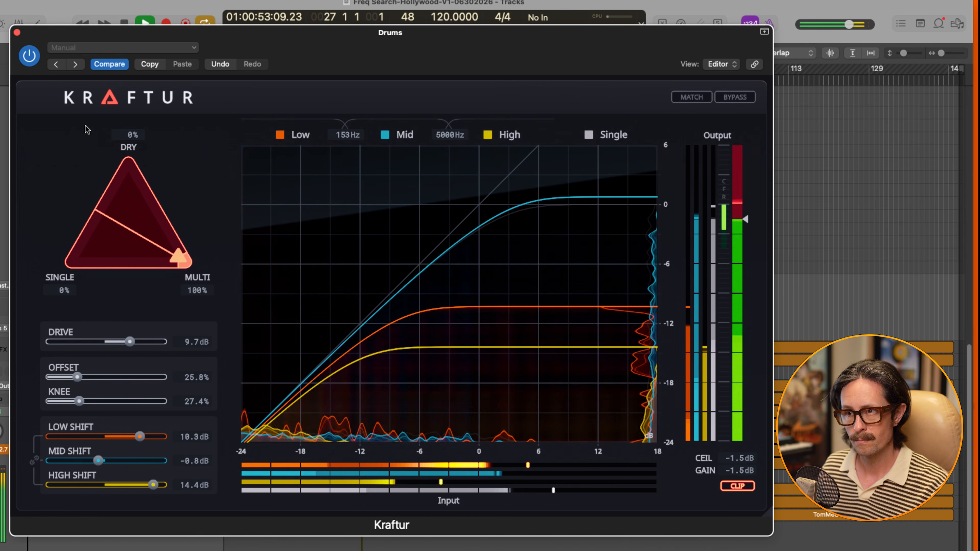
# Compare the drums with Kraftur off and on, and apply the loudness match while bypassed, setting the output ceiling and gain to -8.8 dB.
pyautogui.click(29, 57)
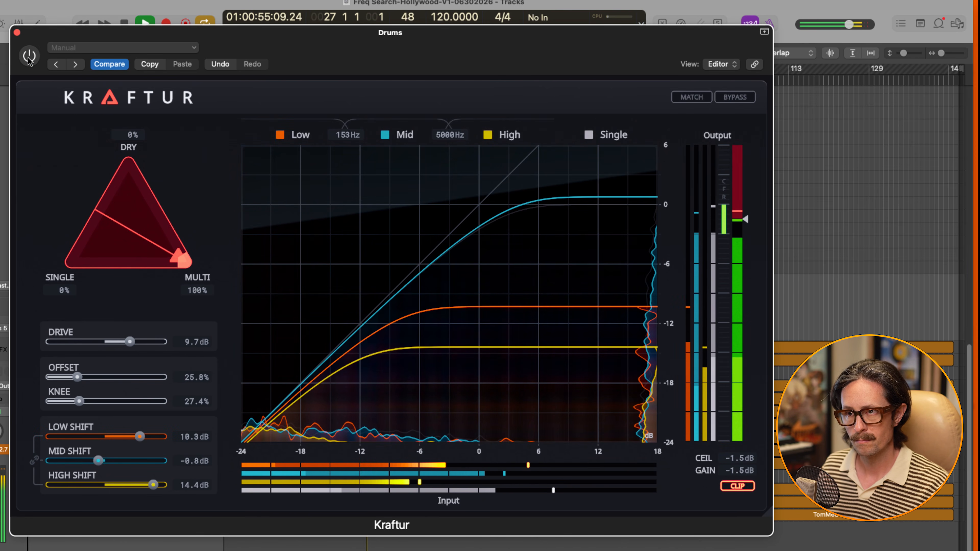
pyautogui.click(29, 59)
pyautogui.click(692, 97)
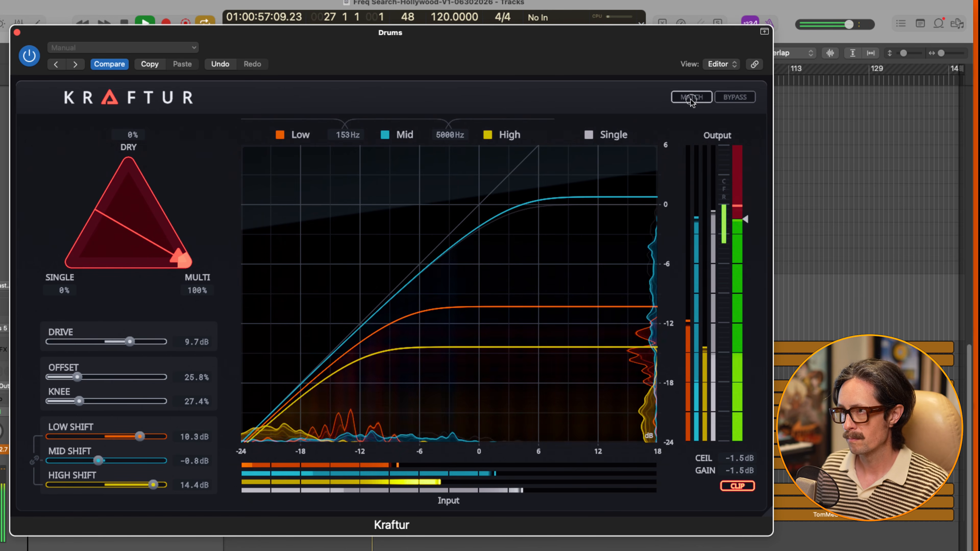
pyautogui.click(733, 99)
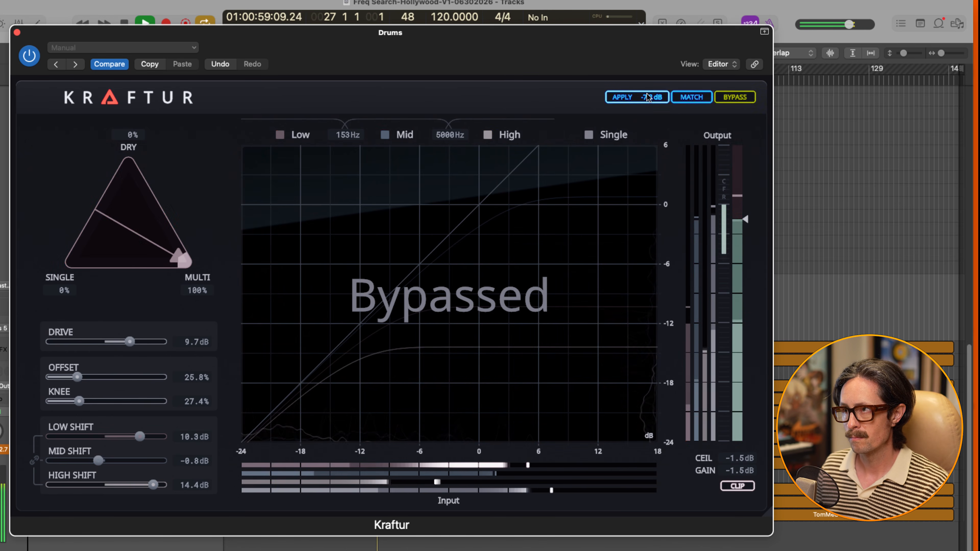
pyautogui.click(649, 101)
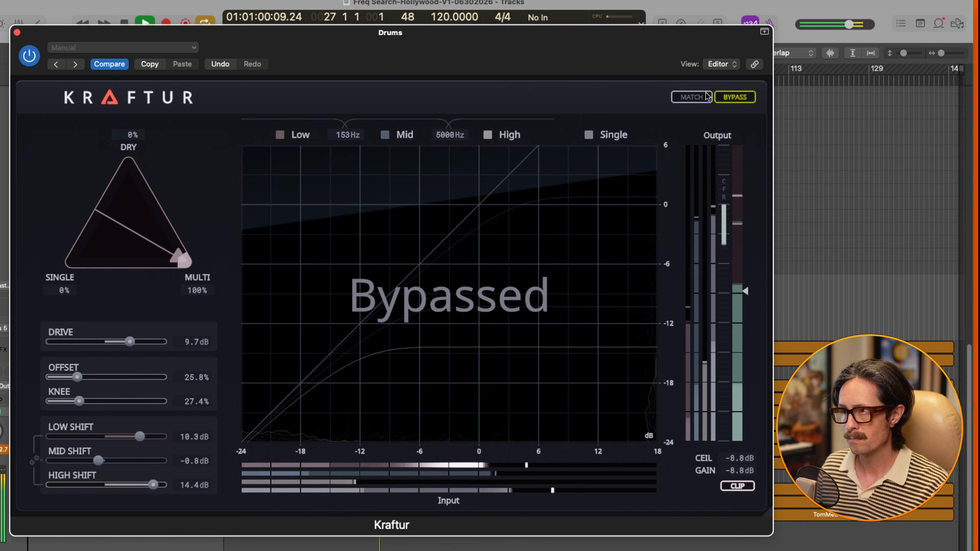
# Take Kraftur out of bypass on the drums and set Low Shift to 10.4 dB and High Shift to 15.6 dB.
pyautogui.click(734, 98)
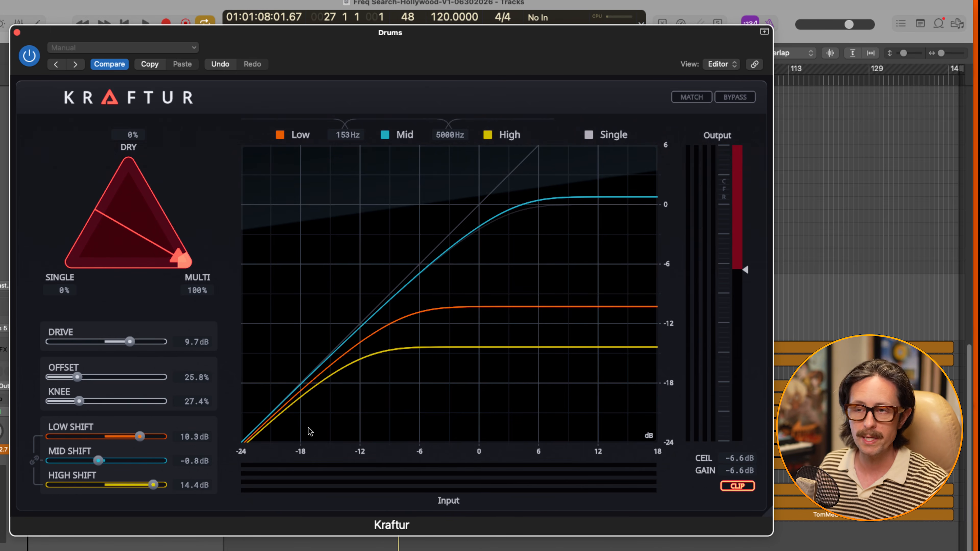
pyautogui.moveTo(140, 438); pyautogui.dragTo(351, 438)
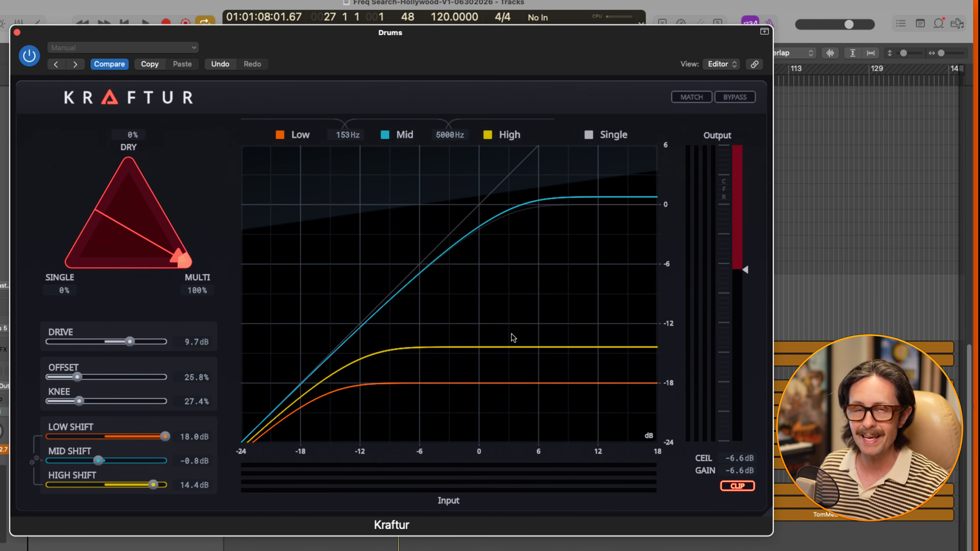
pyautogui.moveTo(165, 437); pyautogui.dragTo(139, 442)
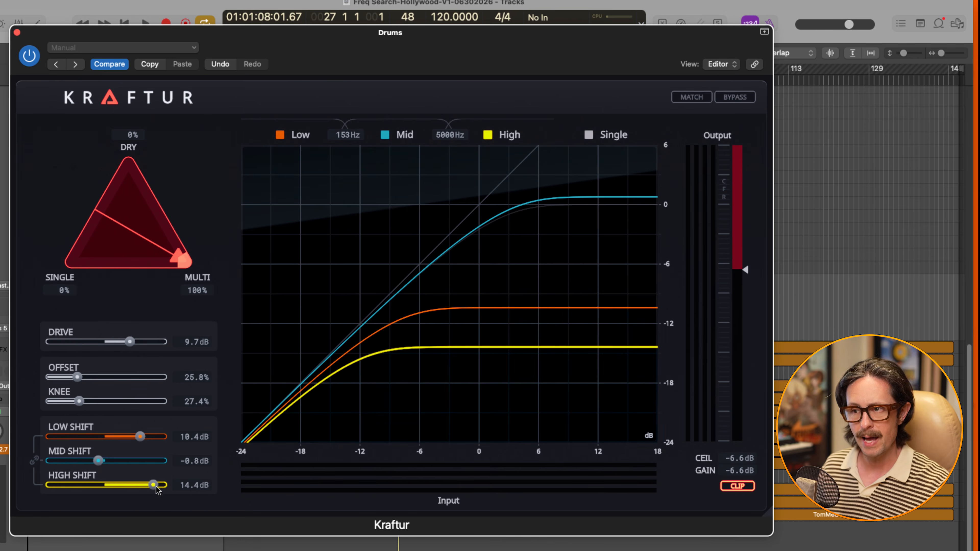
pyautogui.moveTo(157, 489); pyautogui.dragTo(160, 488)
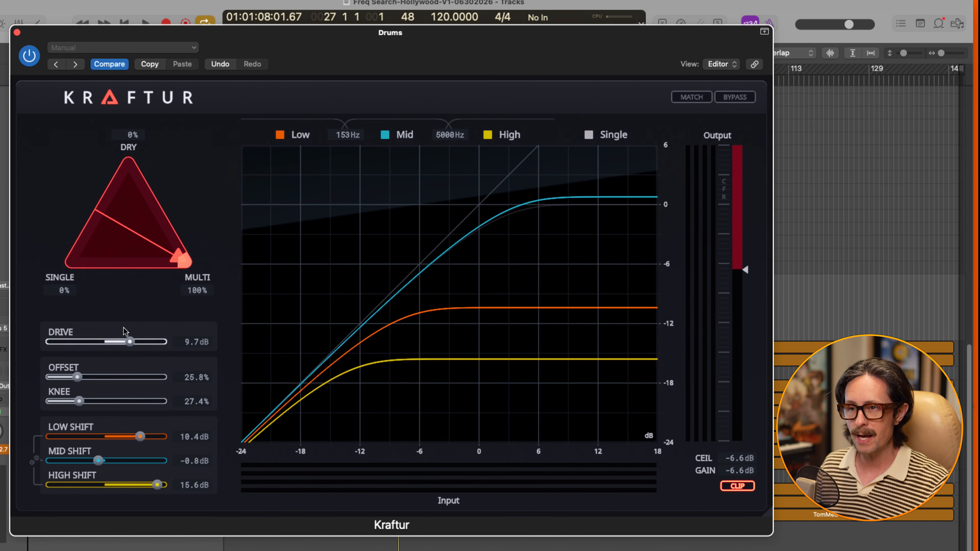
# Set Kraftur's Offset to 27.1% and Knee to 54.0%, and apply the loudness match for an output ceiling and gain of -8.1 dB.
pyautogui.moveTo(77, 377); pyautogui.dragTo(133, 392)
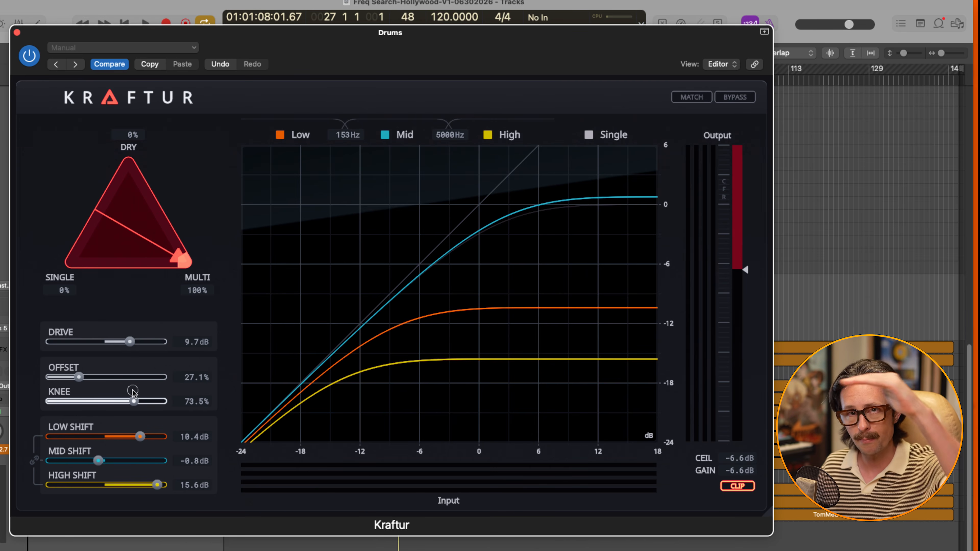
pyautogui.moveTo(133, 392); pyautogui.dragTo(110, 405)
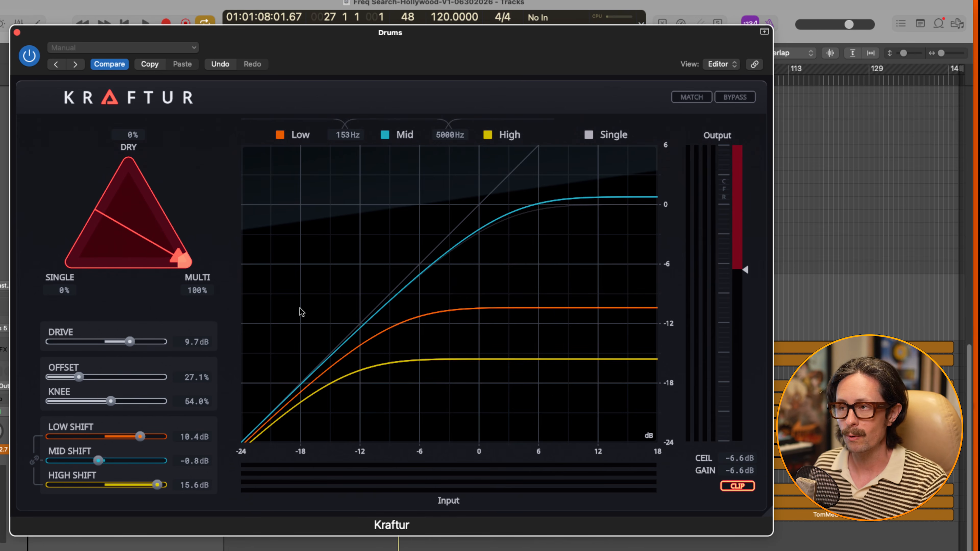
pyautogui.click(695, 98)
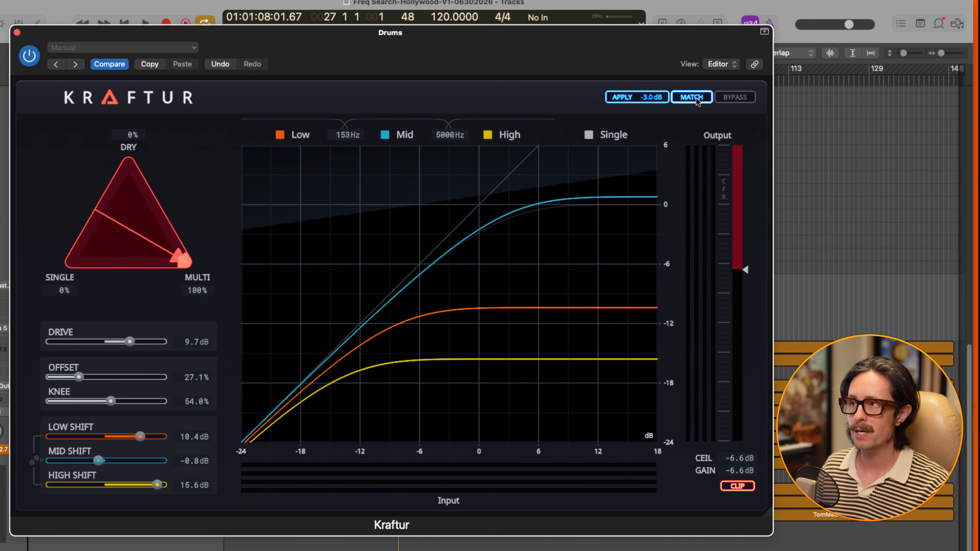
pyautogui.click(649, 99)
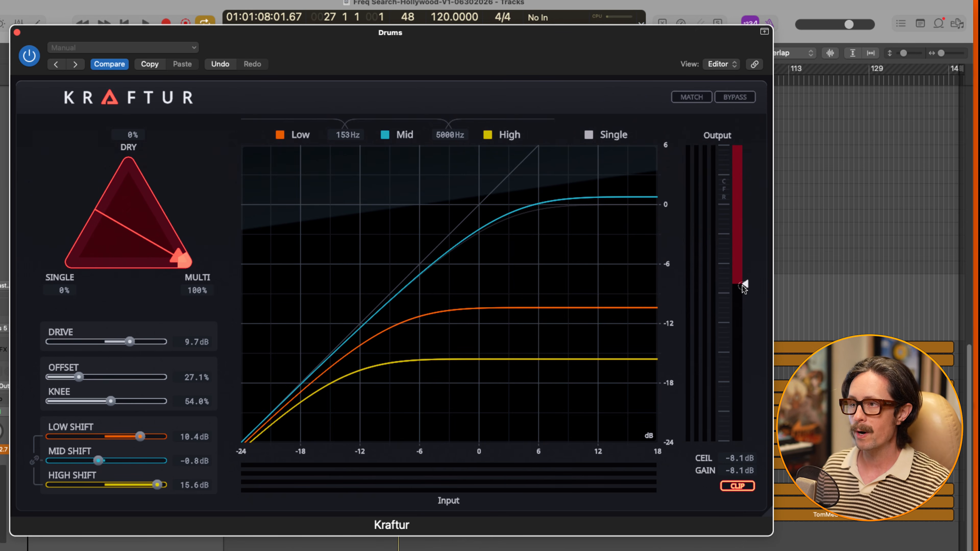
# During drum playback, set Kraftur's blend to 45% Dry and 55% Multi, and raise its output ceiling and gain to -2.4 dB.
pyautogui.moveTo(172, 250); pyautogui.dragTo(153, 212)
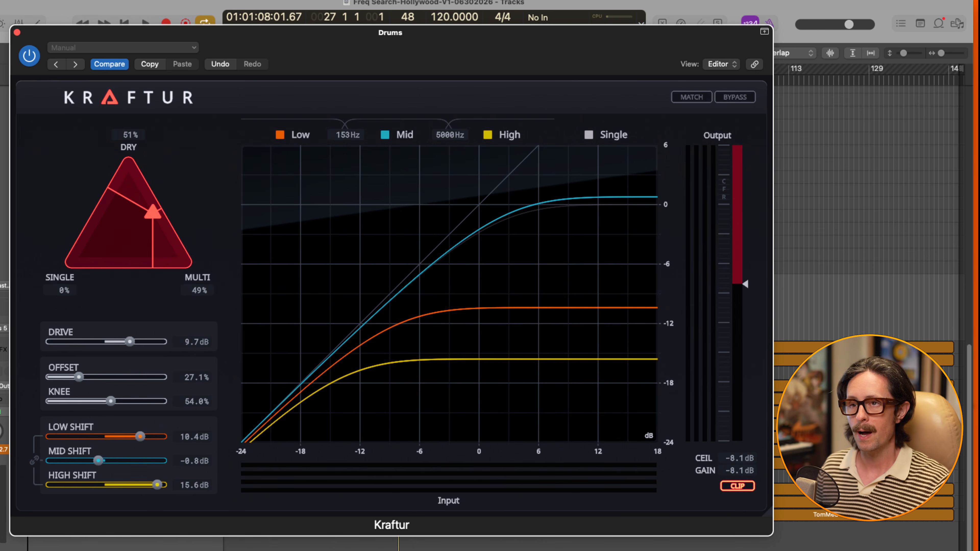
pyautogui.press('super+Tab')
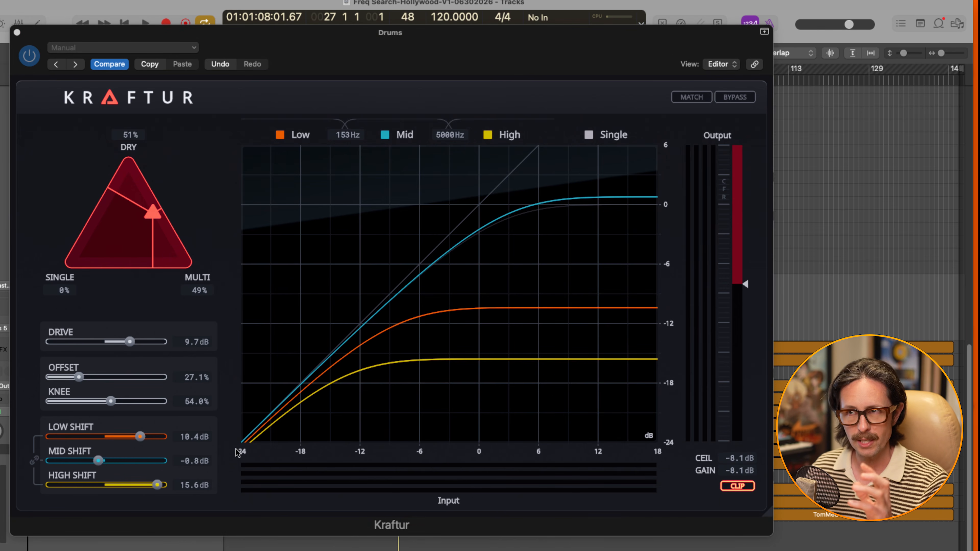
pyautogui.press('space')
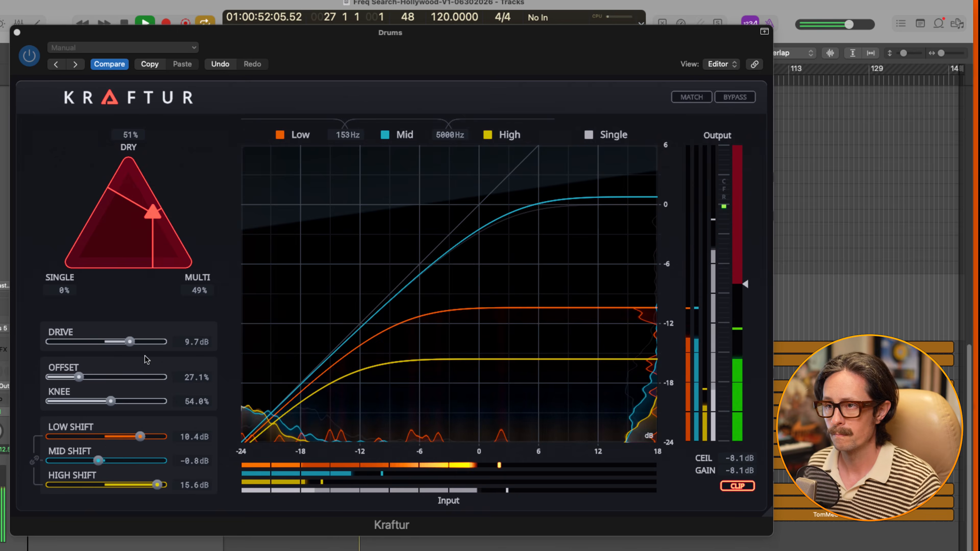
pyautogui.moveTo(153, 214)
pyautogui.mouseDown()
pyautogui.moveTo(184, 258)
pyautogui.moveTo(170, 211)
pyautogui.mouseUp()
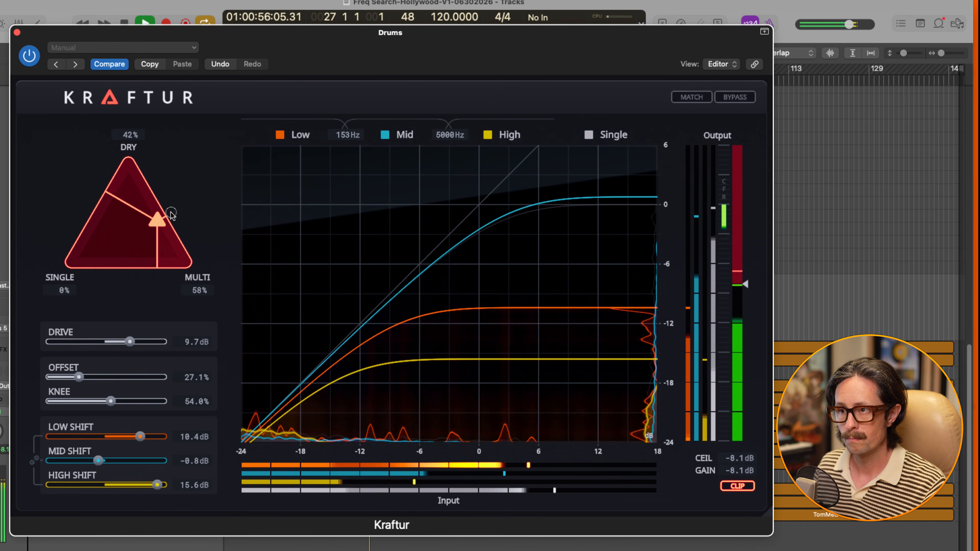
pyautogui.moveTo(751, 295); pyautogui.dragTo(747, 229)
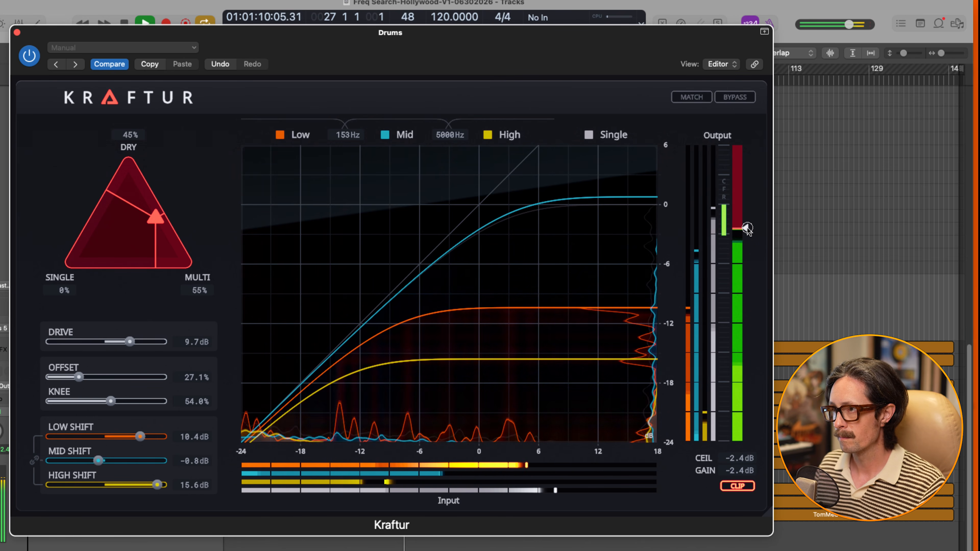
# Compare the drums with Kraftur bypassed and active, and fine-tune its Dry/Multi blend and output level.
pyautogui.click(749, 98)
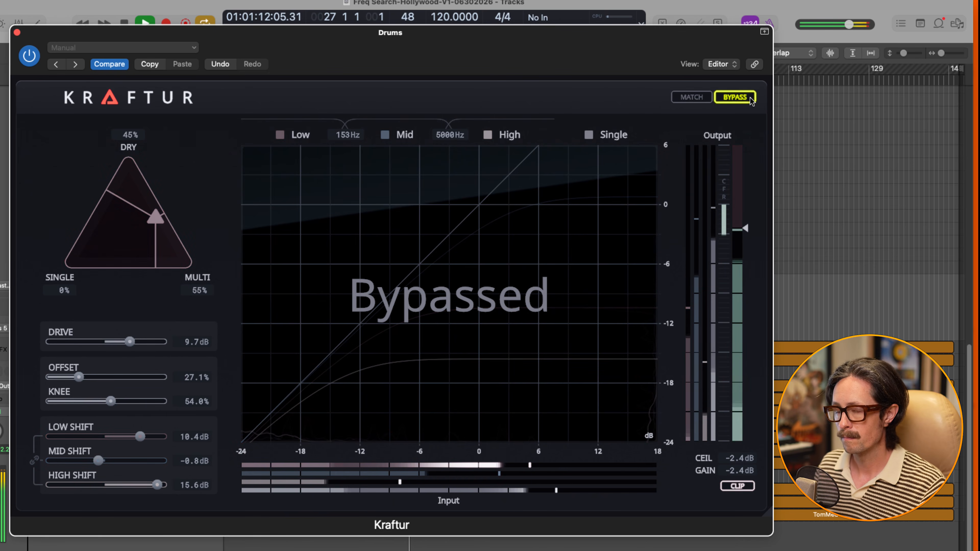
pyautogui.click(751, 98)
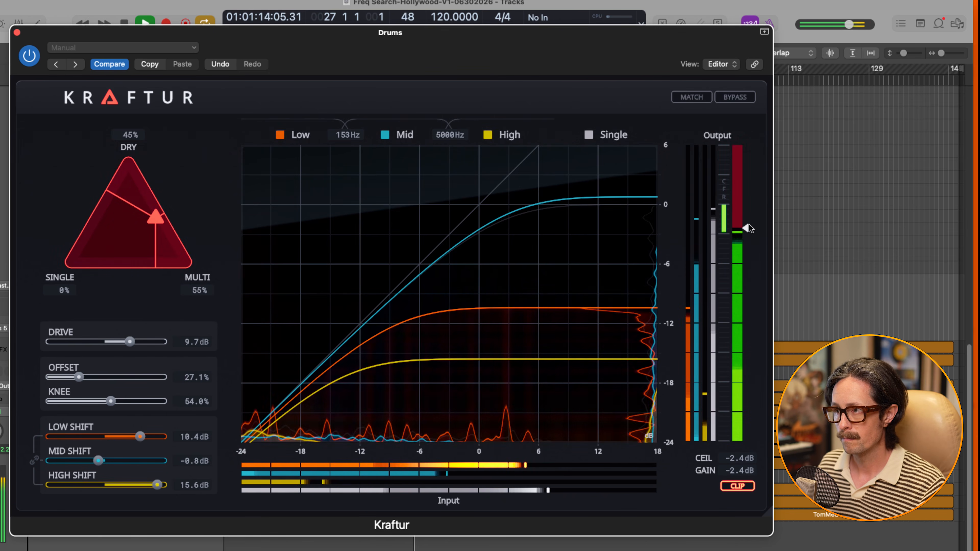
pyautogui.moveTo(164, 219); pyautogui.dragTo(167, 225)
pyautogui.moveTo(746, 226); pyautogui.dragTo(746, 222)
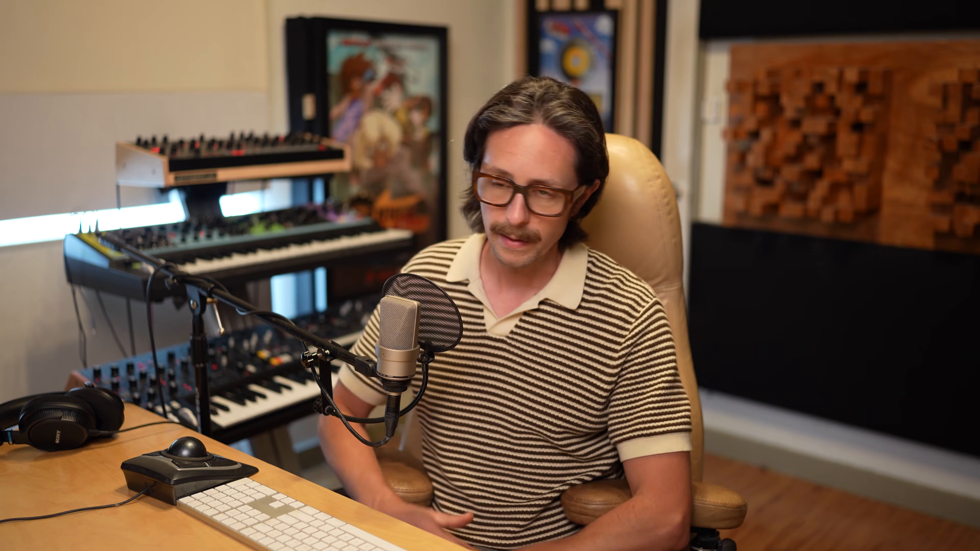
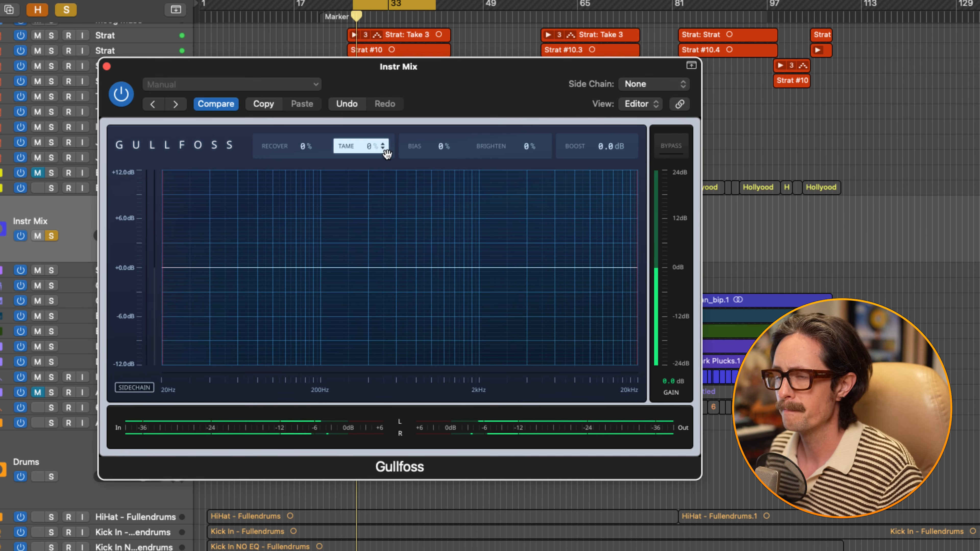
# Set Gullfoss on the Instr Mix to 20% Recover and 23% Tame, and raise its lower frequency limit to about 80 Hz.
pyautogui.scroll(5, 374, 147)
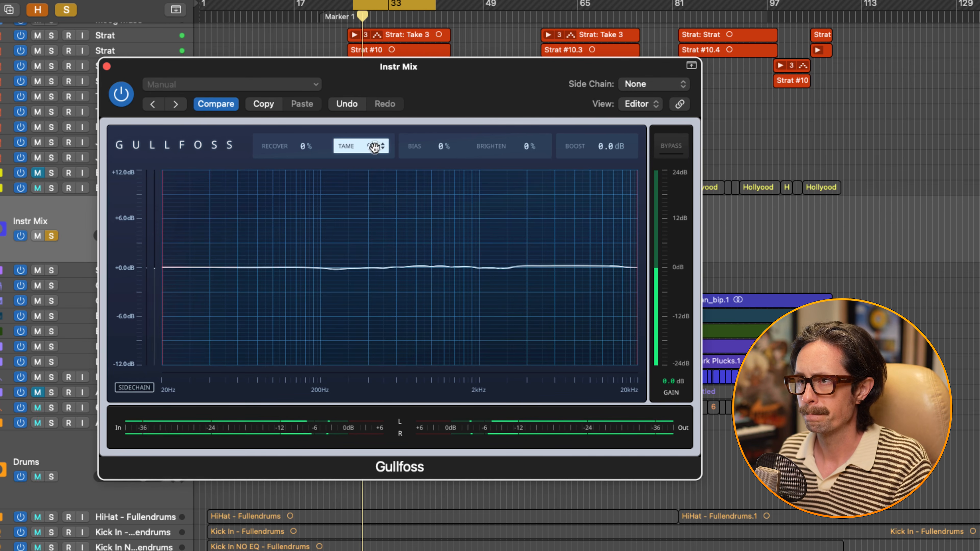
pyautogui.scroll(5, 284, 147)
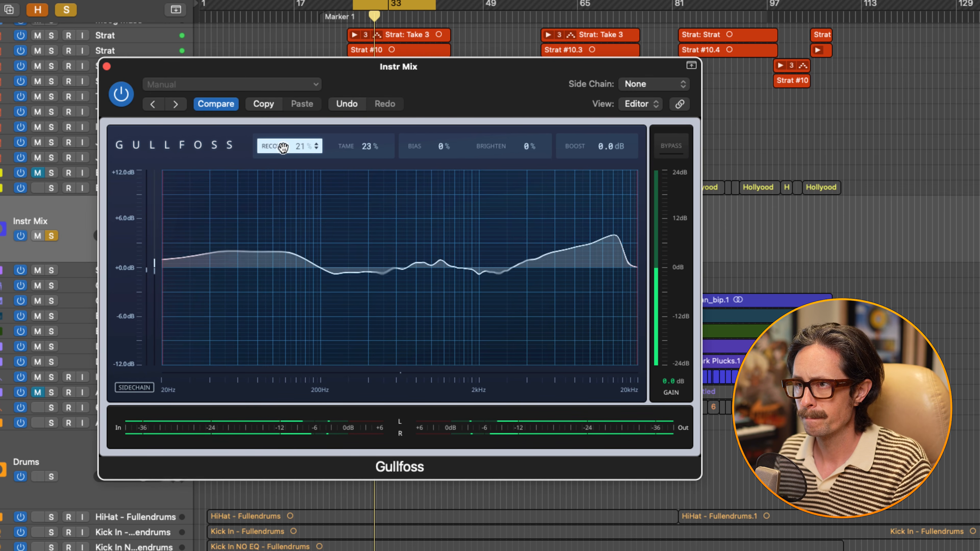
pyautogui.scroll(-1, 284, 146)
pyautogui.moveTo(163, 233); pyautogui.dragTo(237, 228)
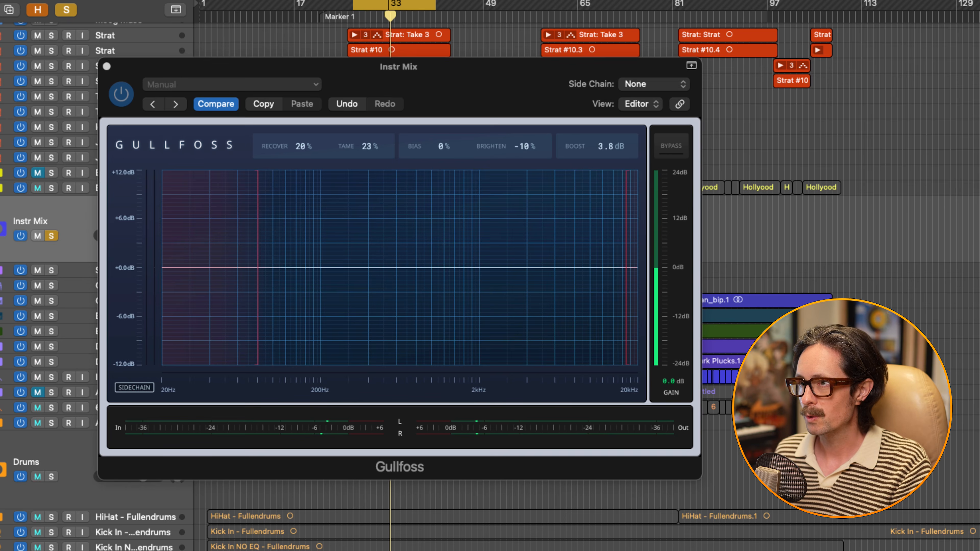
# Play the song, turn off the Instr Mix solo, and compare the full mix with Gullfoss switched off and on.
pyautogui.press('space')
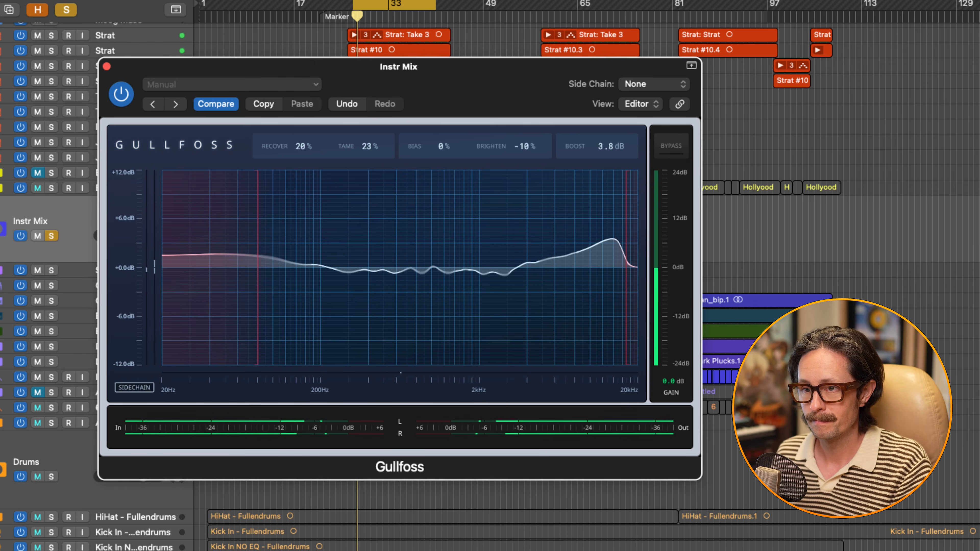
pyautogui.press('s')
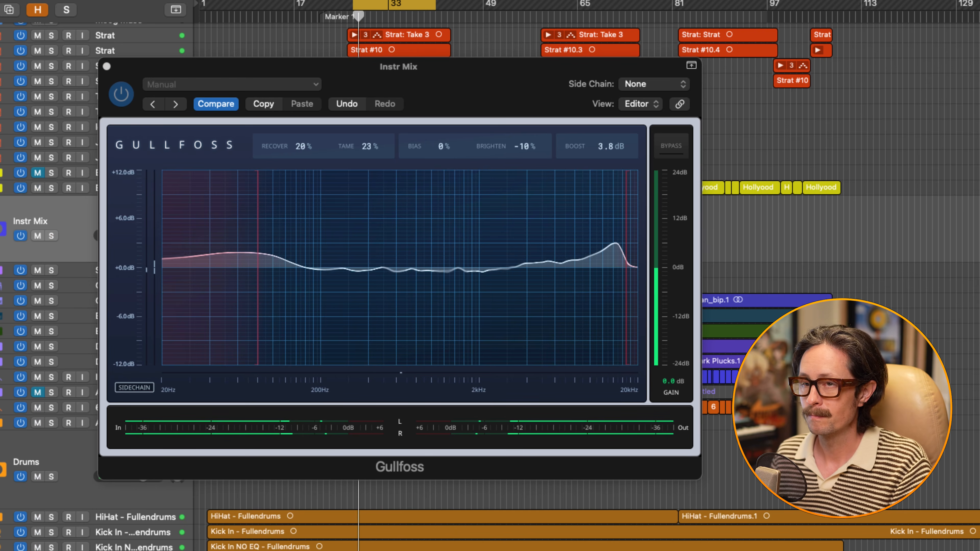
pyautogui.click(123, 95)
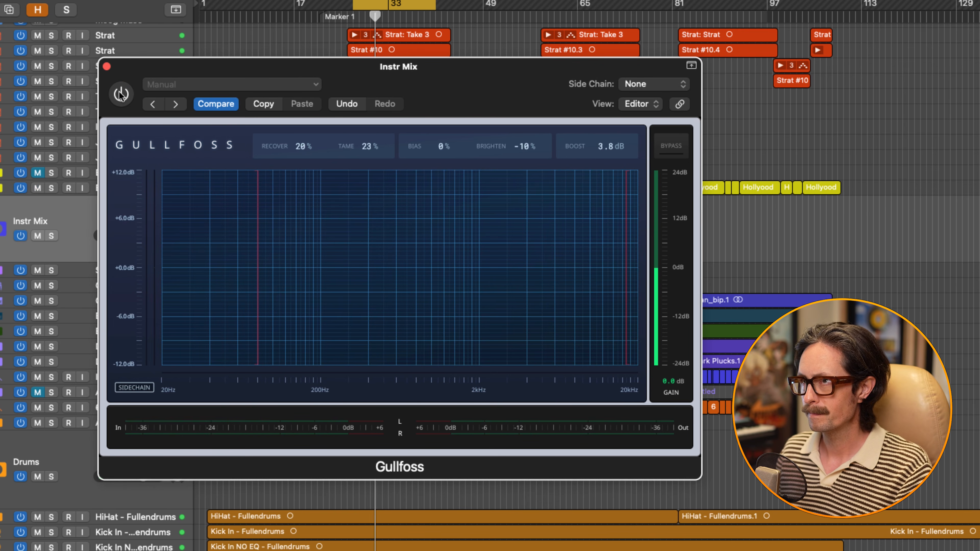
pyautogui.click(121, 94)
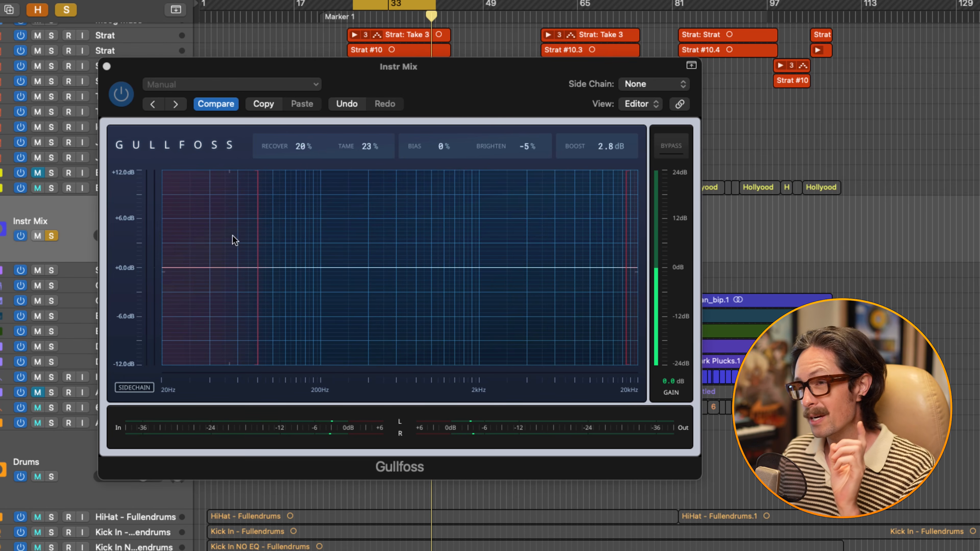
# With playback stopped, toggle Gullfoss off and on using the host's plug-in power switch and using its own bypass.
pyautogui.click(122, 96)
pyautogui.click(122, 96)
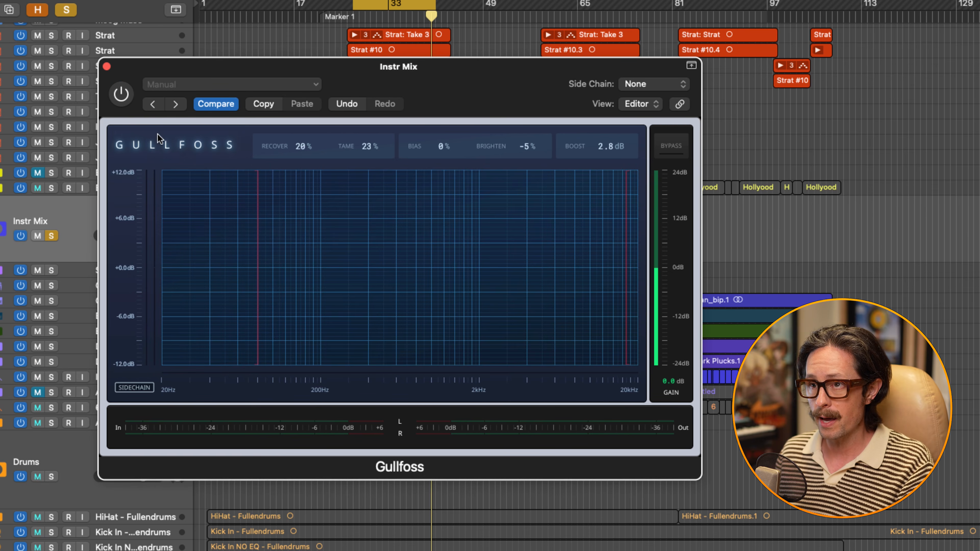
pyautogui.click(129, 96)
pyautogui.click(682, 141)
pyautogui.click(682, 145)
# Play the soloed Instr Mix and compare it with Gullfoss's own bypass on and off.
pyautogui.press('space')
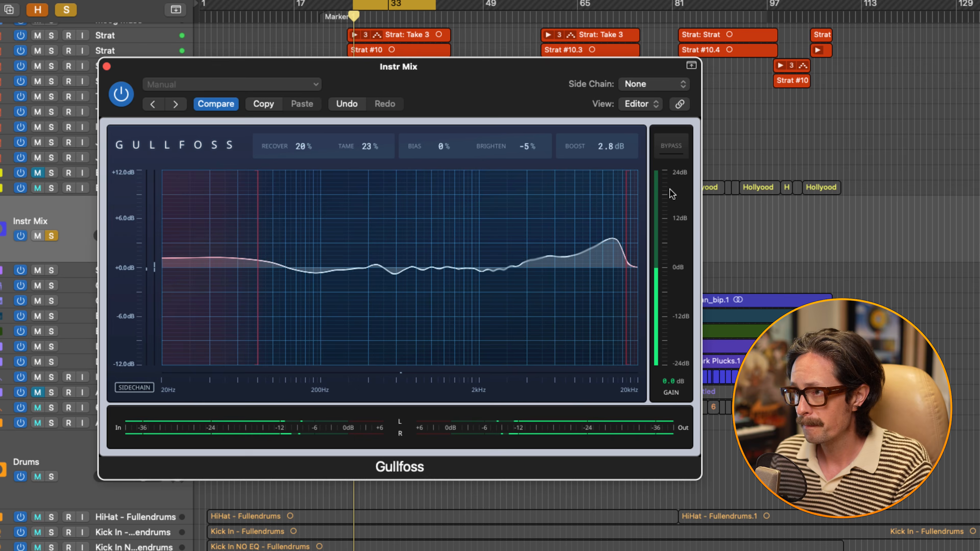
pyautogui.click(672, 148)
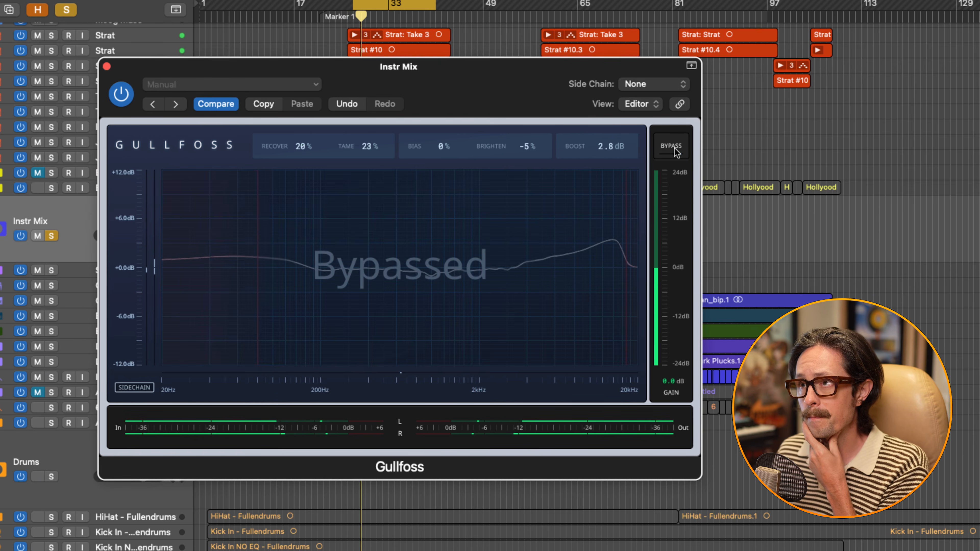
pyautogui.click(675, 148)
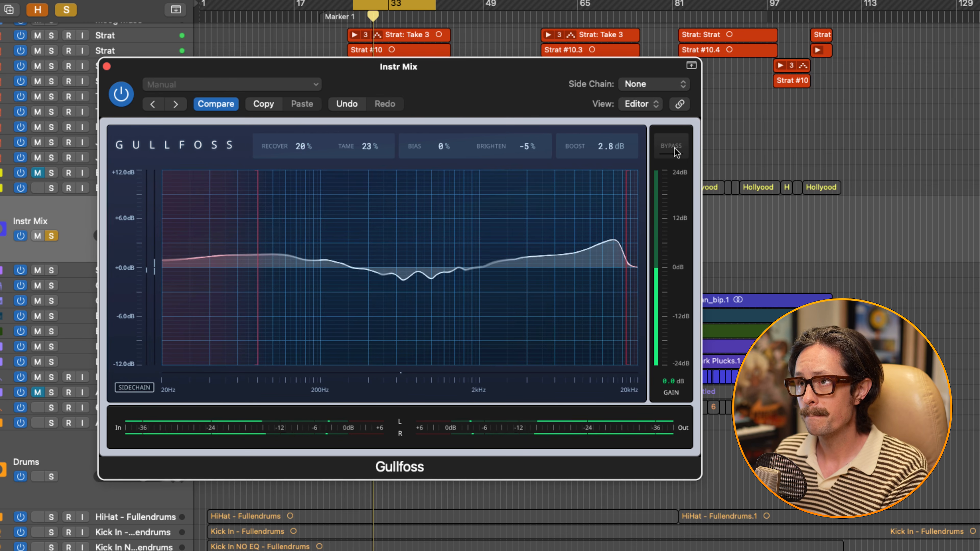
pyautogui.click(674, 149)
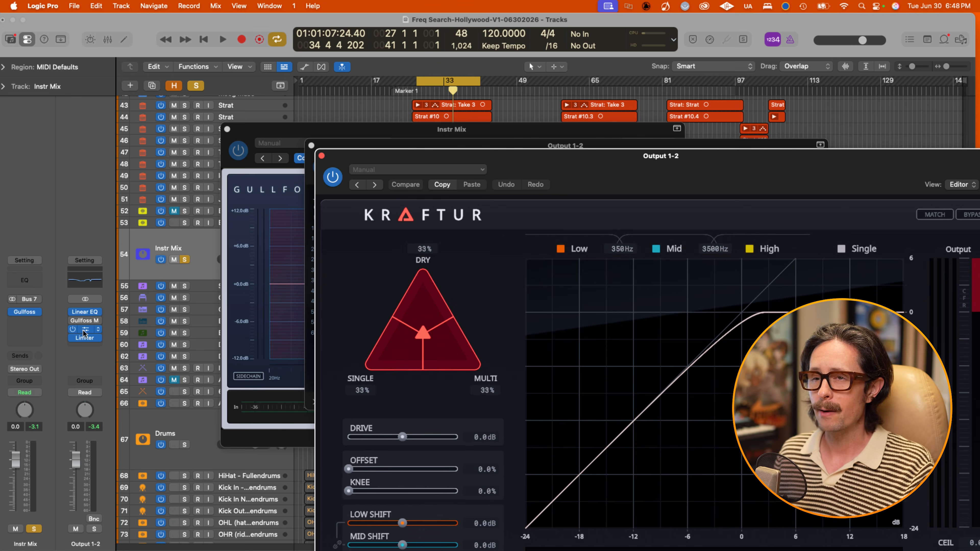
# Open the Limiter on Output 1-2, turn off the Instr Mix solo, and play the full mix to check the gain reduction.
pyautogui.click(84, 339)
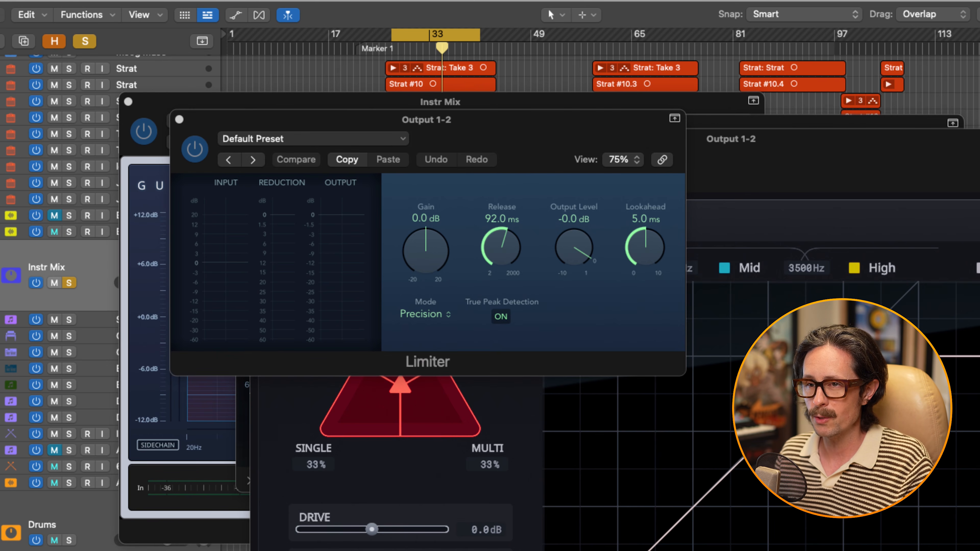
pyautogui.click(70, 283)
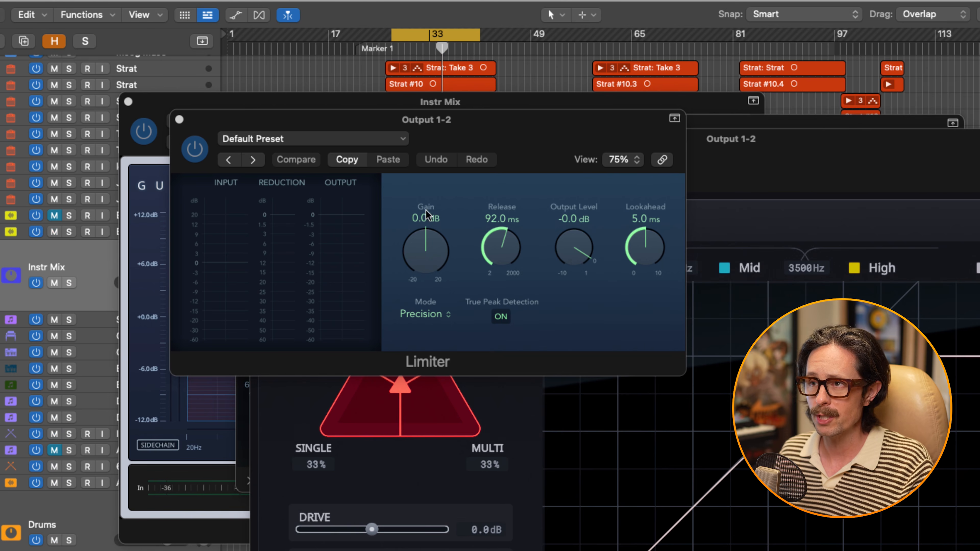
pyautogui.press('space')
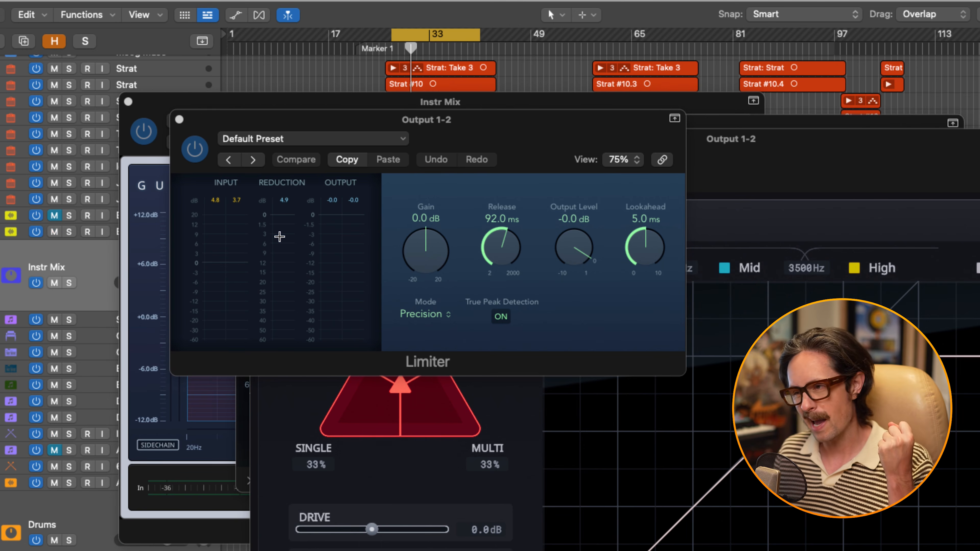
# Close the Limiter and reposition the Output 1-2 Kraftur window over the tracks area.
pyautogui.click(179, 119)
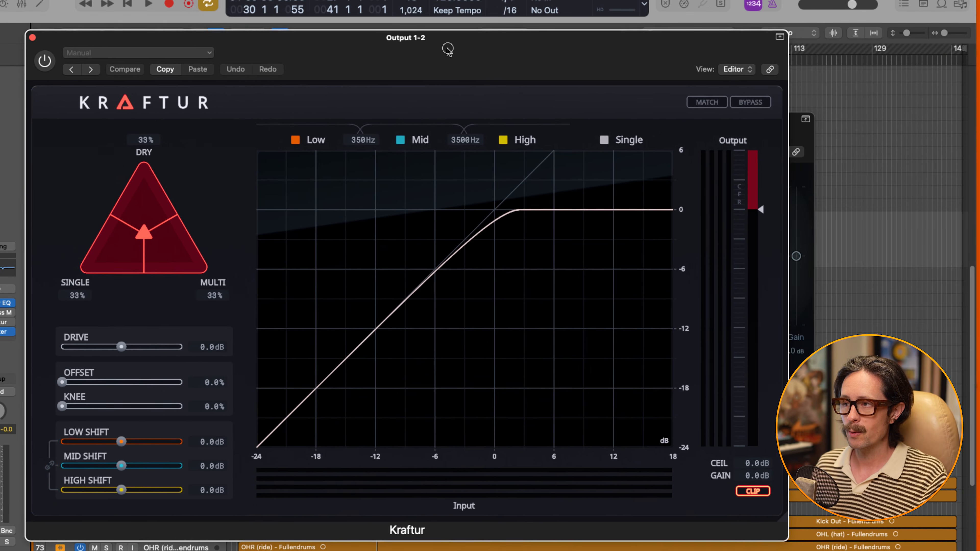
pyautogui.moveTo(447, 48); pyautogui.dragTo(451, 43)
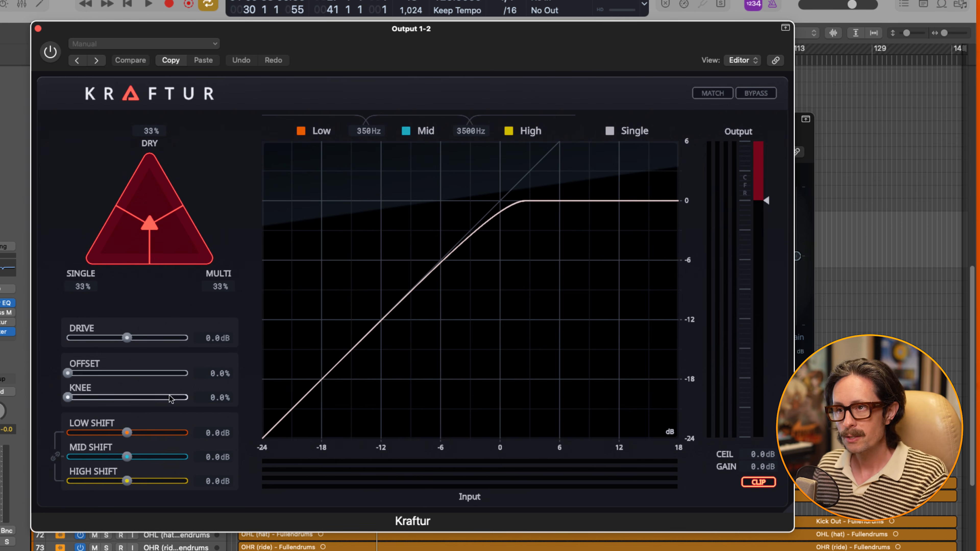
pyautogui.moveTo(382, 43); pyautogui.dragTo(400, 69)
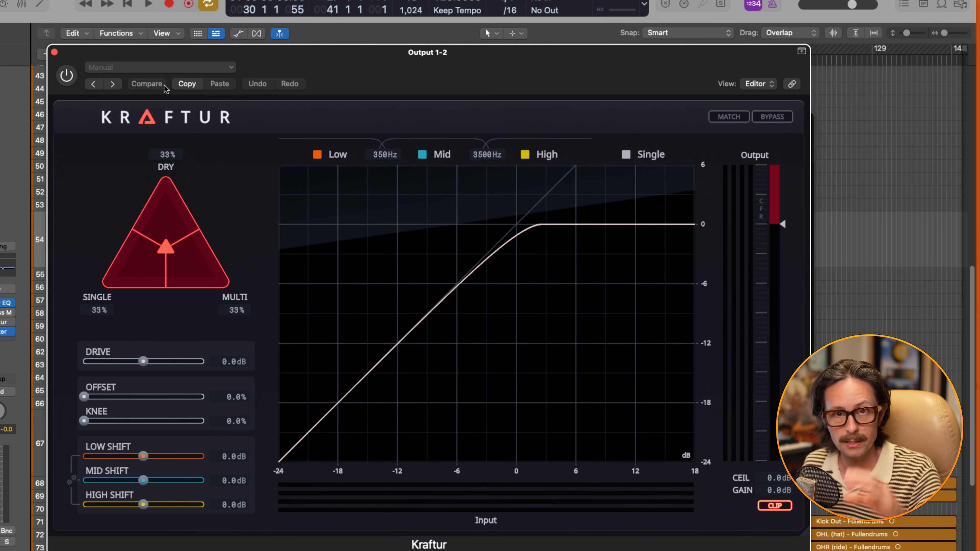
# Switch on Kraftur on Output 1-2 with its clipper enabled and set its blend to 100% Single.
pyautogui.click(67, 75)
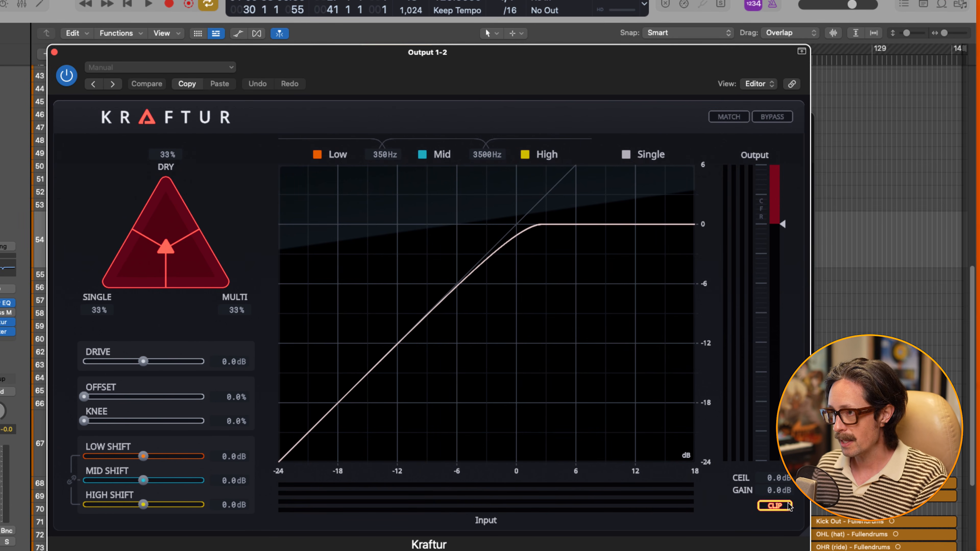
pyautogui.click(776, 507)
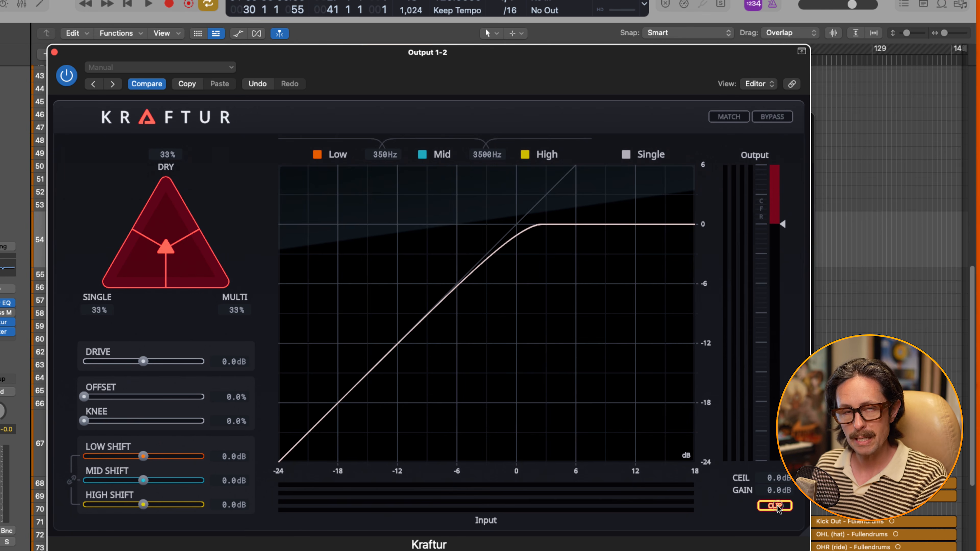
pyautogui.moveTo(454, 65); pyautogui.dragTo(439, 46)
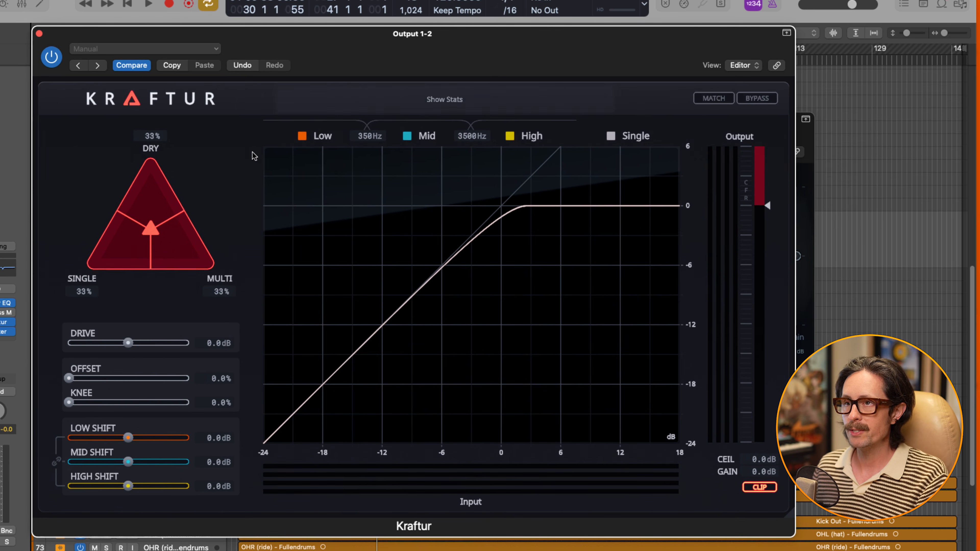
pyautogui.moveTo(150, 229); pyautogui.dragTo(217, 309)
pyautogui.moveTo(199, 267); pyautogui.dragTo(34, 259)
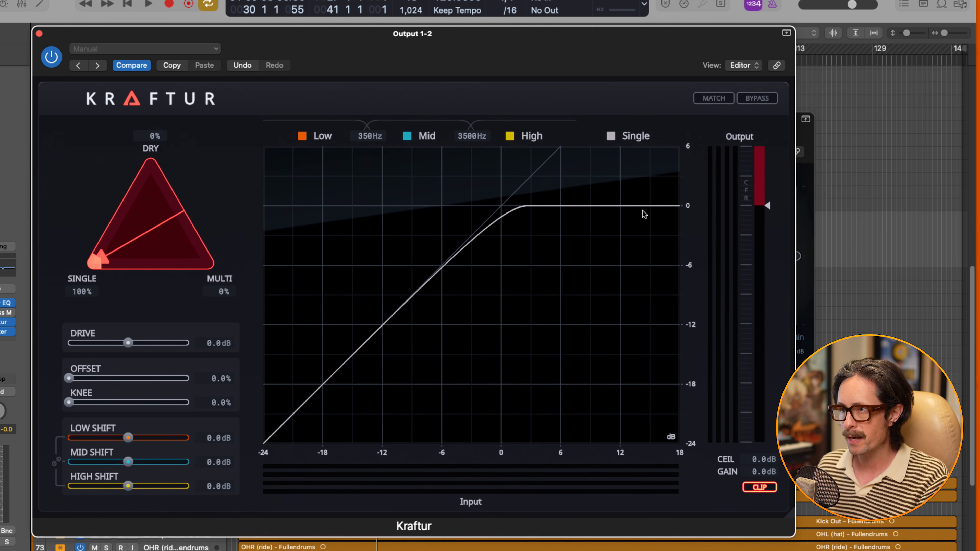
# Set Kraftur's drive to 6.1 dB and apply a level match of -5.1 dB during playback.
pyautogui.moveTo(127, 345); pyautogui.dragTo(169, 343)
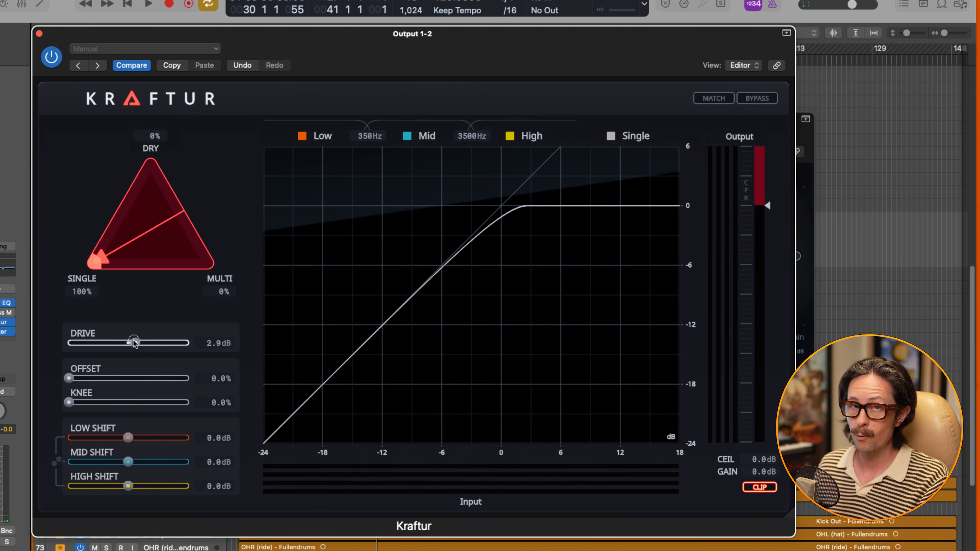
pyautogui.moveTo(141, 343); pyautogui.dragTo(143, 344)
pyautogui.moveTo(69, 402); pyautogui.dragTo(65, 403)
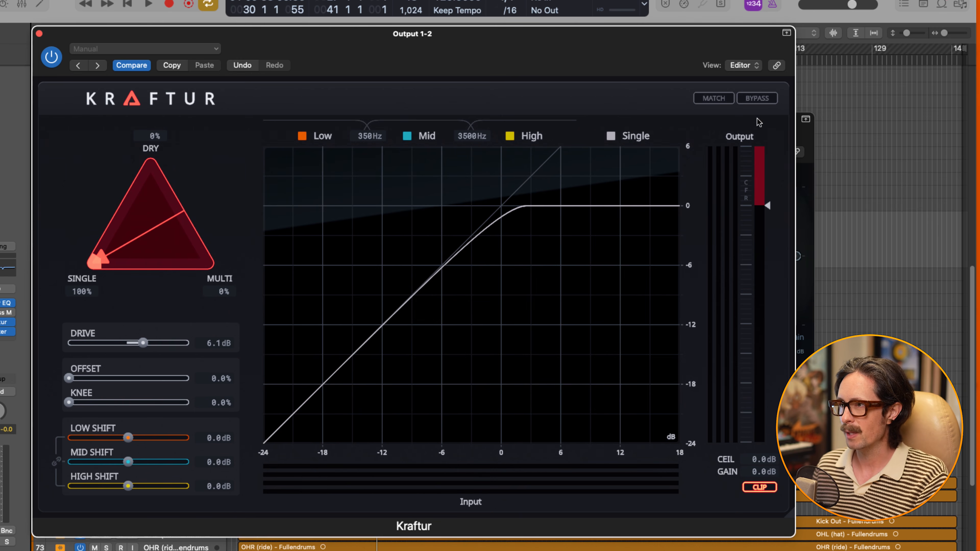
pyautogui.click(713, 99)
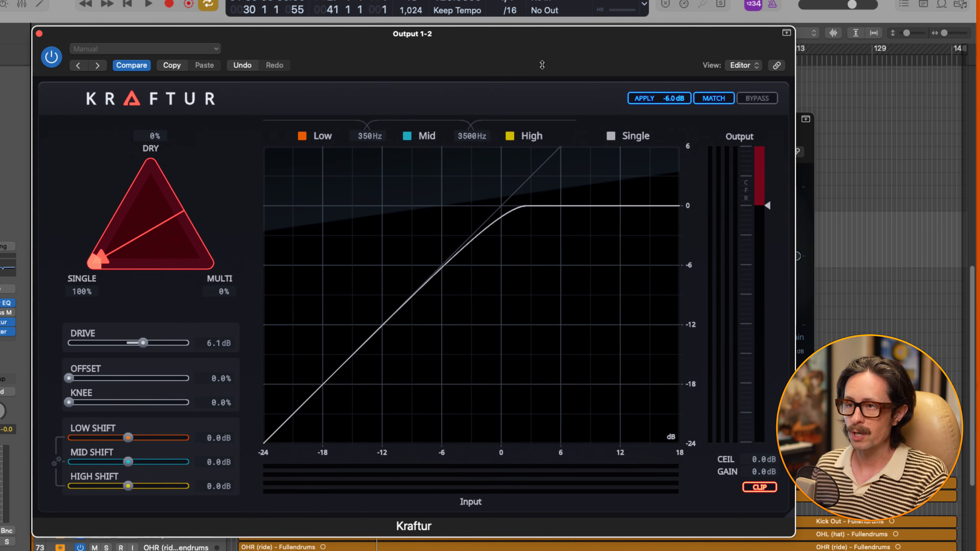
pyautogui.press('space')
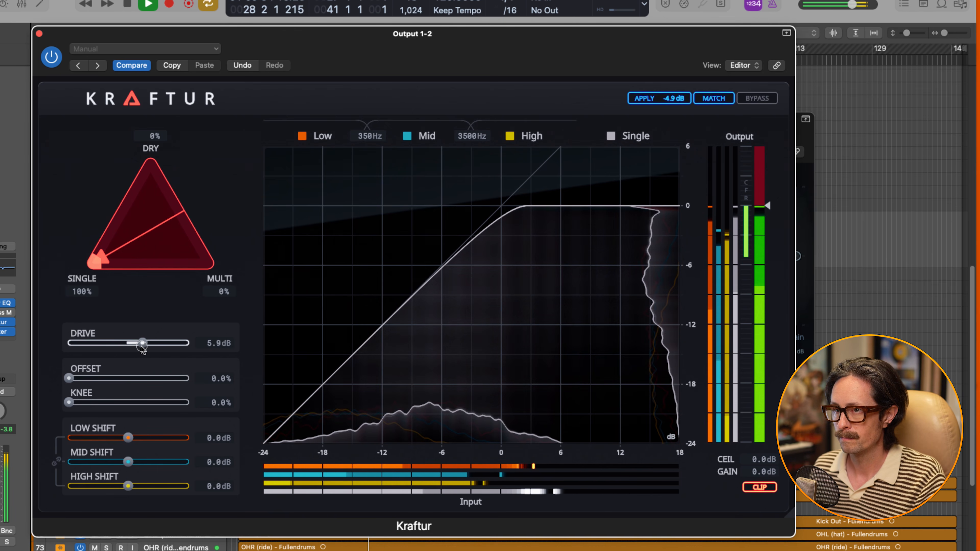
pyautogui.moveTo(142, 347)
pyautogui.mouseDown()
pyautogui.moveTo(155, 347)
pyautogui.moveTo(143, 347)
pyautogui.mouseUp()
pyautogui.click(713, 97)
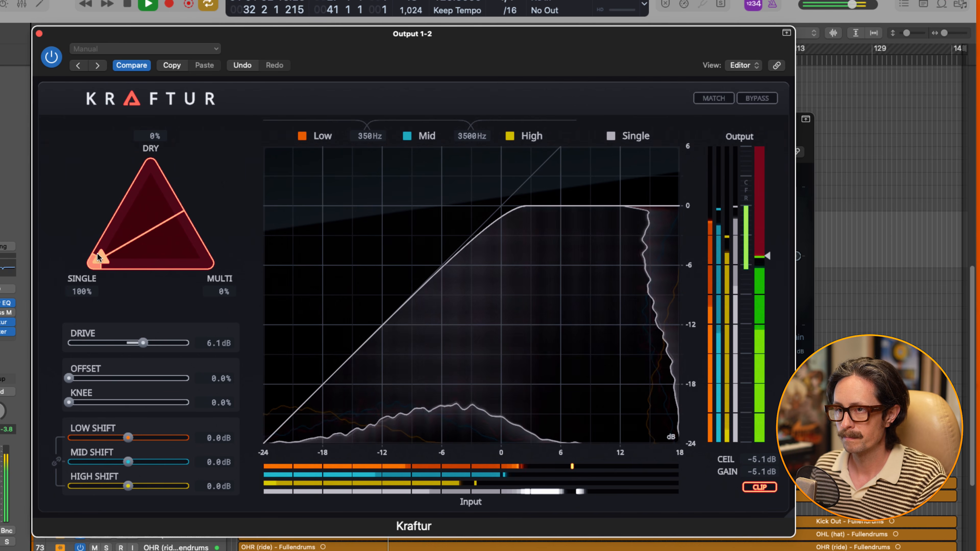
# Set Kraftur's blend to 48% Dry and 52% Single, and compare the mix with Kraftur's own bypass on and off.
pyautogui.moveTo(100, 262); pyautogui.dragTo(124, 218)
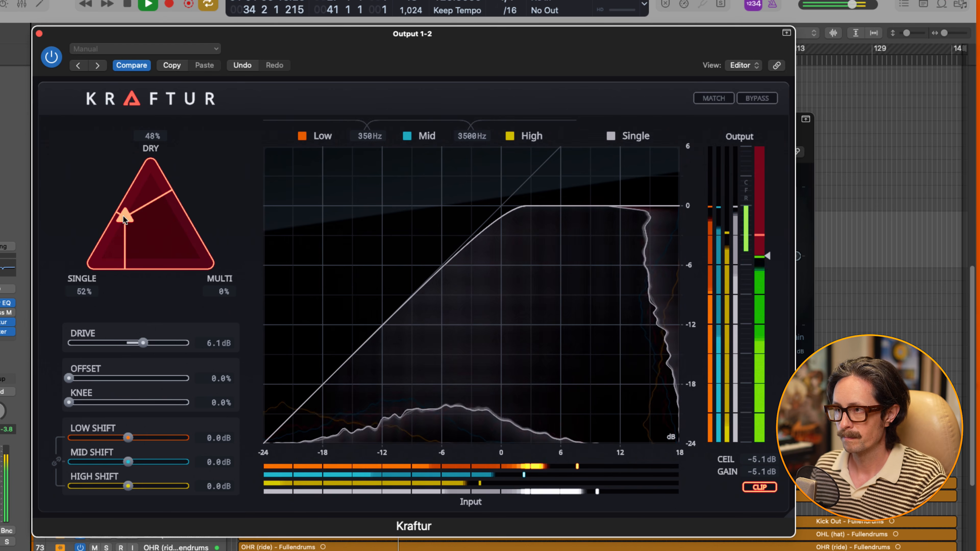
pyautogui.click(751, 99)
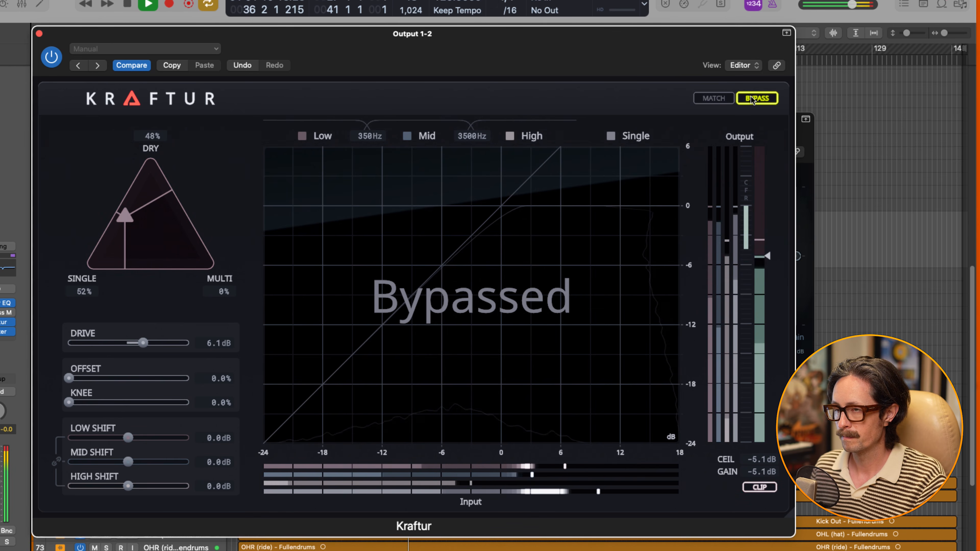
pyautogui.click(749, 99)
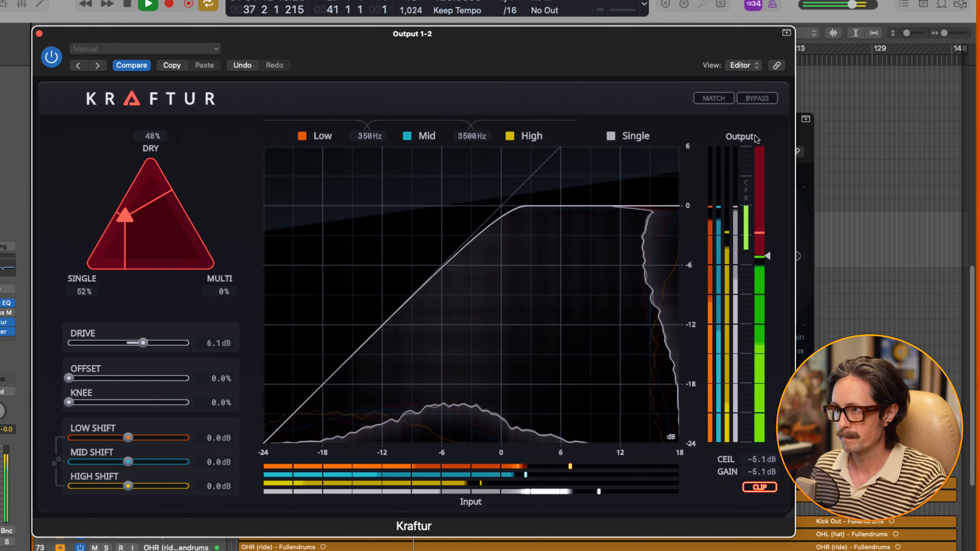
# Reset Kraftur's output ceiling and gain to 0.0 dB.
pyautogui.doubleClick(769, 251)
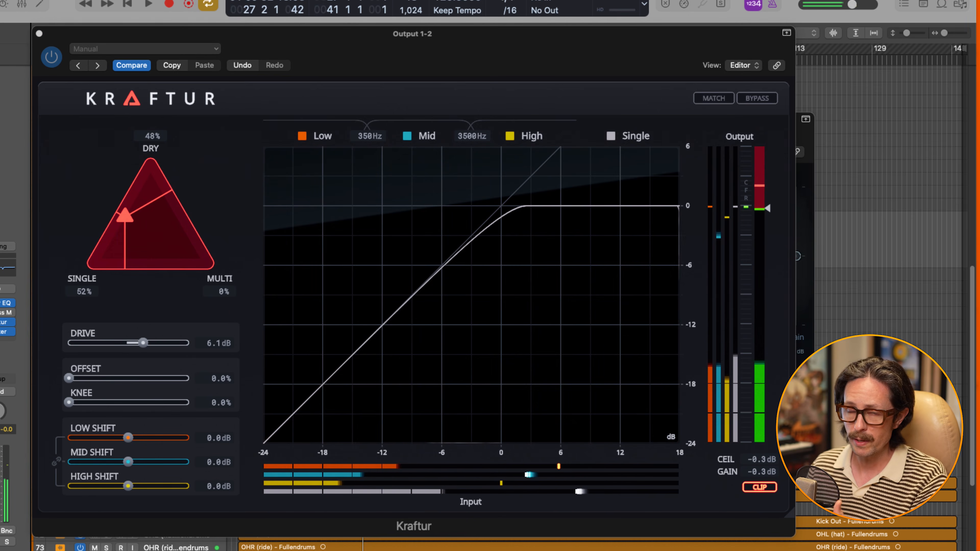
pyautogui.click(696, 253)
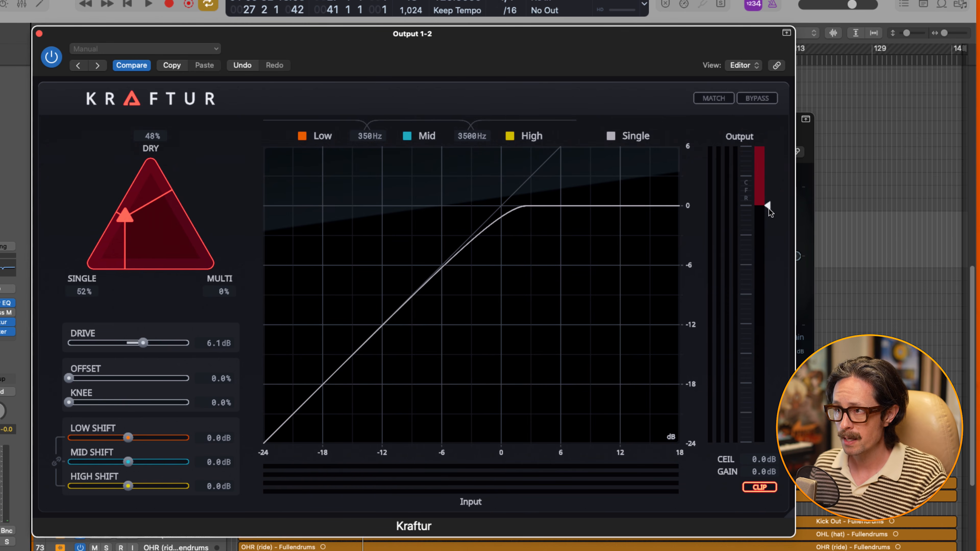
pyautogui.moveTo(770, 208); pyautogui.dragTo(769, 212)
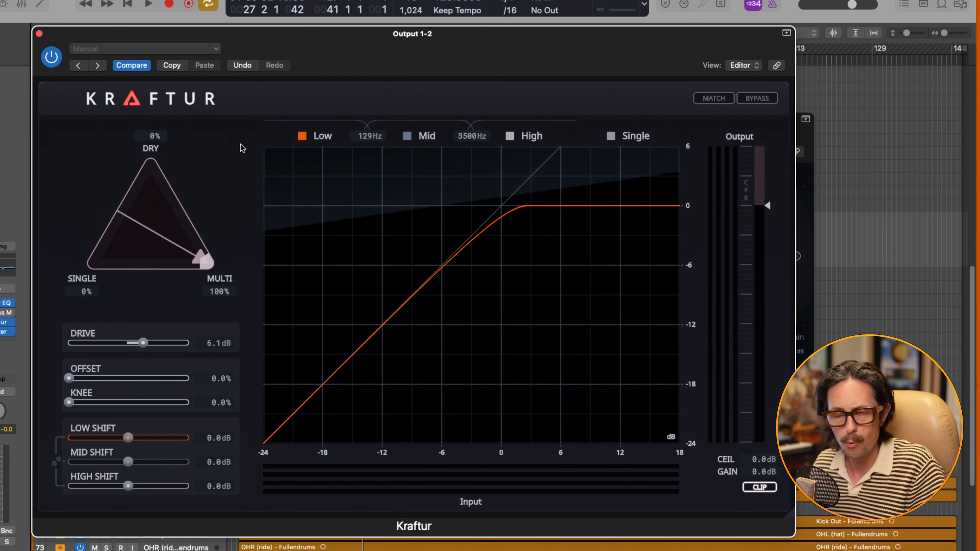
# While playing the soloed Low band, set its crossover to 135 Hz, Low Shift to 4.6 dB, drive to 3.7 dB, offset to 33.8% and knee to 61.4%.
pyautogui.press('space')
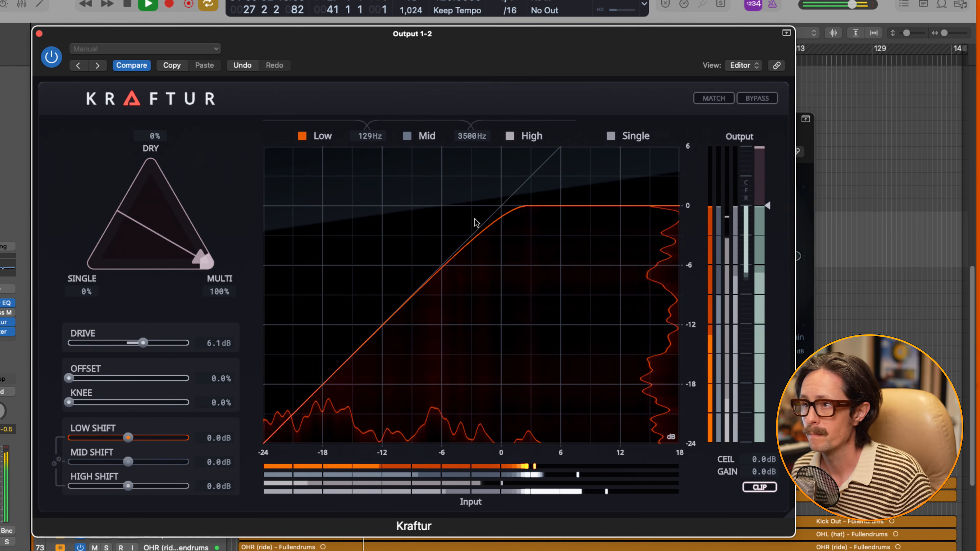
pyautogui.moveTo(387, 134); pyautogui.dragTo(389, 135)
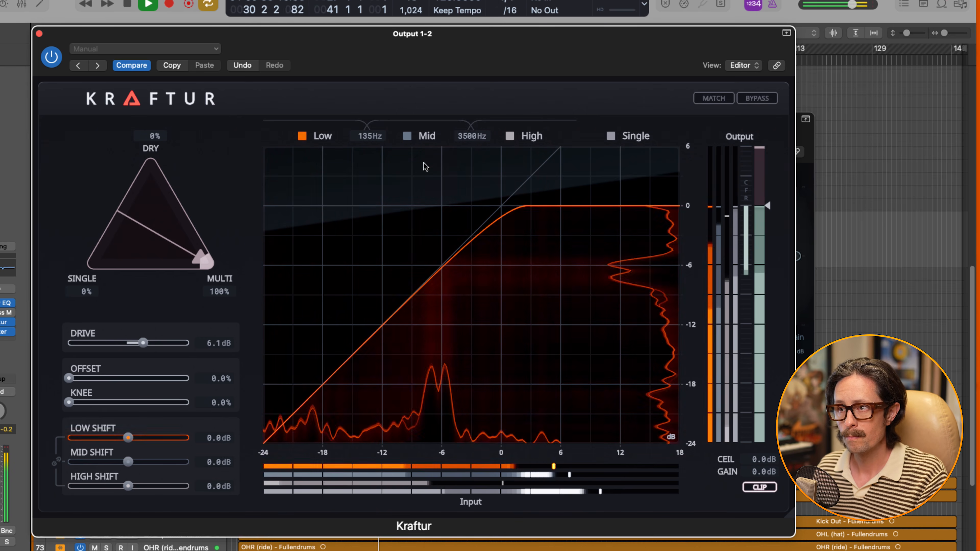
pyautogui.moveTo(129, 438); pyautogui.dragTo(143, 438)
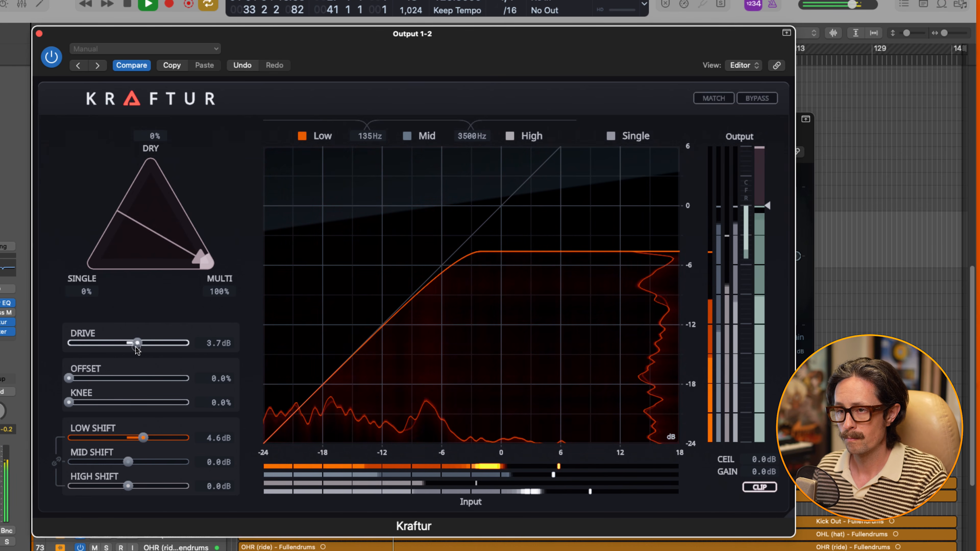
pyautogui.moveTo(69, 402); pyautogui.dragTo(133, 407)
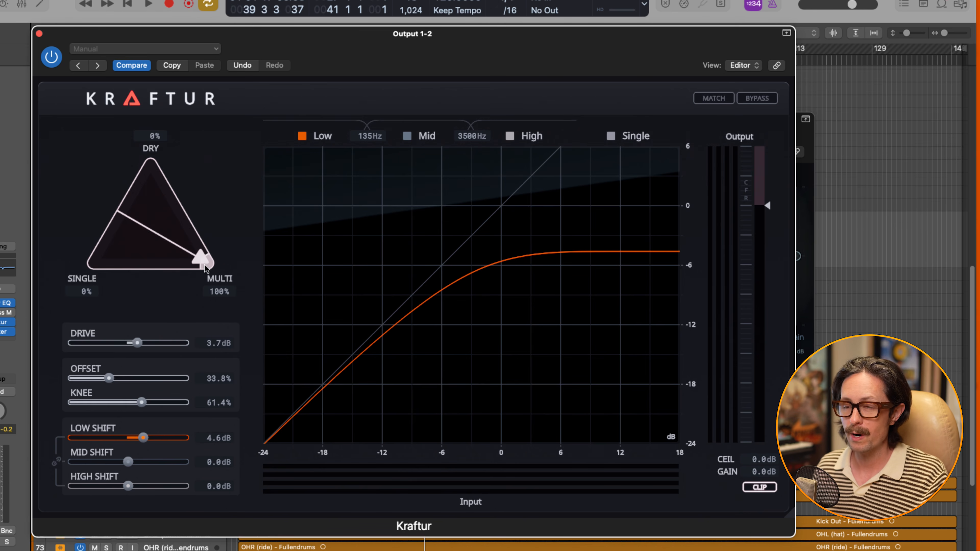
# Solo Kraftur's Mid band and set the crossover between Mid and High to 5000 Hz during playback.
pyautogui.click(408, 136)
pyautogui.press('space')
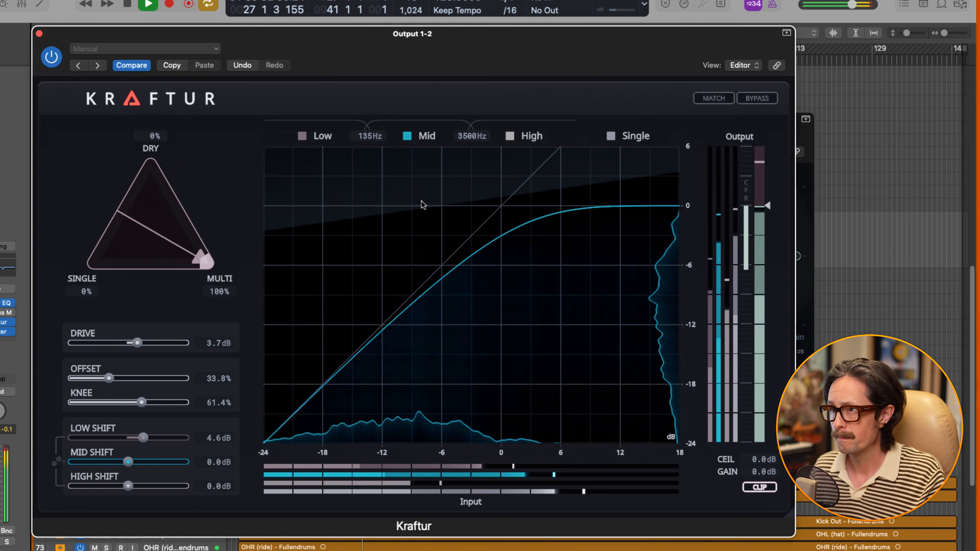
pyautogui.moveTo(473, 140); pyautogui.dragTo(584, 146)
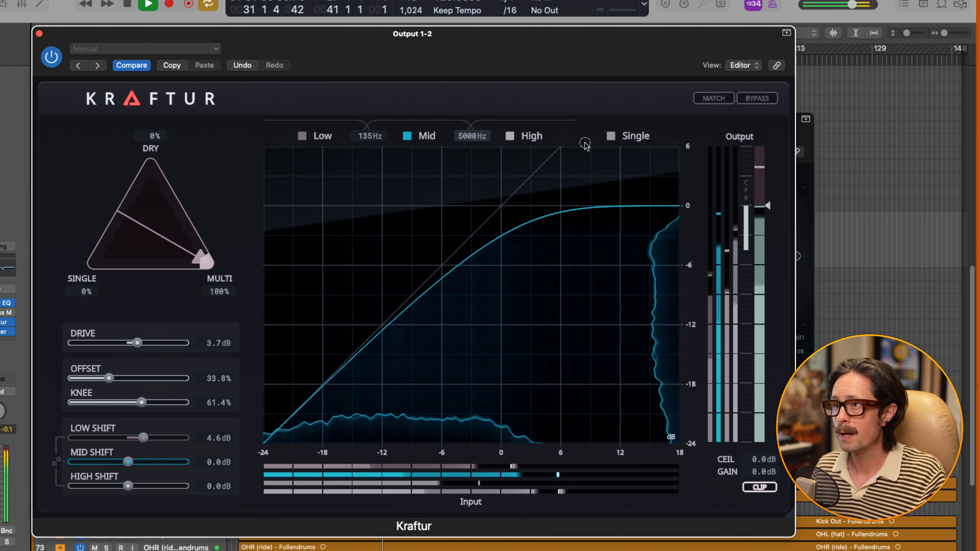
pyautogui.press('space')
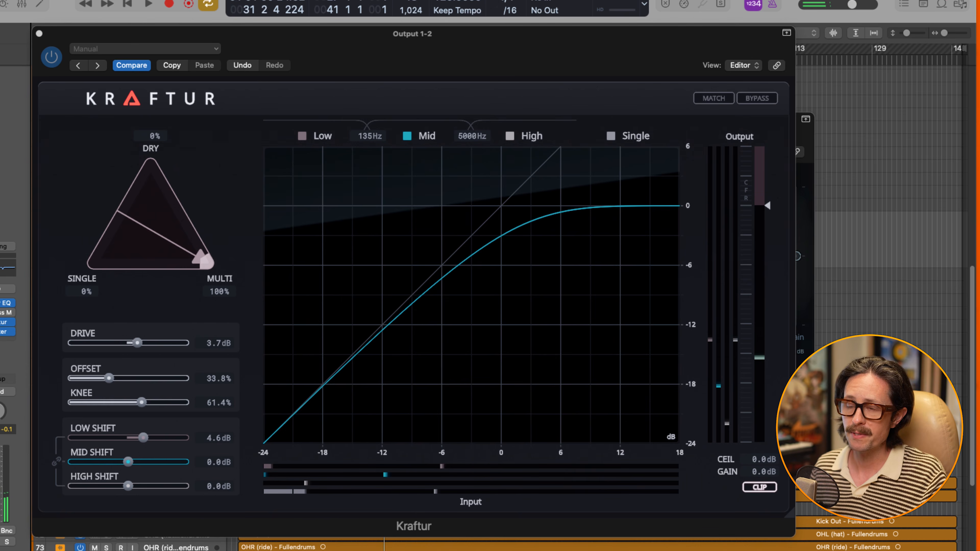
# Play the soloed Mid band and set Mid Shift to -1.4 dB.
pyautogui.click(506, 177)
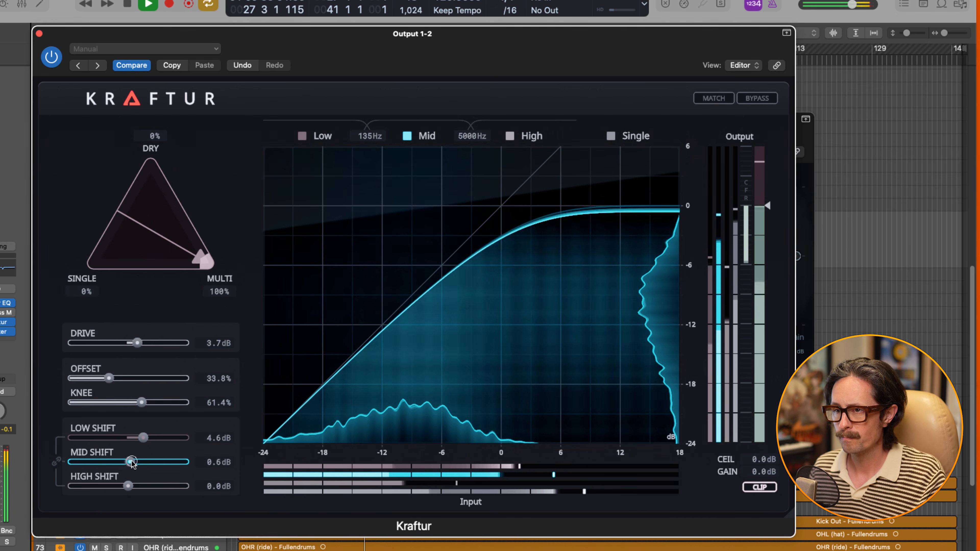
pyautogui.moveTo(129, 461); pyautogui.dragTo(113, 476)
pyautogui.press('space')
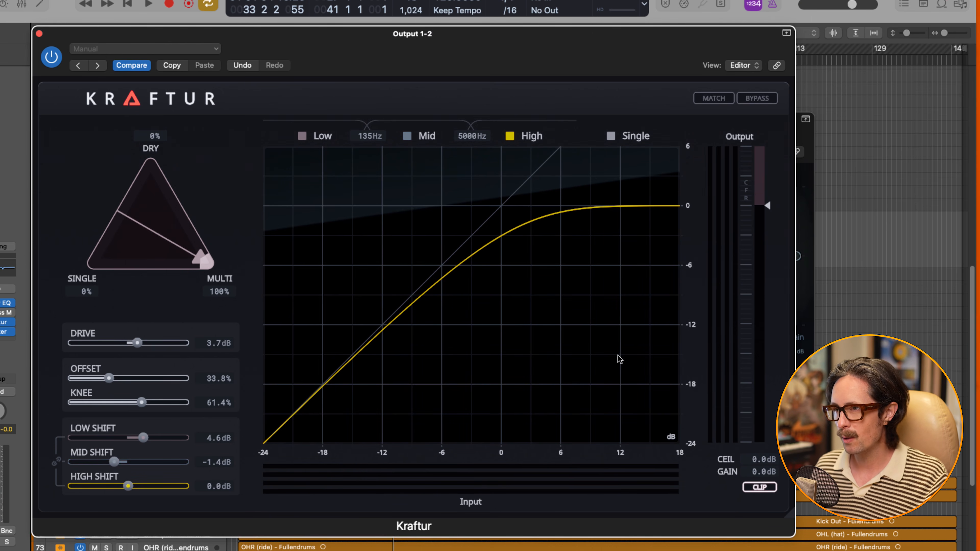
# Play the soloed High band and set High Shift to 6.4 dB.
pyautogui.press('space')
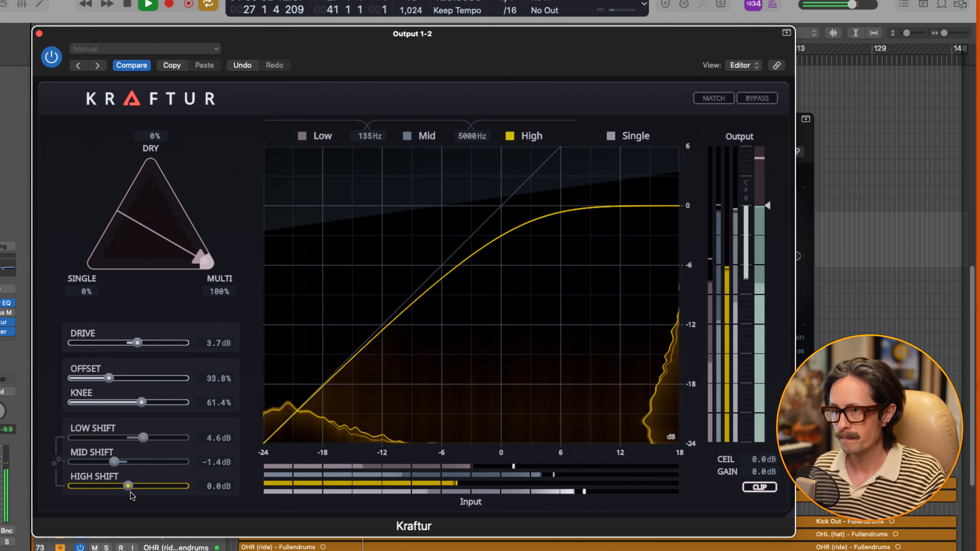
pyautogui.moveTo(128, 486); pyautogui.dragTo(148, 473)
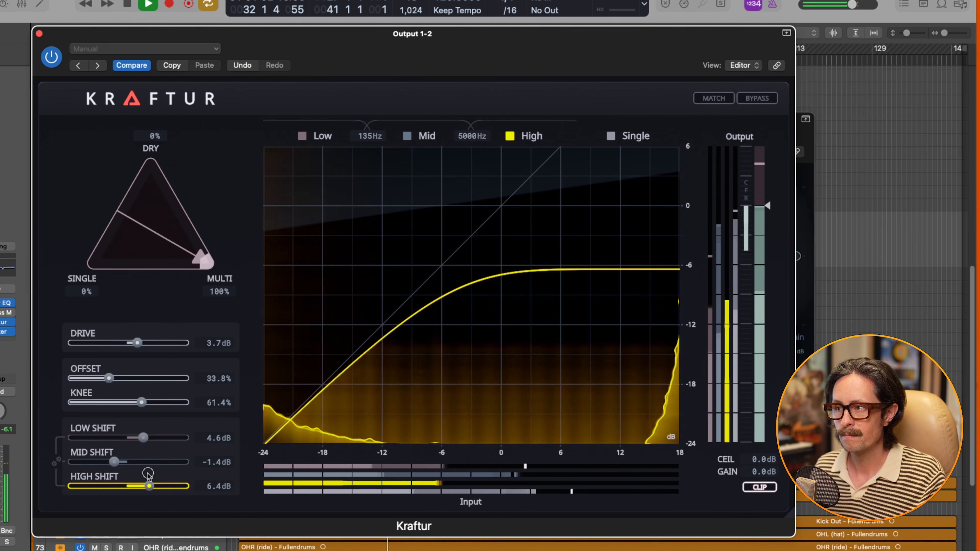
pyautogui.press('space')
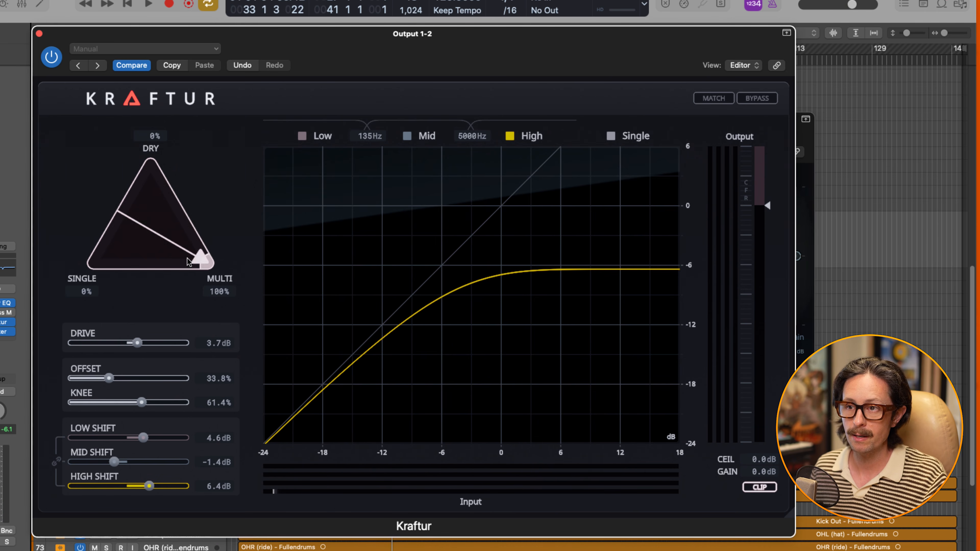
# Play all bands with the blend at 35% Dry and 65% Multi and drive at 3.5 dB, and place the Limiter window over Kraftur.
pyautogui.press('space')
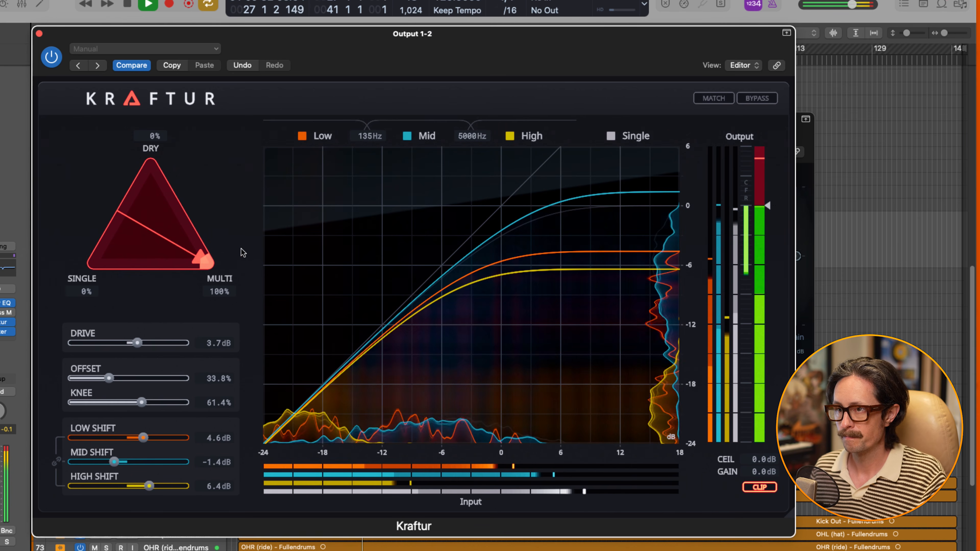
pyautogui.moveTo(204, 262); pyautogui.dragTo(207, 216)
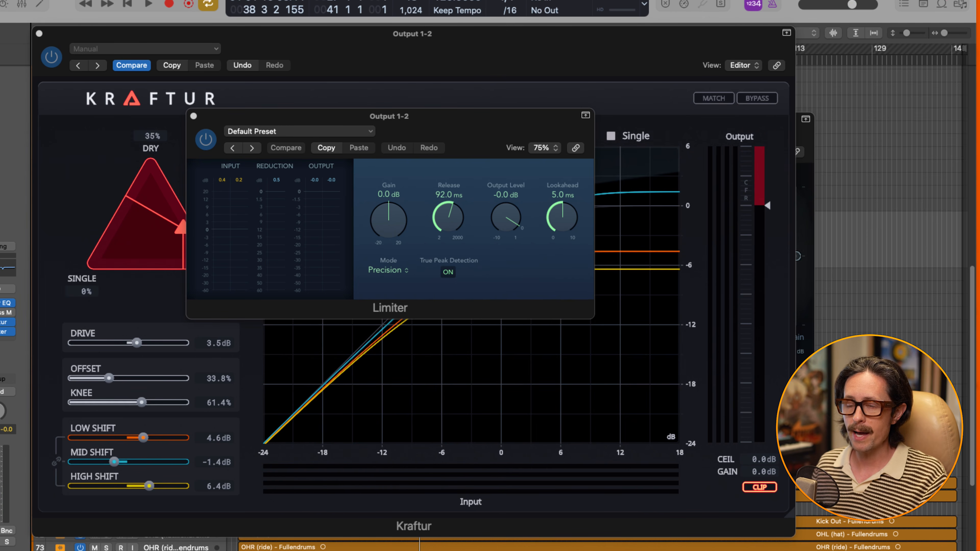
pyautogui.click(283, 238)
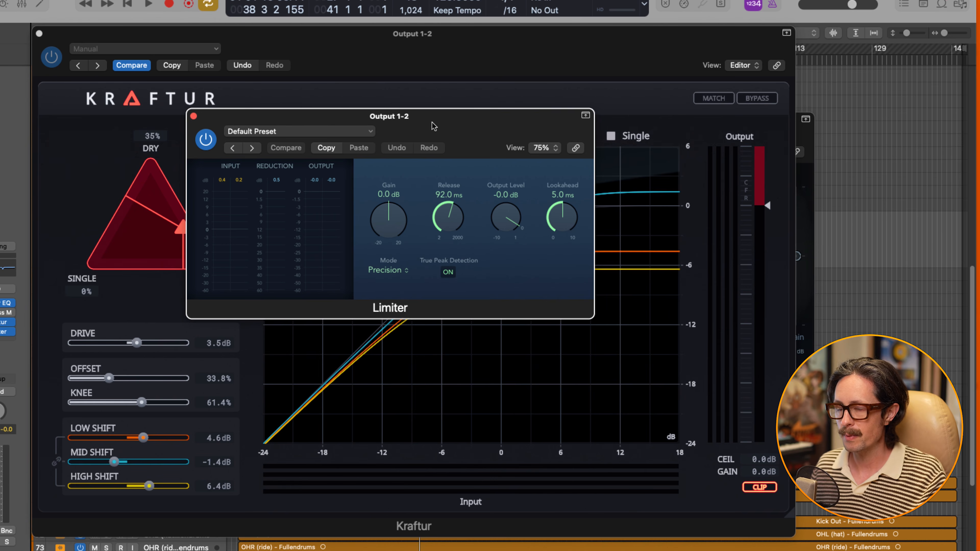
pyautogui.moveTo(434, 126); pyautogui.dragTo(423, 112)
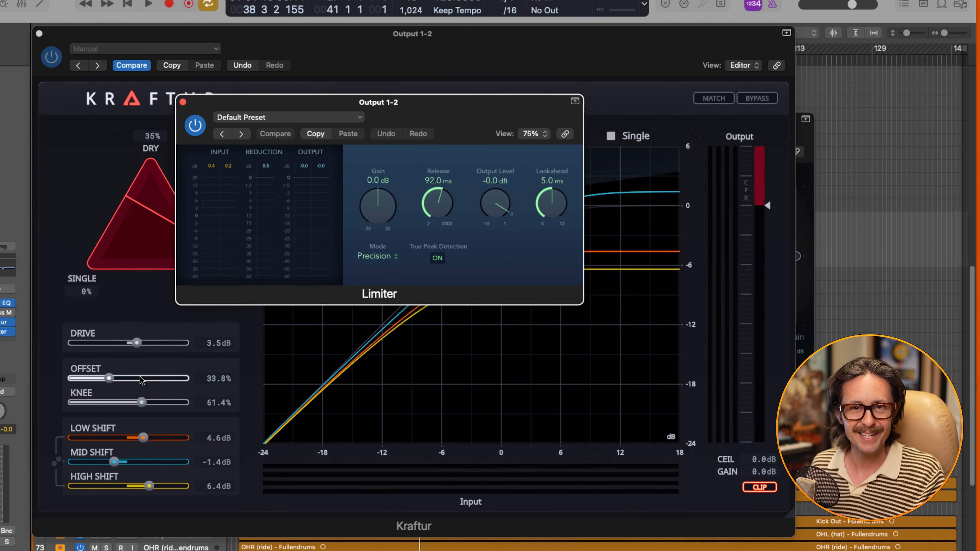
# Set the 67 Hz band of the Output 1-2 Linear Phase EQ to +0.8 dB and close the EQ.
pyautogui.click(2, 304)
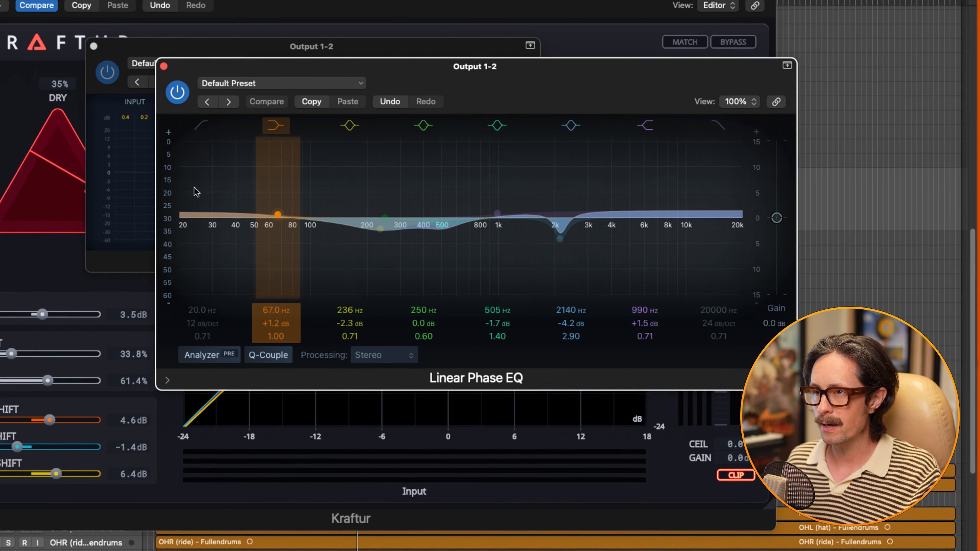
pyautogui.moveTo(271, 211); pyautogui.dragTo(271, 214)
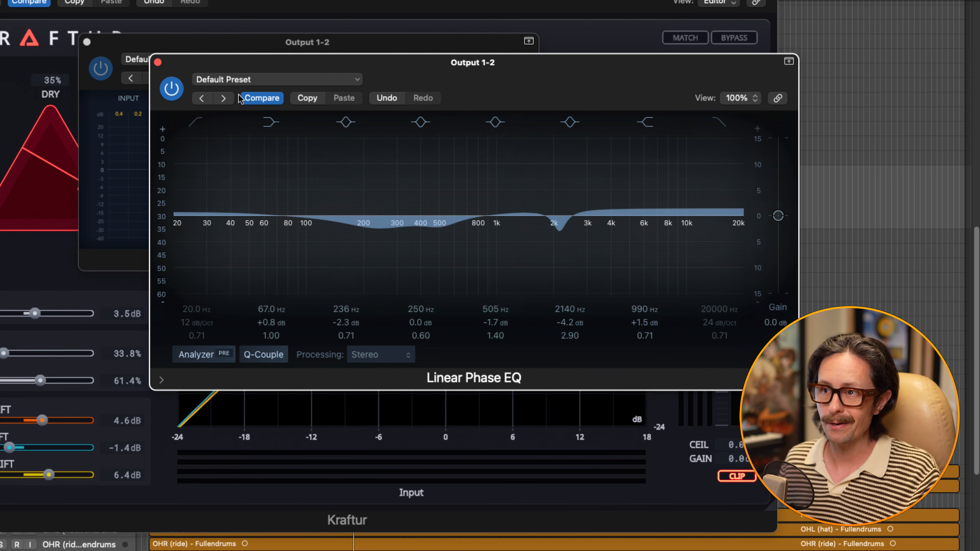
pyautogui.click(157, 63)
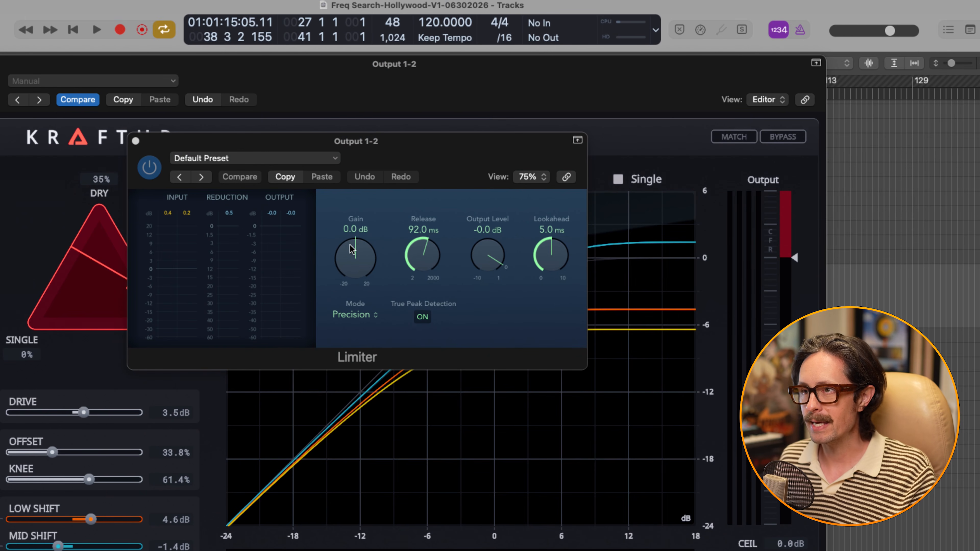
# During playback, set the Limiter's gain to +2.8 dB and its output level to -0.3 dB.
pyautogui.press('space')
pyautogui.moveTo(357, 253); pyautogui.dragTo(363, 240)
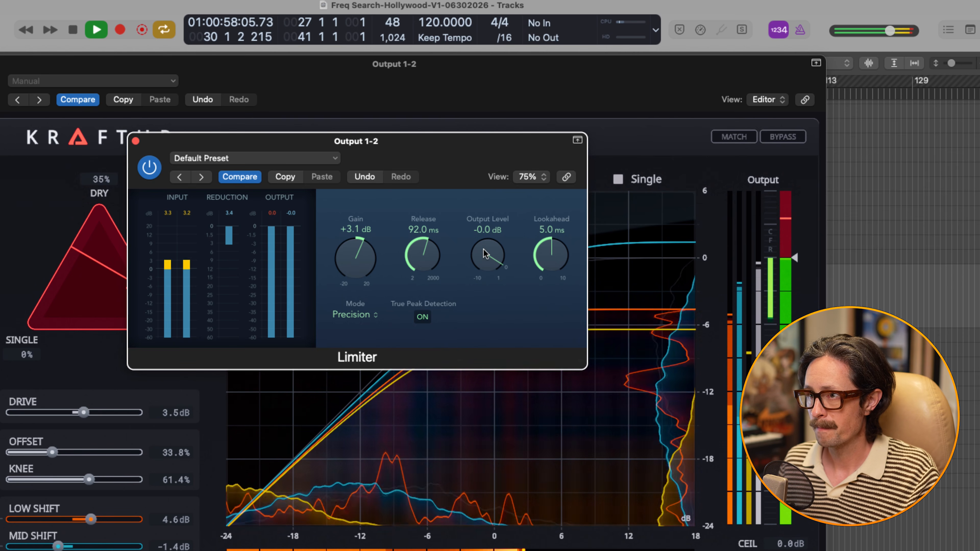
pyautogui.moveTo(485, 253); pyautogui.dragTo(485, 259)
pyautogui.moveTo(344, 263); pyautogui.dragTo(359, 279)
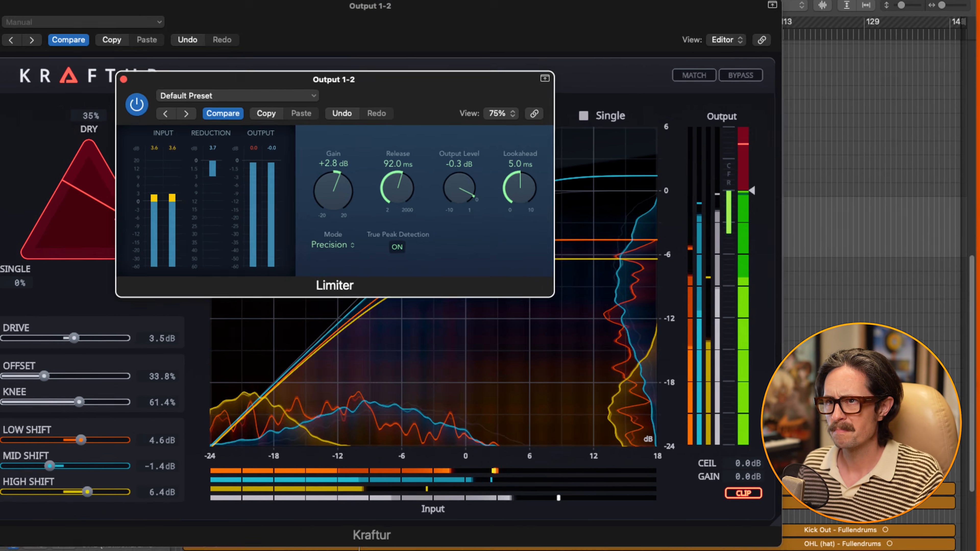
# Compare the playing mix with Kraftur and the Limiter switched off and on, checking the Limiter's gain reduction.
pyautogui.click(135, 141)
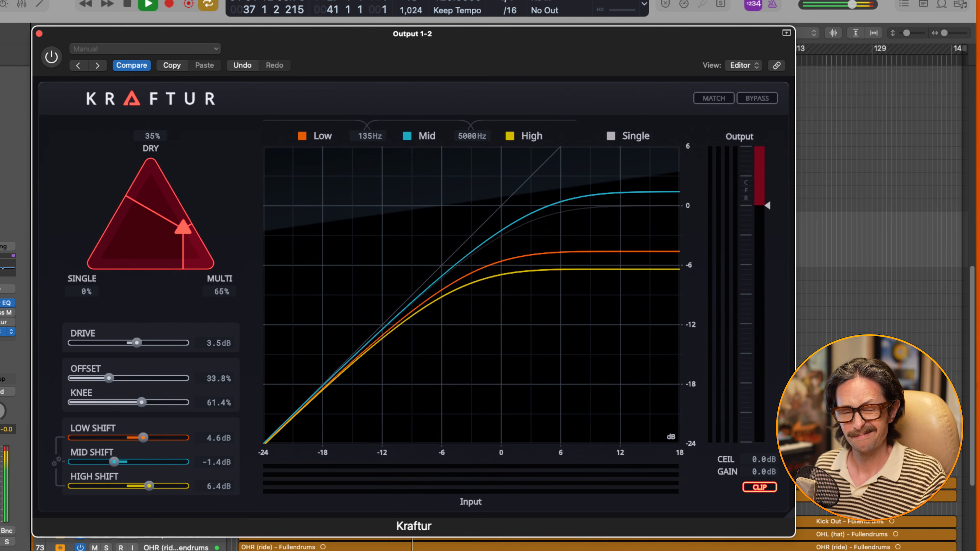
pyautogui.click(1, 332)
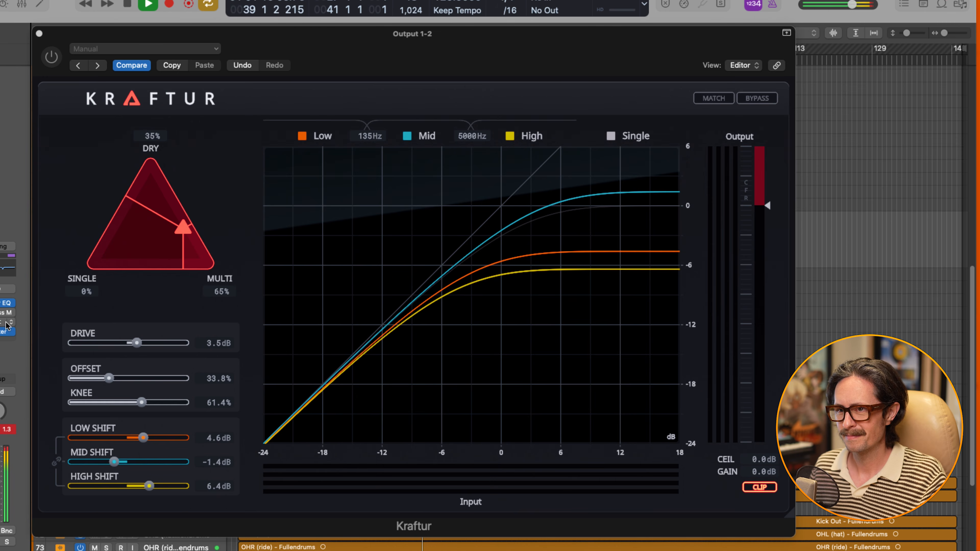
pyautogui.click(1, 332)
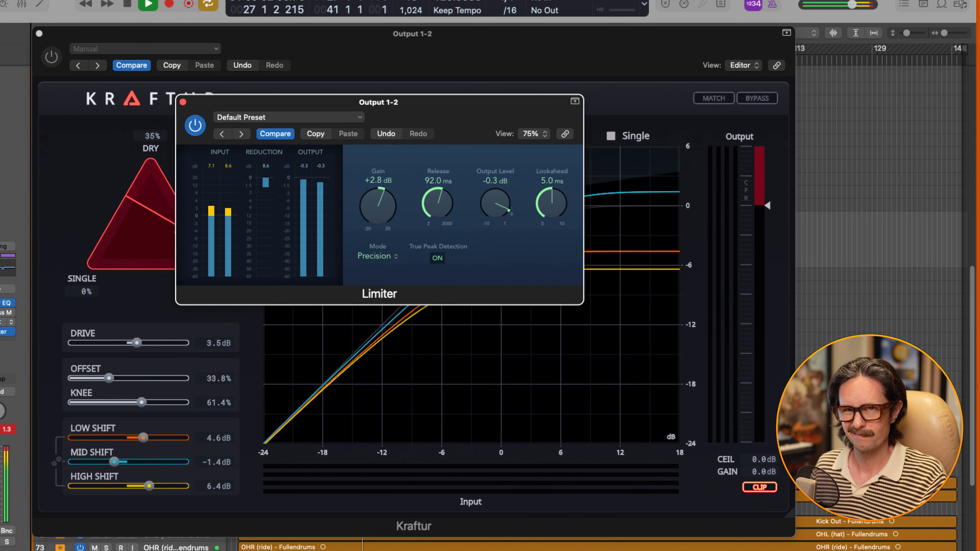
pyautogui.click(1, 322)
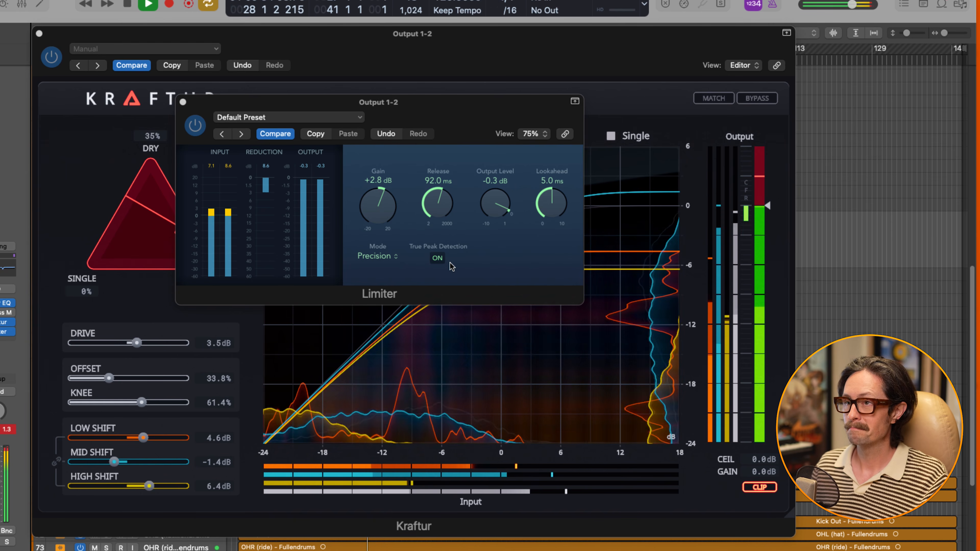